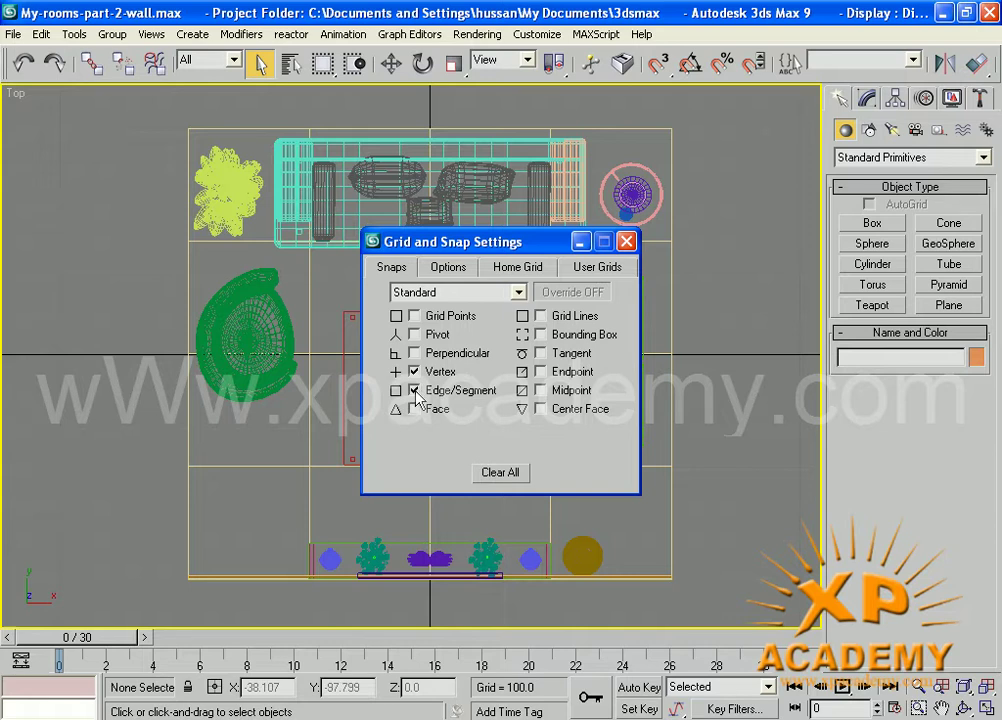
Finish the grid and snap settings and turn on 2.5D snapping
{"action": "left_click", "coordinate": [626, 241]}
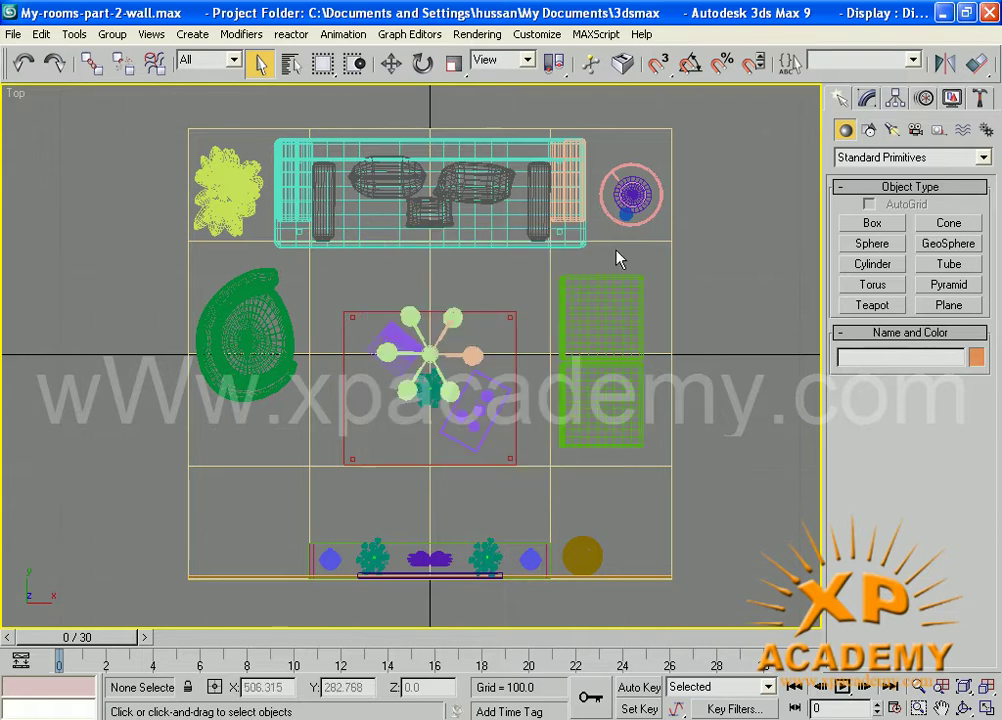
{"action": "left_click", "coordinate": [659, 68]}
{"action": "left_click_drag", "start_coordinate": [661, 86], "coordinate": [667, 127]}
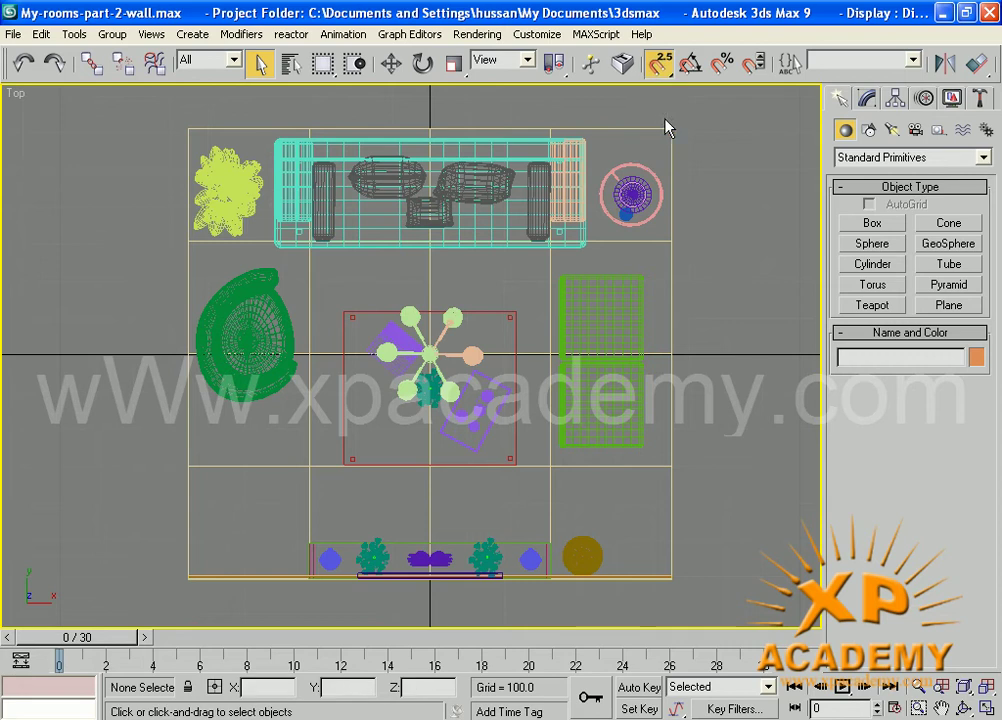
Draw a closed Line spline around the room's floor in the Top view, snapping to its four corners
{"action": "left_click", "coordinate": [868, 131]}
{"action": "left_click", "coordinate": [861, 244]}
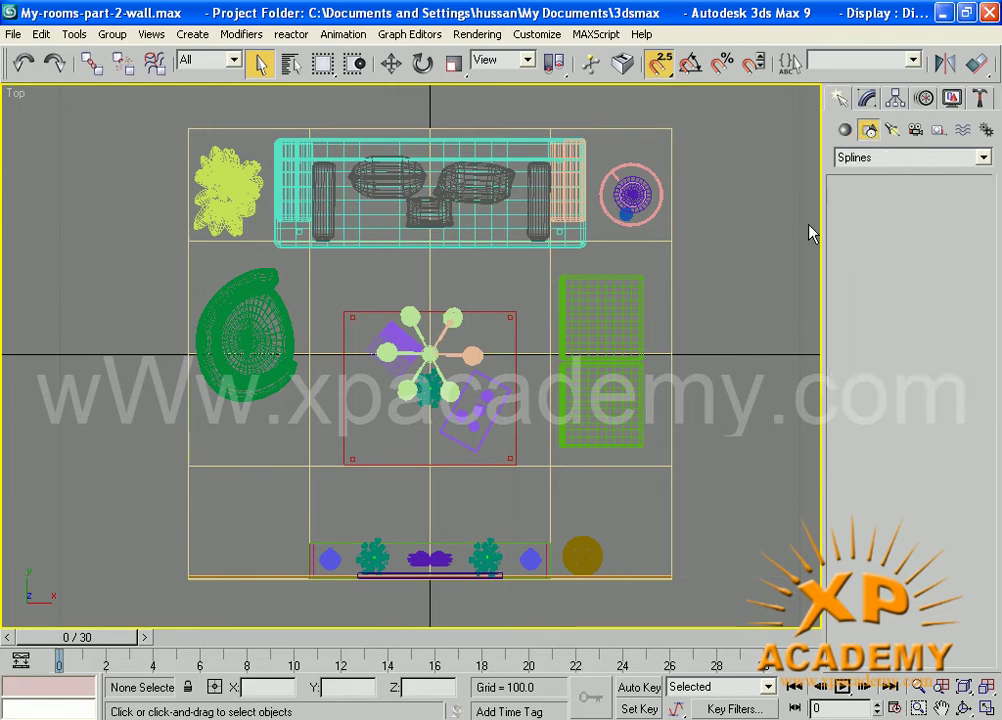
{"action": "left_click", "coordinate": [187, 127]}
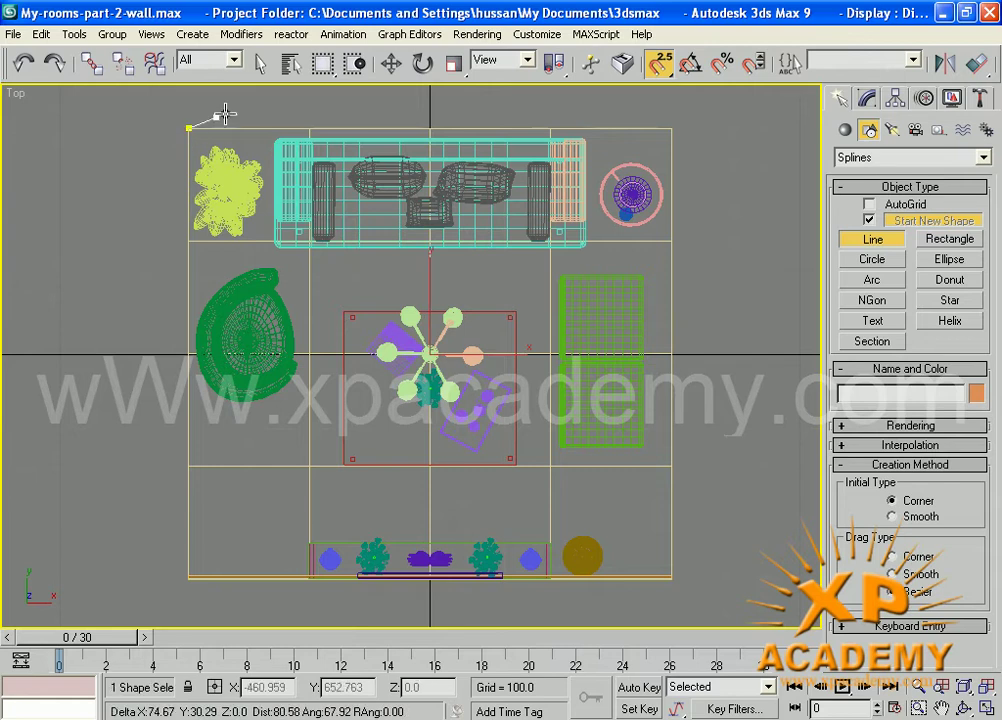
{"action": "right_click", "coordinate": [305, 116]}
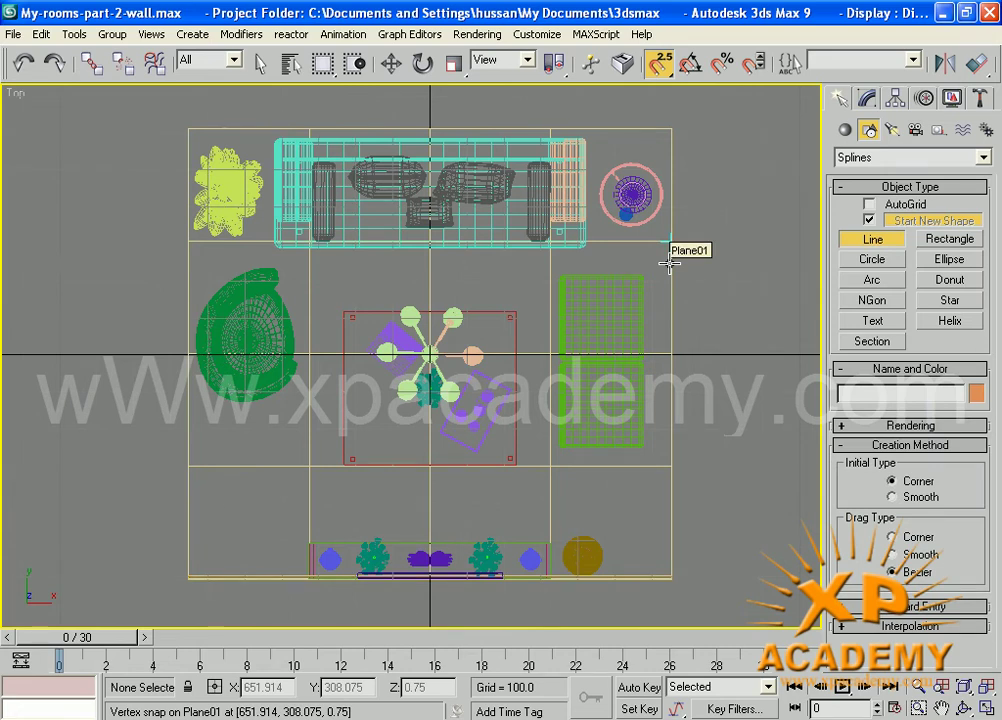
{"action": "left_click", "coordinate": [190, 130]}
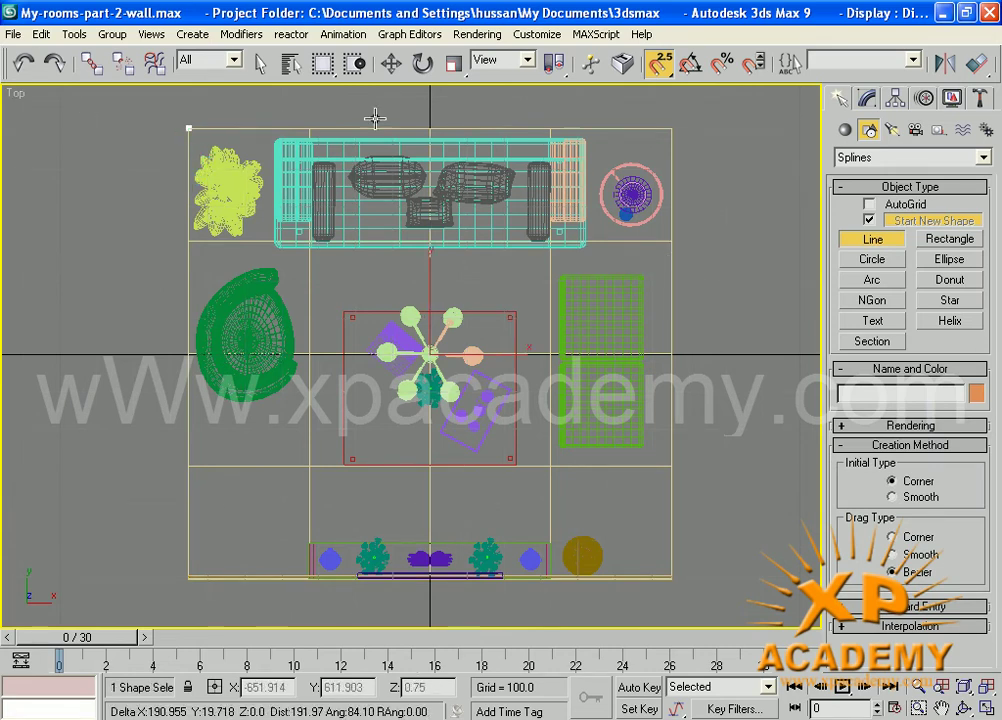
{"action": "left_click", "coordinate": [671, 128]}
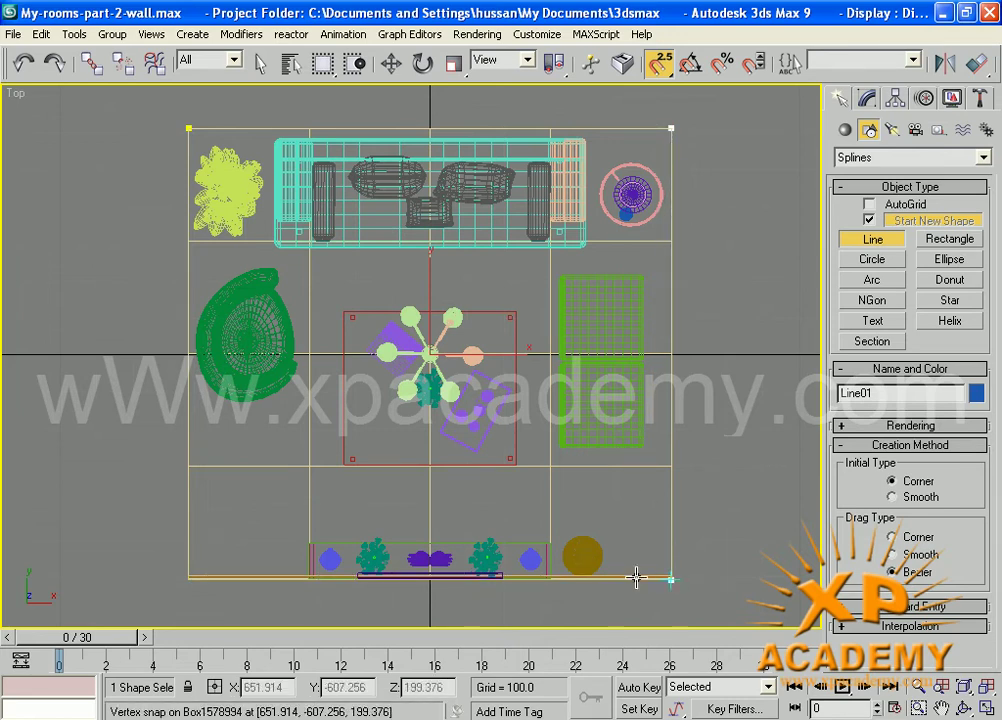
{"action": "left_click", "coordinate": [188, 580]}
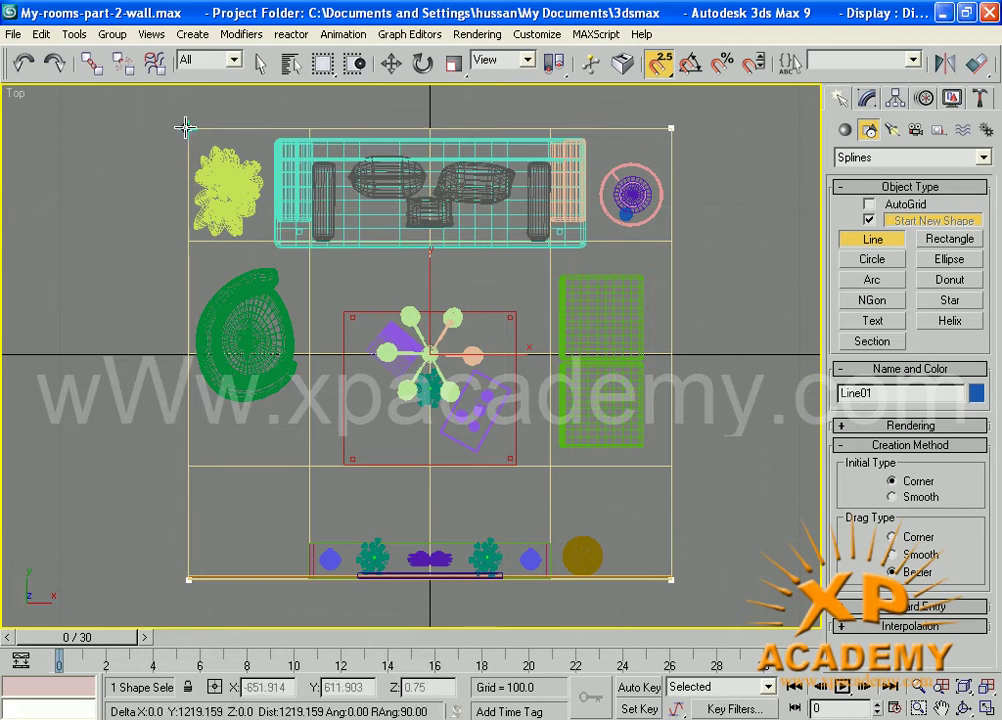
{"action": "left_click", "coordinate": [187, 128]}
{"action": "left_click", "coordinate": [446, 419]}
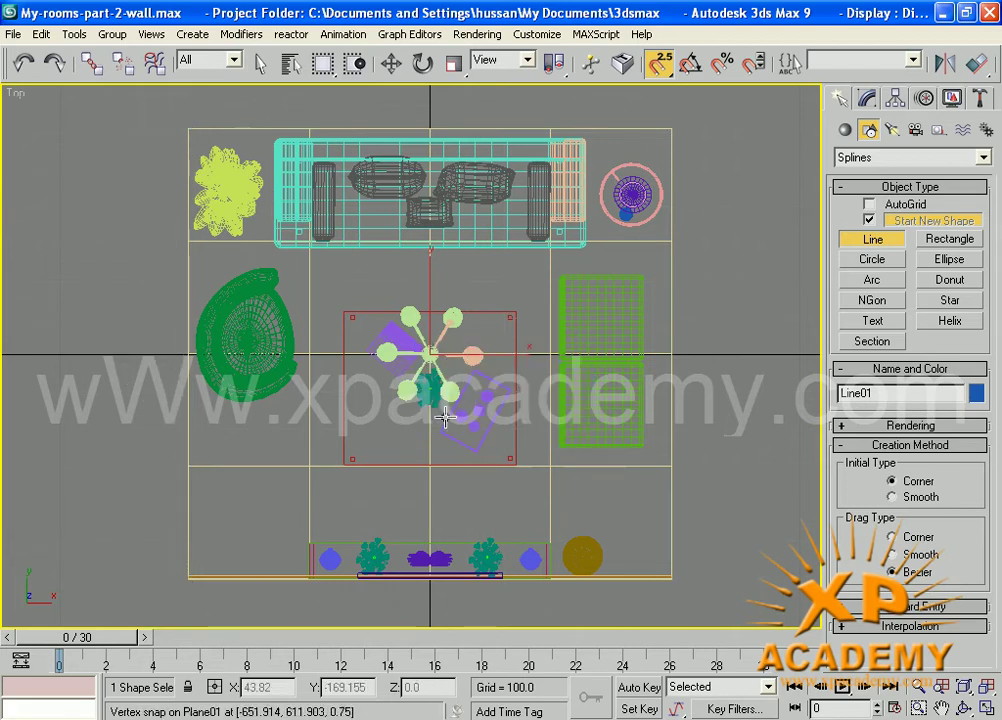
Switch the viewport to the Perspective view and end the Line command
{"action": "middle_click_drag", "start_coordinate": [702, 406], "coordinate": [692, 421]}
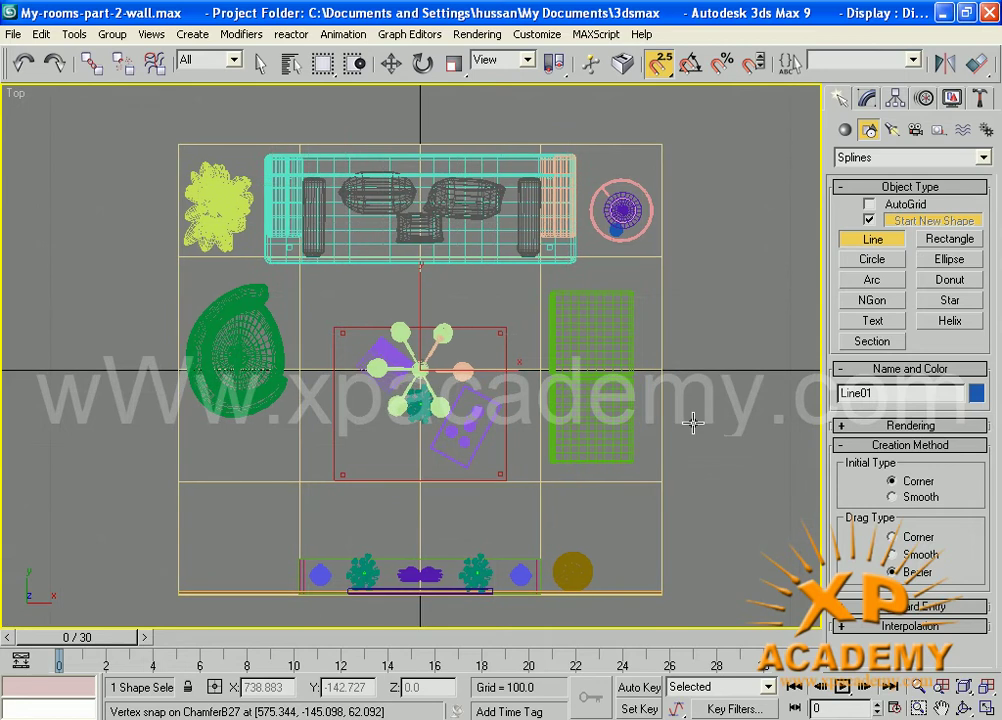
{"action": "key", "text": "p"}
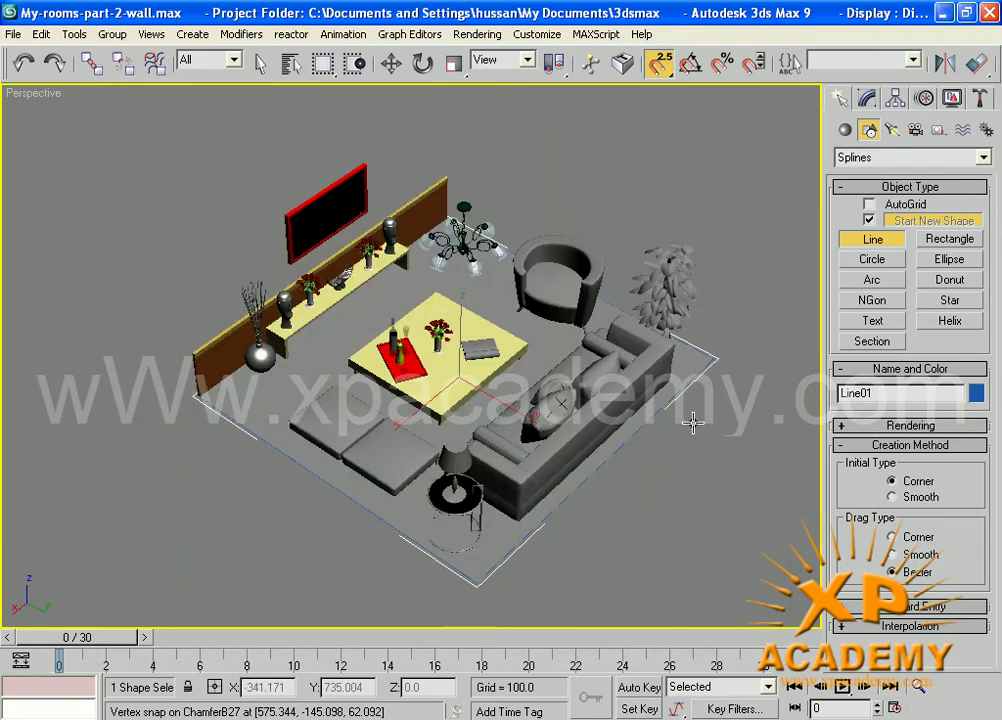
{"action": "middle_click_drag", "start_coordinate": [284, 558], "coordinate": [268, 536]}
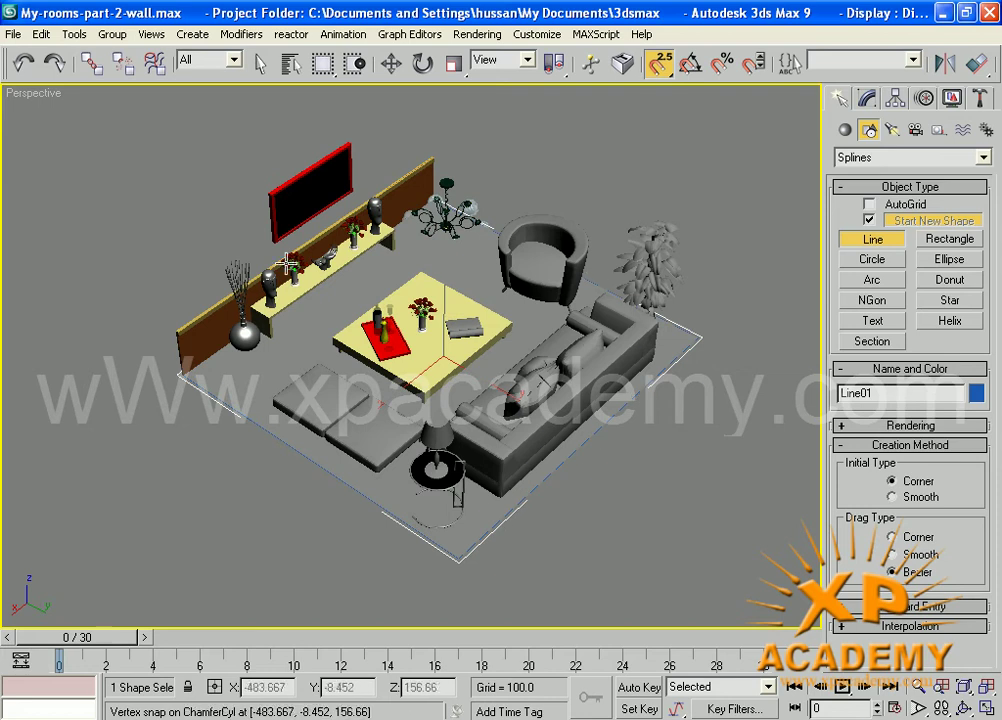
{"action": "right_click", "coordinate": [258, 483]}
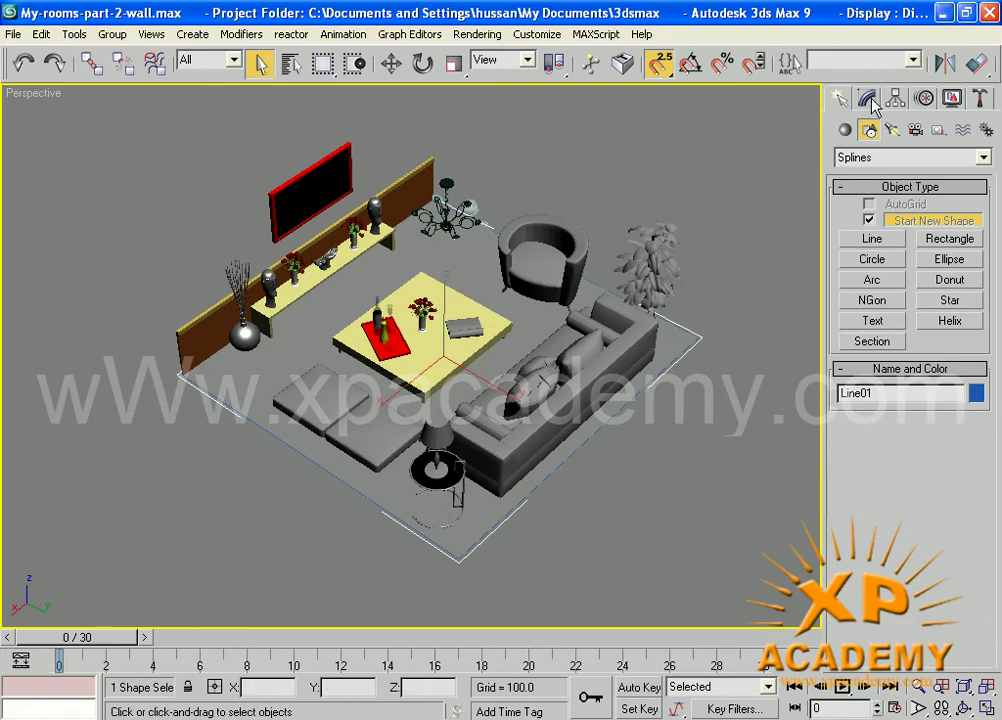
Create an AEC Extended wall, 24 wide and 740 high with center justification, from the floor outline spline, and save the scene
{"action": "left_click", "coordinate": [845, 131]}
{"action": "left_click", "coordinate": [860, 157]}
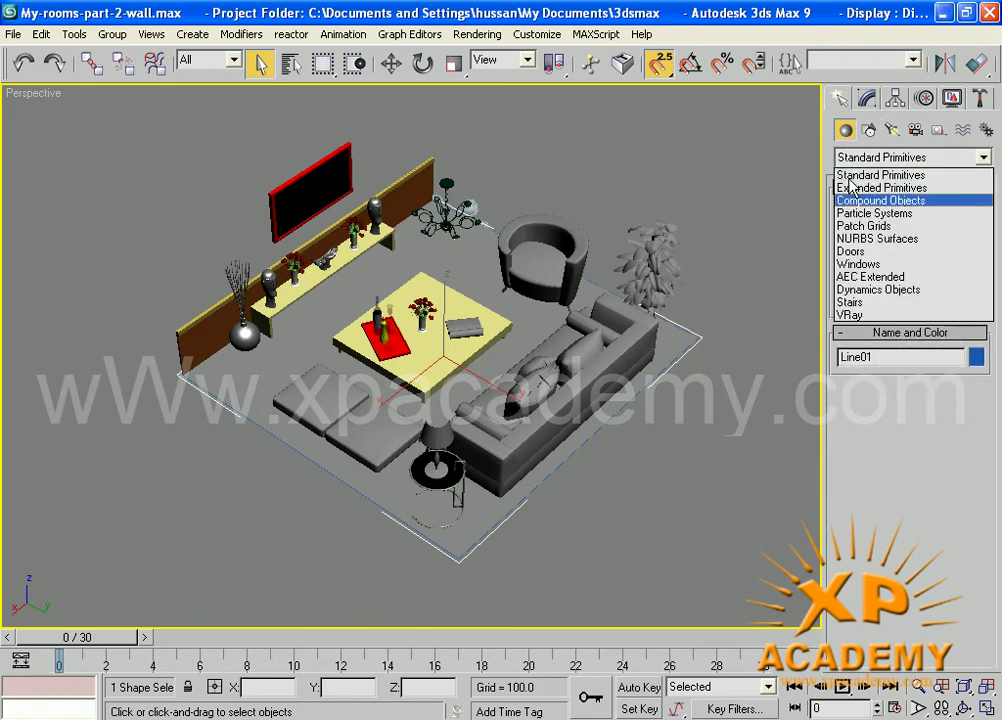
{"action": "left_click", "coordinate": [853, 277]}
{"action": "left_click", "coordinate": [870, 245]}
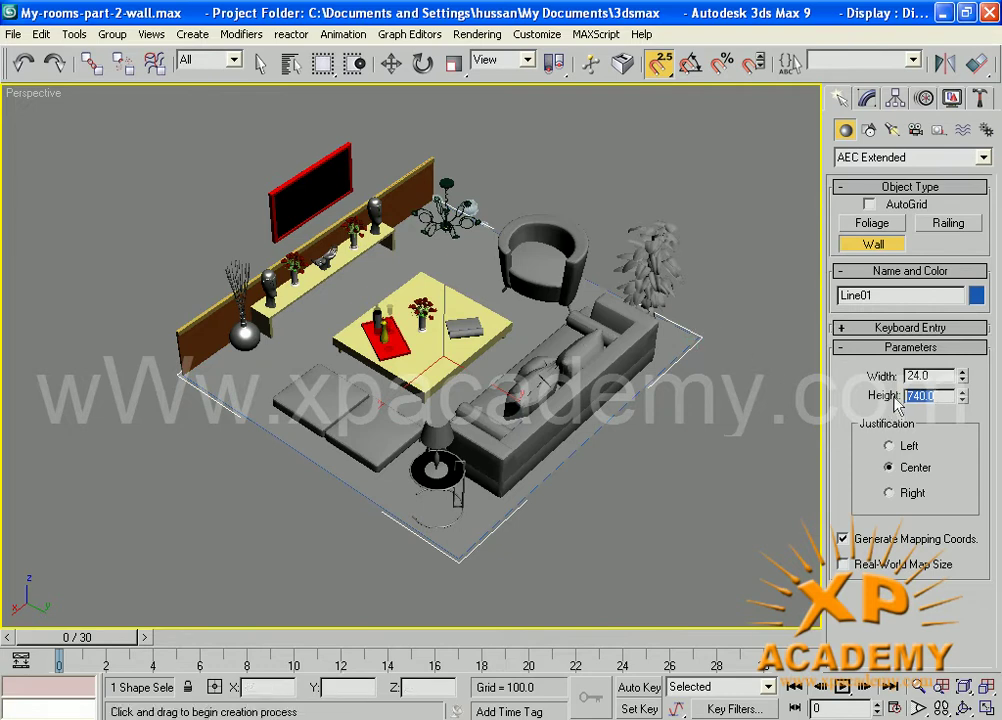
{"action": "left_click", "coordinate": [883, 329]}
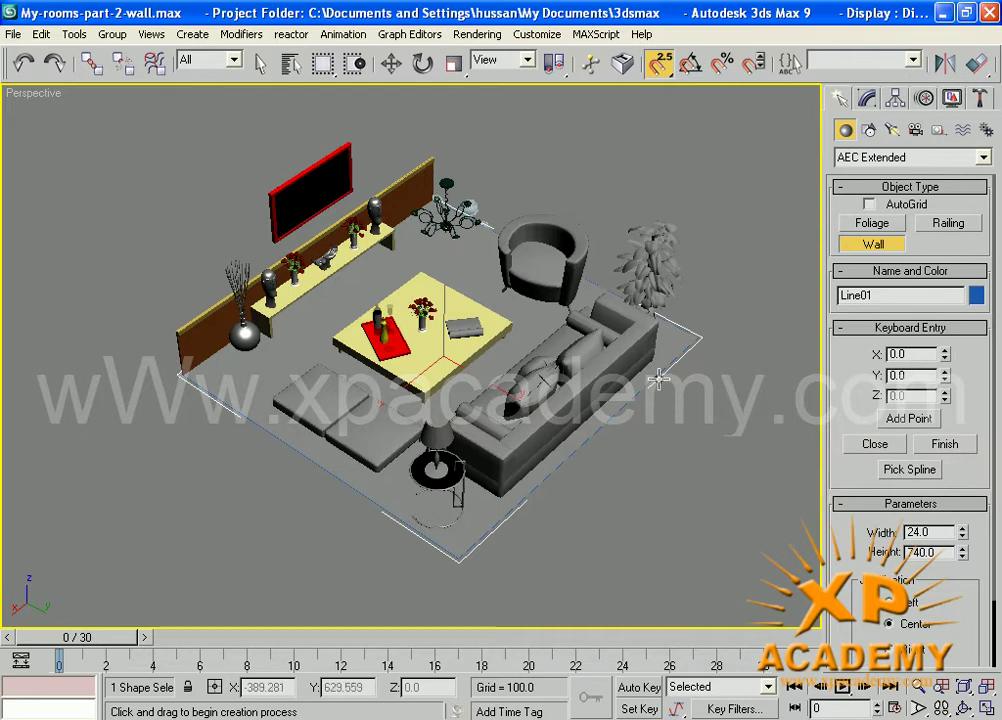
{"action": "left_click", "coordinate": [910, 470]}
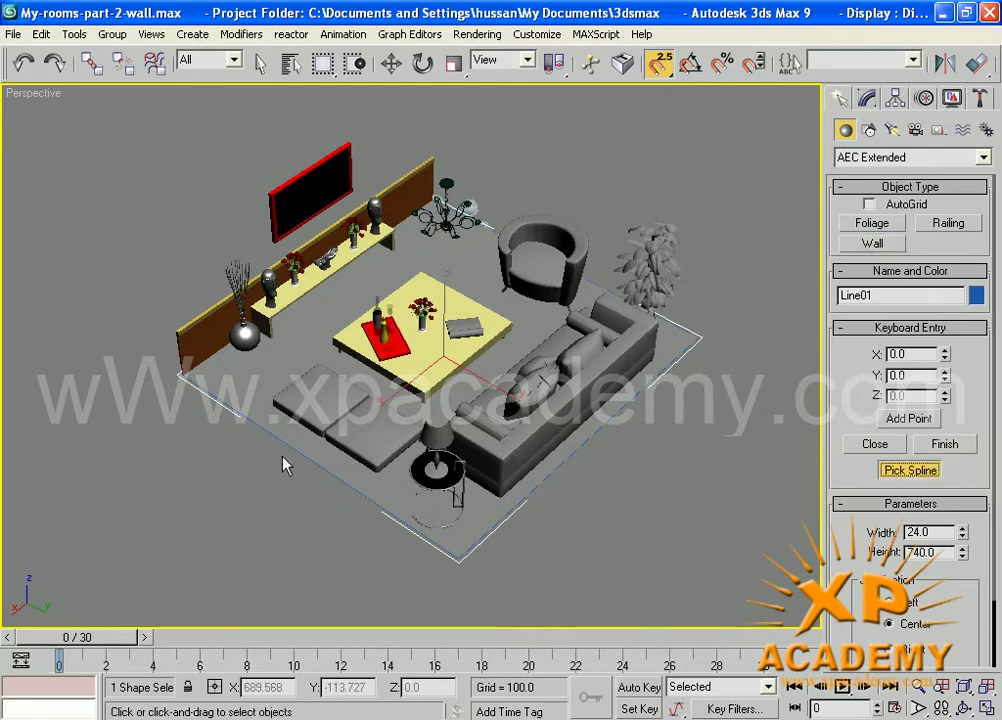
{"action": "left_click", "coordinate": [281, 442]}
{"action": "middle_click_drag", "start_coordinate": [645, 454], "coordinate": [407, 445]}
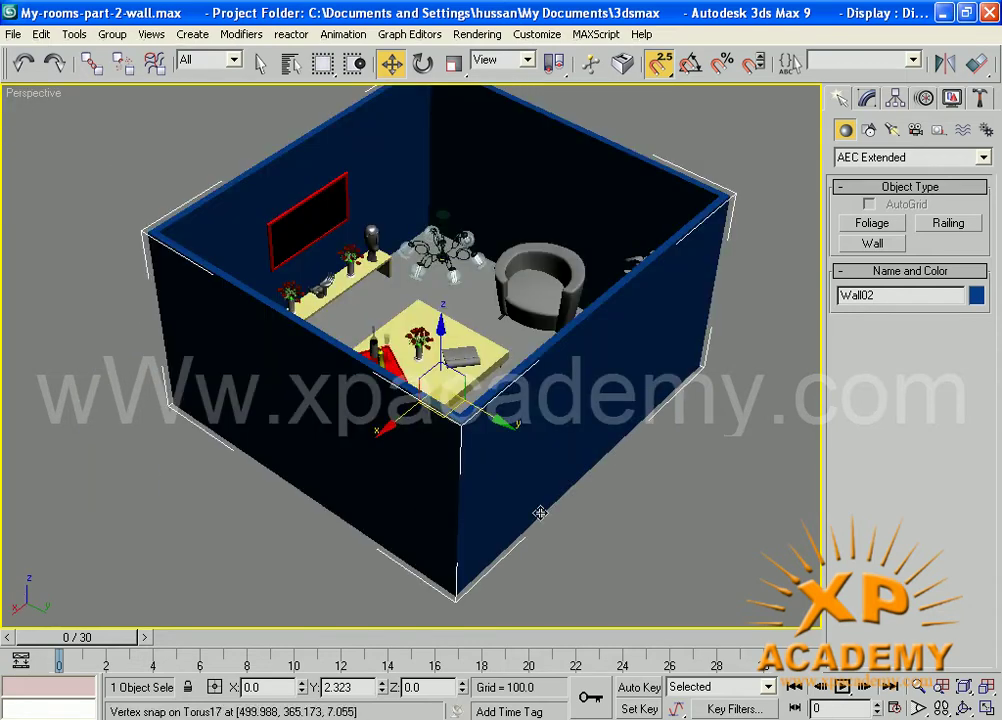
{"action": "middle_click_drag", "start_coordinate": [540, 510], "coordinate": [538, 510]}
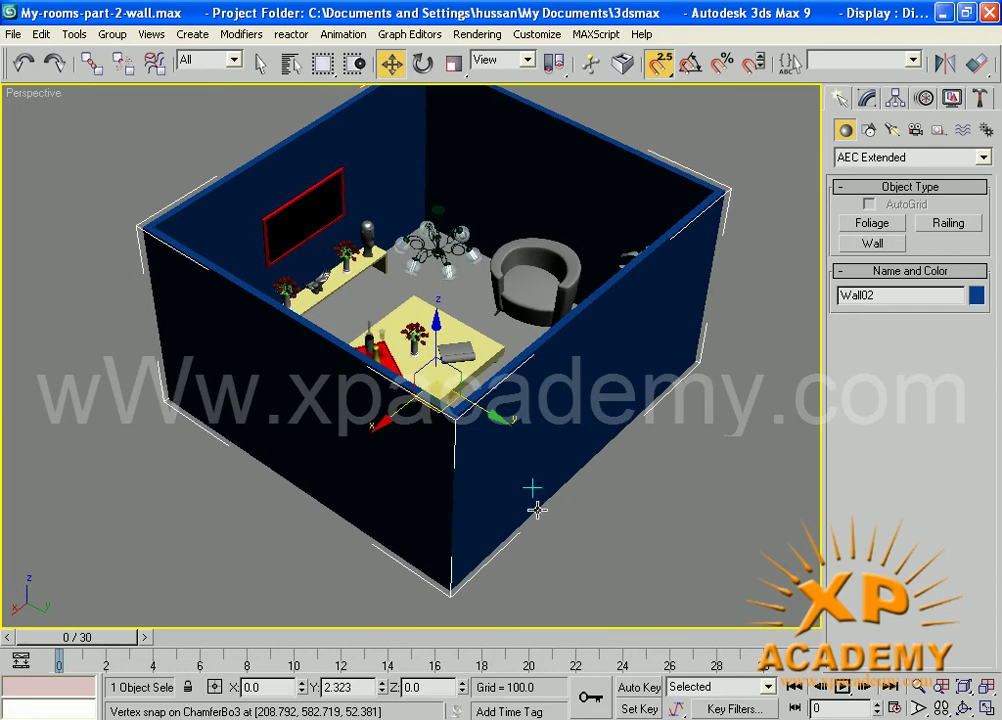
{"action": "key", "text": "ctrl+s"}
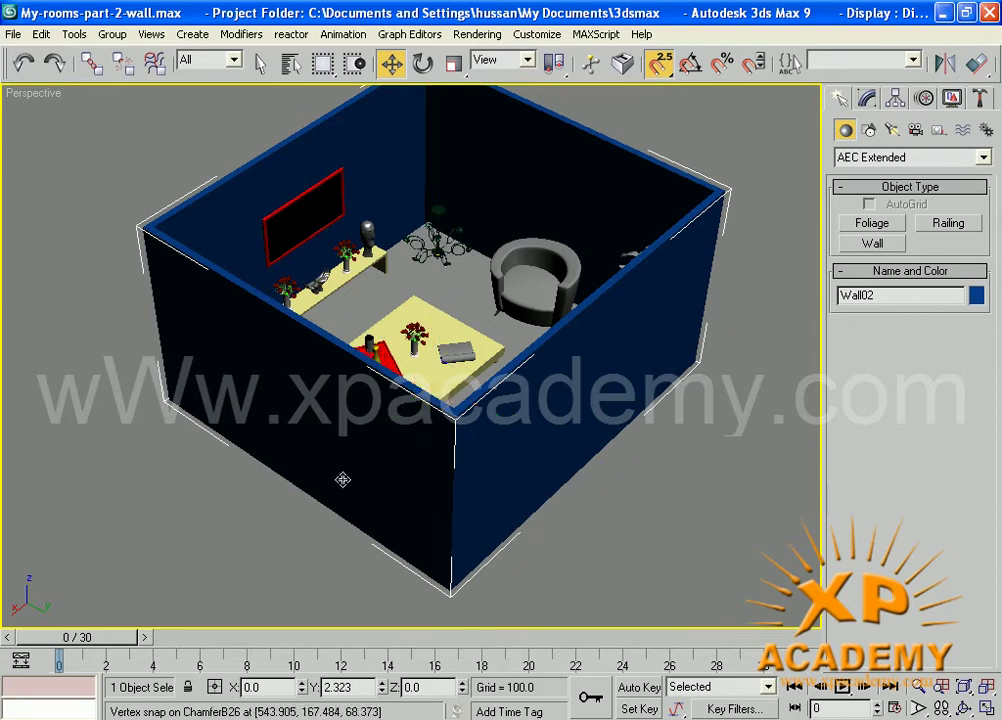
Isolate the new wall object and display it in wireframe
{"action": "middle_click_drag", "start_coordinate": [335, 404], "coordinate": [340, 457]}
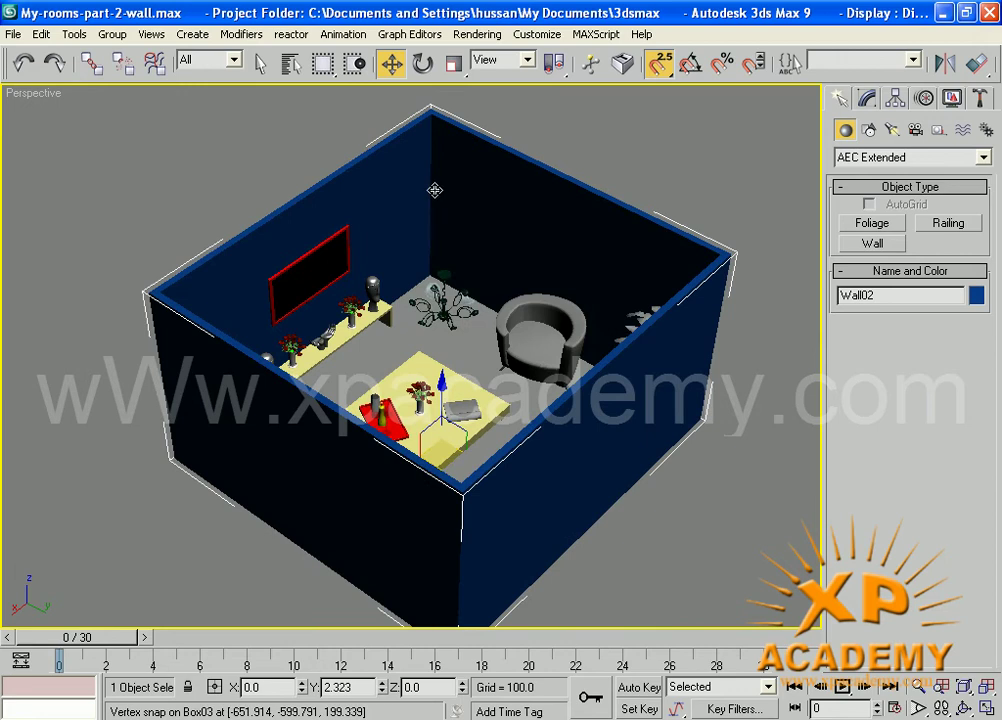
{"action": "middle_click_drag", "start_coordinate": [667, 515], "coordinate": [673, 498]}
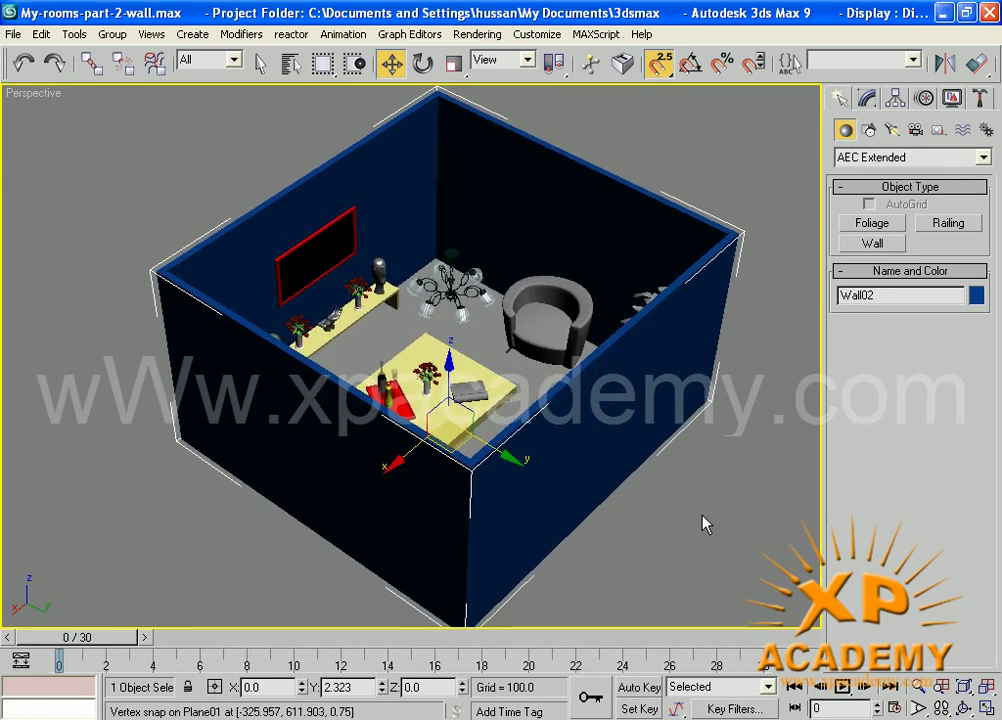
{"action": "left_click", "coordinate": [702, 523]}
{"action": "left_click", "coordinate": [405, 566]}
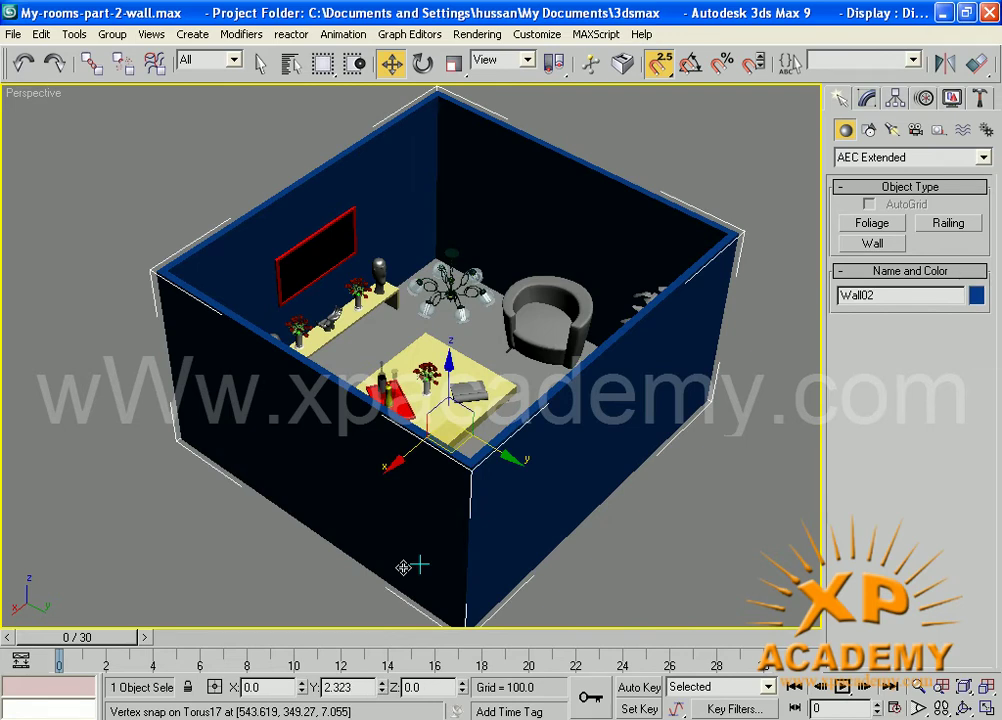
{"action": "key", "text": "alt+q"}
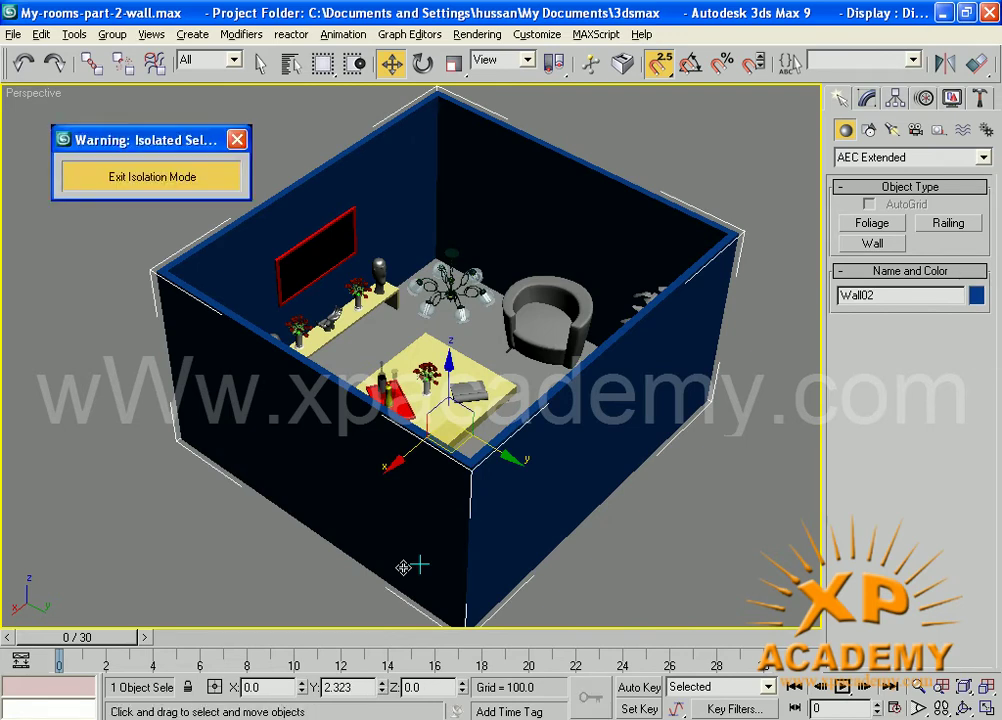
{"action": "middle_click_drag", "start_coordinate": [349, 447], "coordinate": [452, 418]}
{"action": "scroll", "coordinate": [405, 425], "scroll_direction": "up", "scroll_amount": 4}
{"action": "key", "text": "F3"}
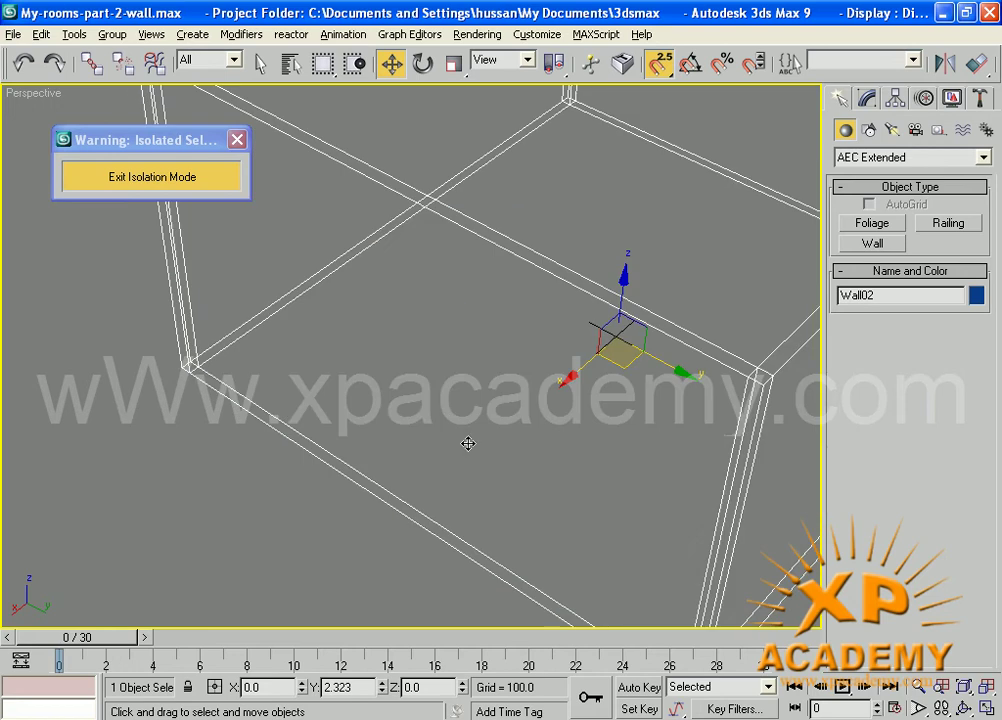
{"action": "middle_click_drag", "start_coordinate": [465, 508], "coordinate": [491, 458]}
{"action": "scroll", "coordinate": [490, 460], "scroll_direction": "down", "scroll_amount": 3}
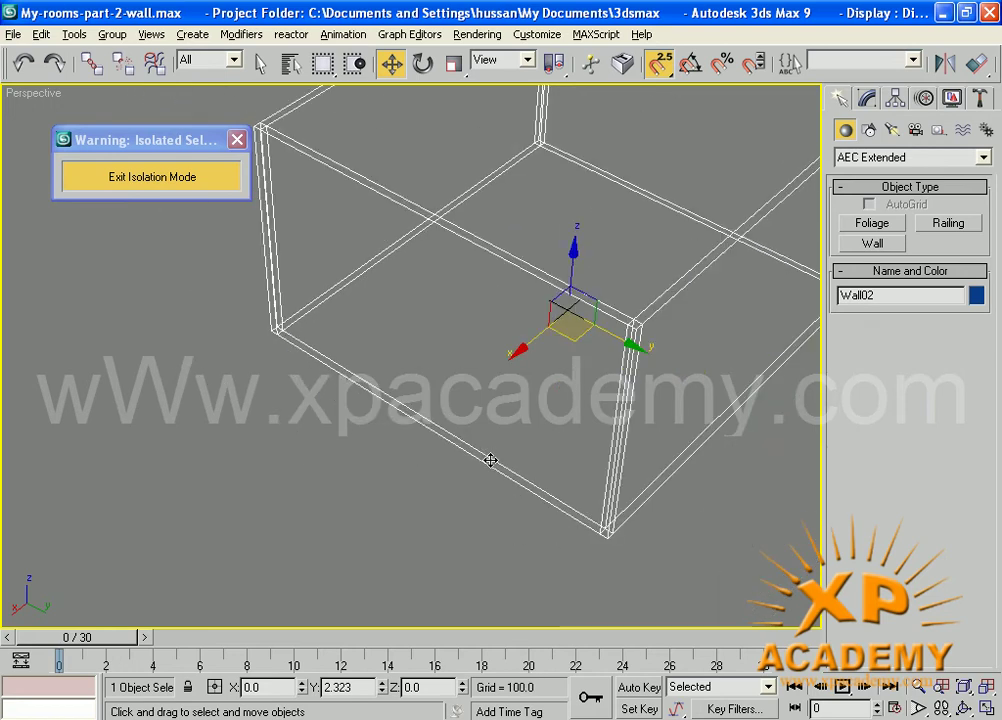
Switch to 3D snapping and turn off Vertex so that only Edge/Segment snapping is used
{"action": "left_click_drag", "start_coordinate": [673, 75], "coordinate": [670, 95]}
{"action": "left_click_drag", "start_coordinate": [667, 168], "coordinate": [665, 157]}
{"action": "right_click", "coordinate": [659, 65]}
{"action": "left_click", "coordinate": [445, 373]}
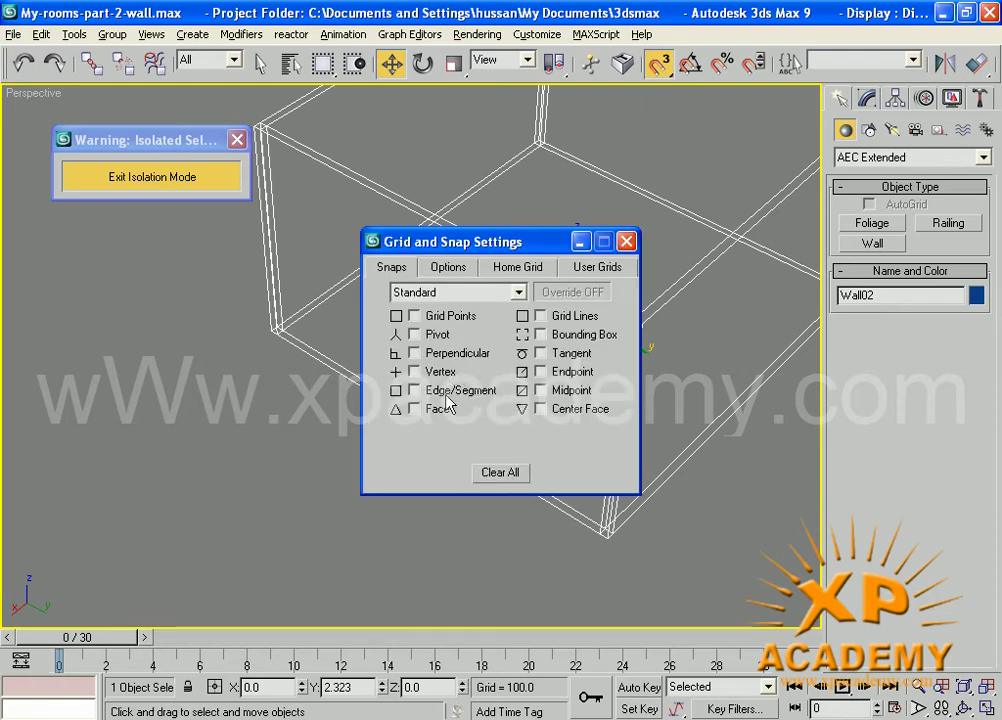
{"action": "left_click", "coordinate": [626, 242]}
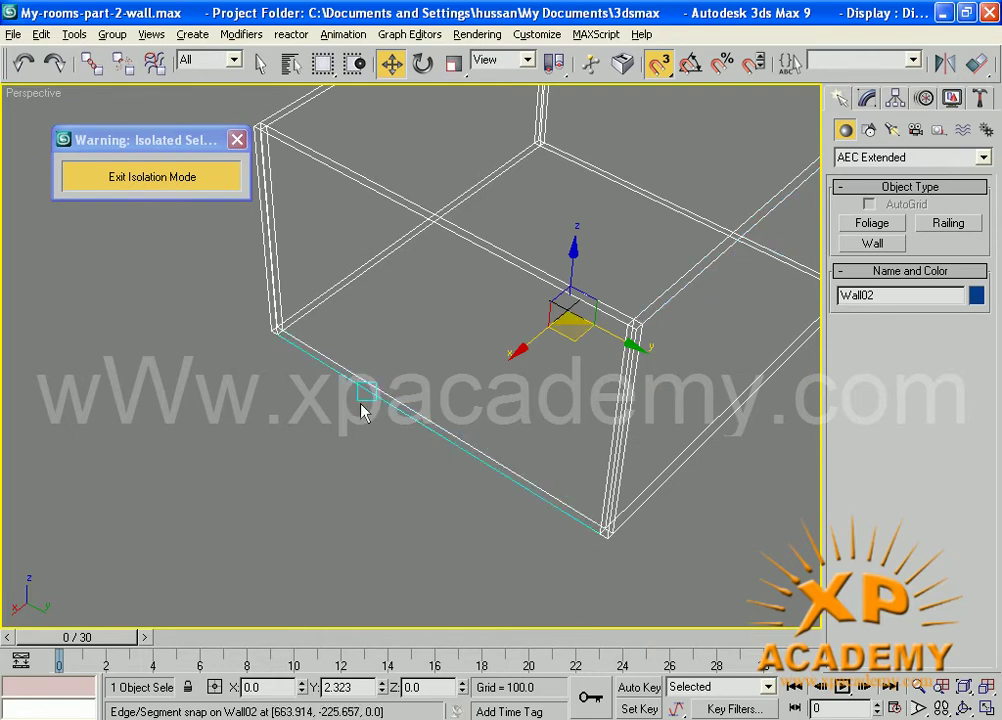
Create a Fixed window along the wall's base edge, about 508 wide, 24 deep and about 421 high
{"action": "middle_click_drag", "start_coordinate": [369, 396], "coordinate": [404, 371]}
{"action": "scroll", "coordinate": [410, 385], "scroll_direction": "up", "scroll_amount": 6}
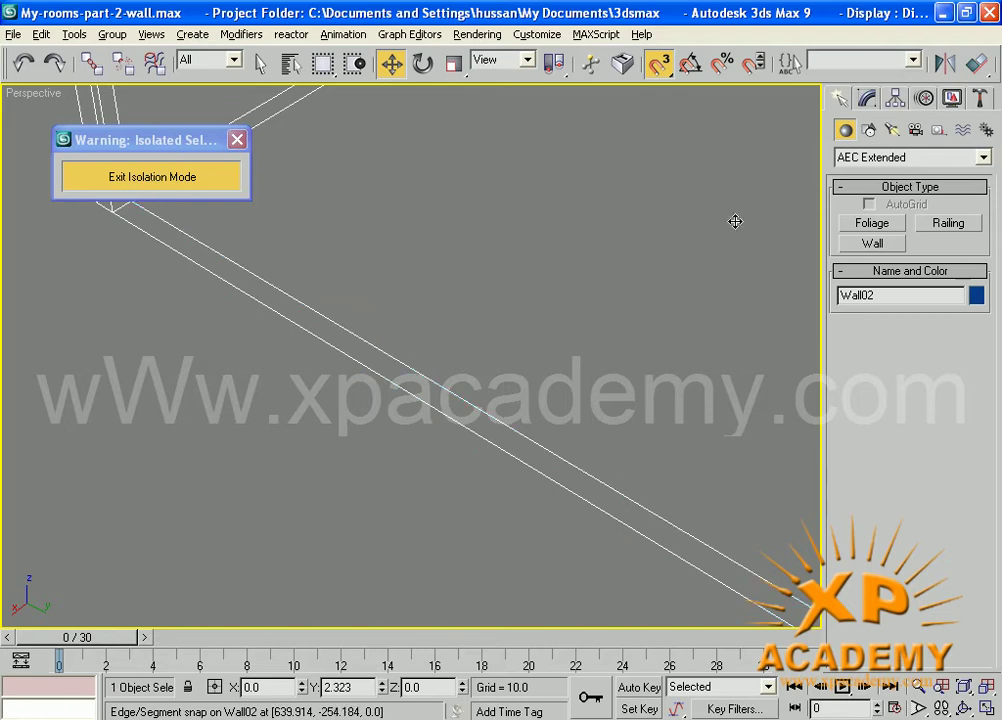
{"action": "left_click", "coordinate": [891, 160]}
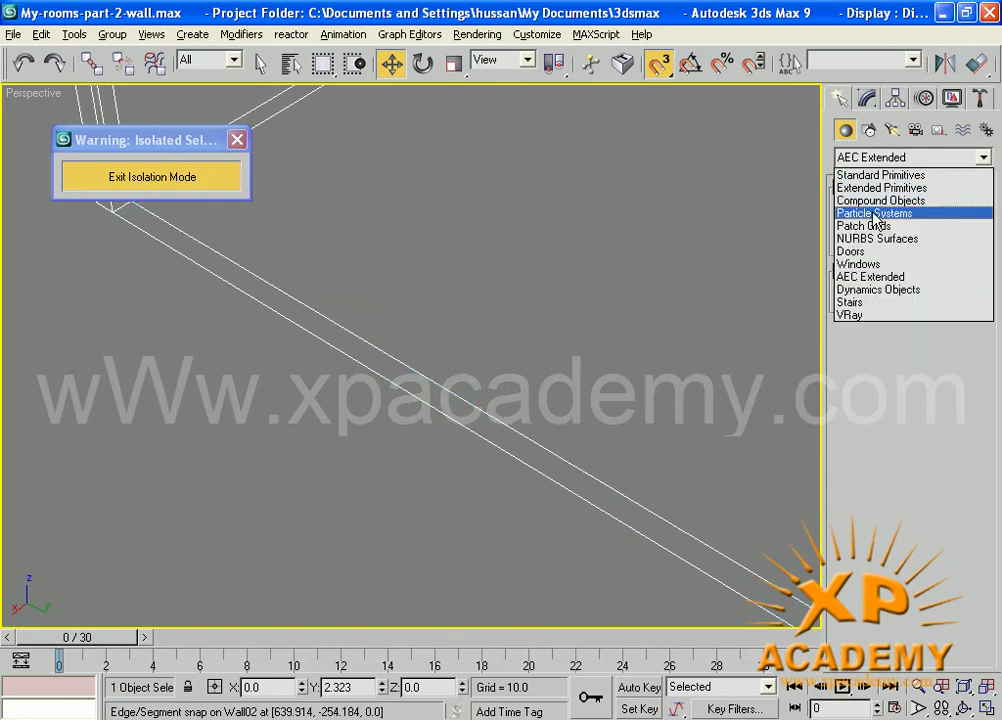
{"action": "left_click", "coordinate": [872, 265]}
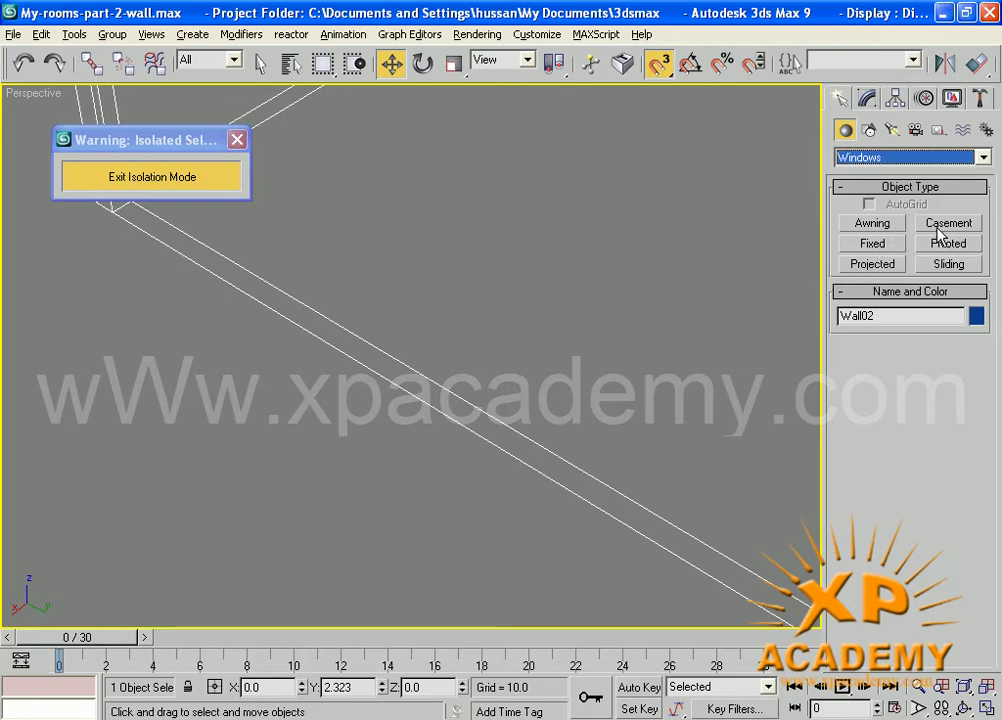
{"action": "left_click", "coordinate": [887, 245]}
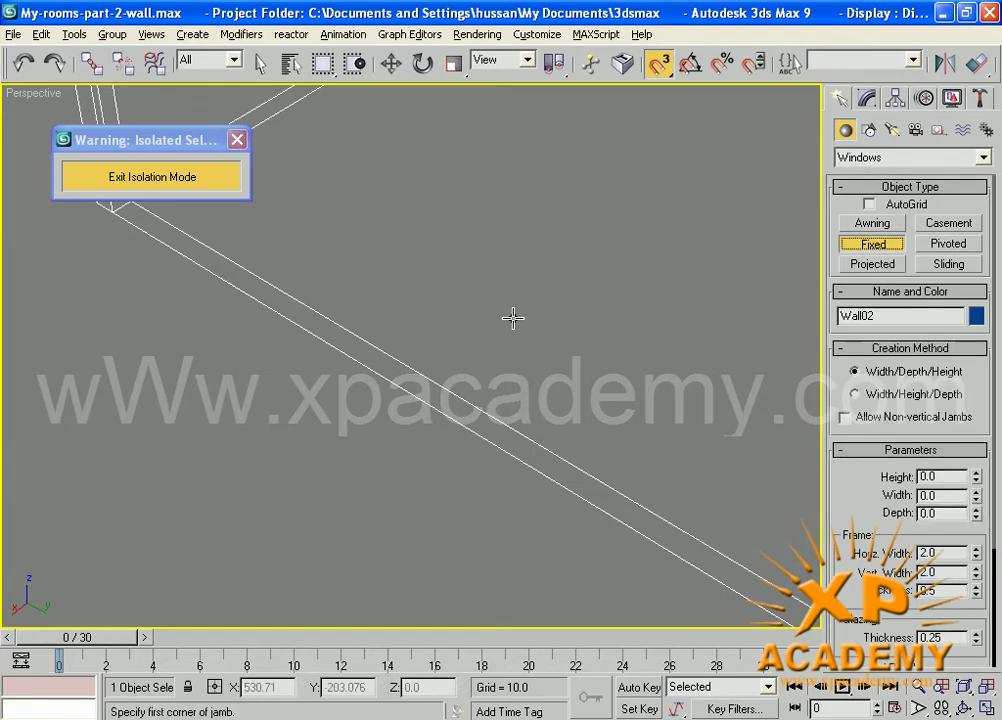
{"action": "middle_click_drag", "start_coordinate": [454, 433], "coordinate": [399, 378]}
{"action": "scroll", "coordinate": [408, 380], "scroll_direction": "down", "scroll_amount": 2}
{"action": "left_click_drag", "start_coordinate": [354, 358], "coordinate": [690, 543]}
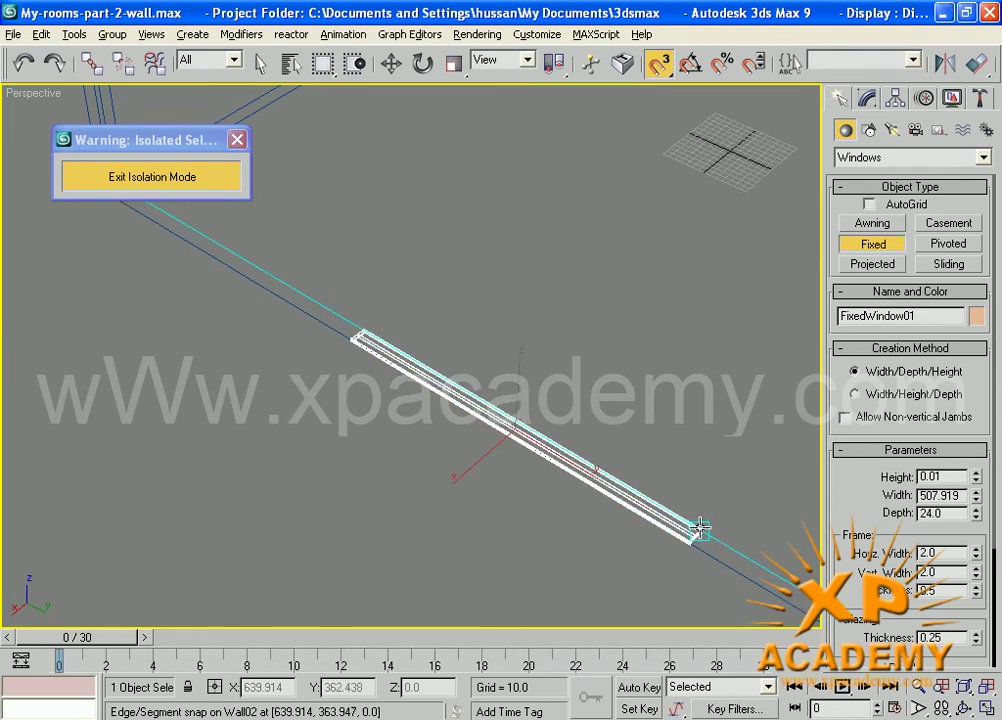
{"action": "left_click", "coordinate": [698, 527]}
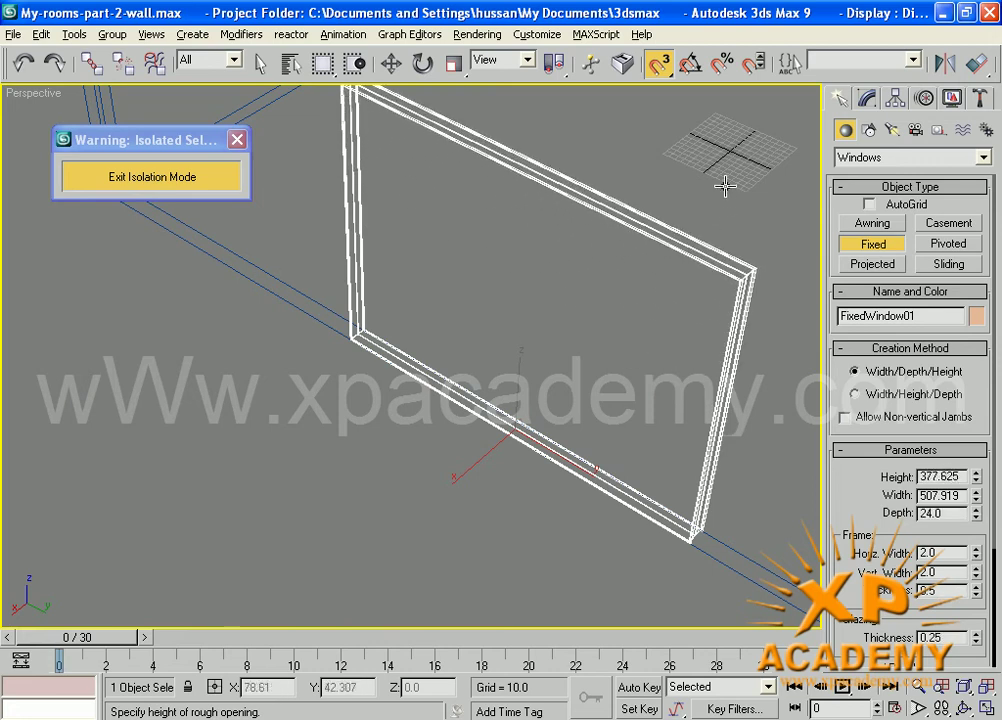
{"action": "scroll", "coordinate": [722, 239], "scroll_direction": "down", "scroll_amount": 5}
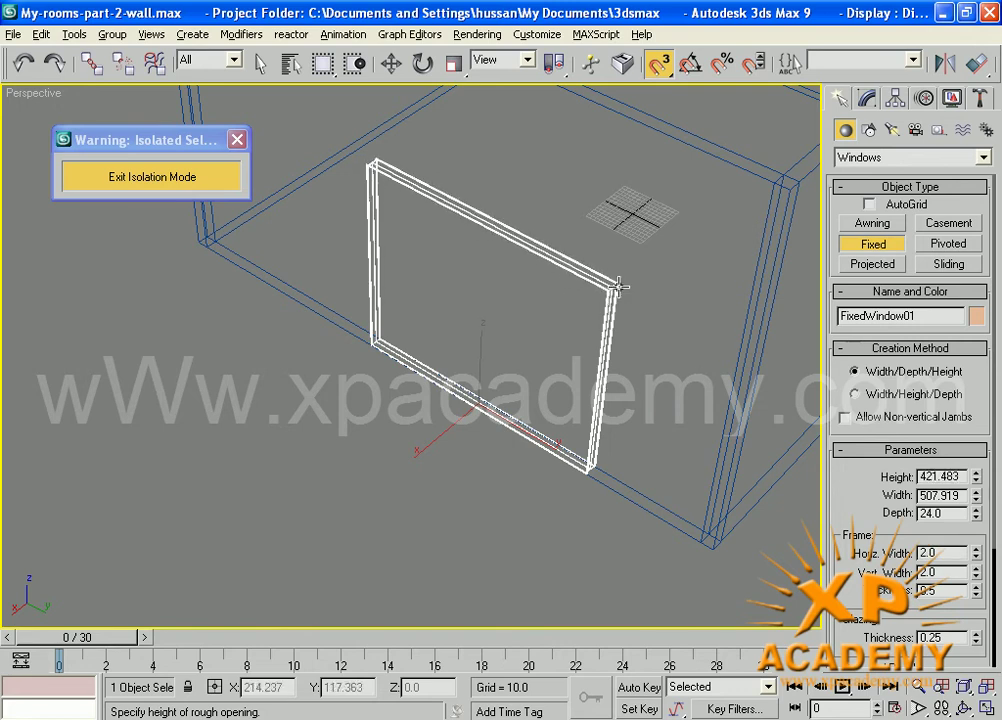
{"action": "left_click", "coordinate": [618, 287]}
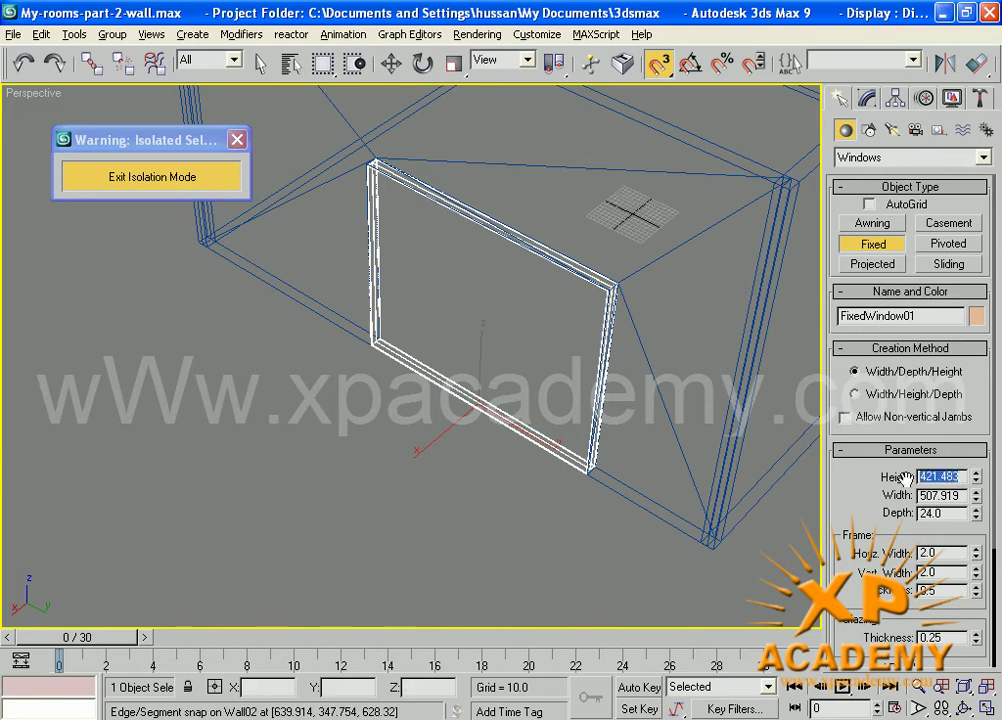
Set the window's height to 400, turn snapping off and raise the window to a Z position of about 178
{"action": "type", "text": "400"}
{"action": "key", "text": "Return"}
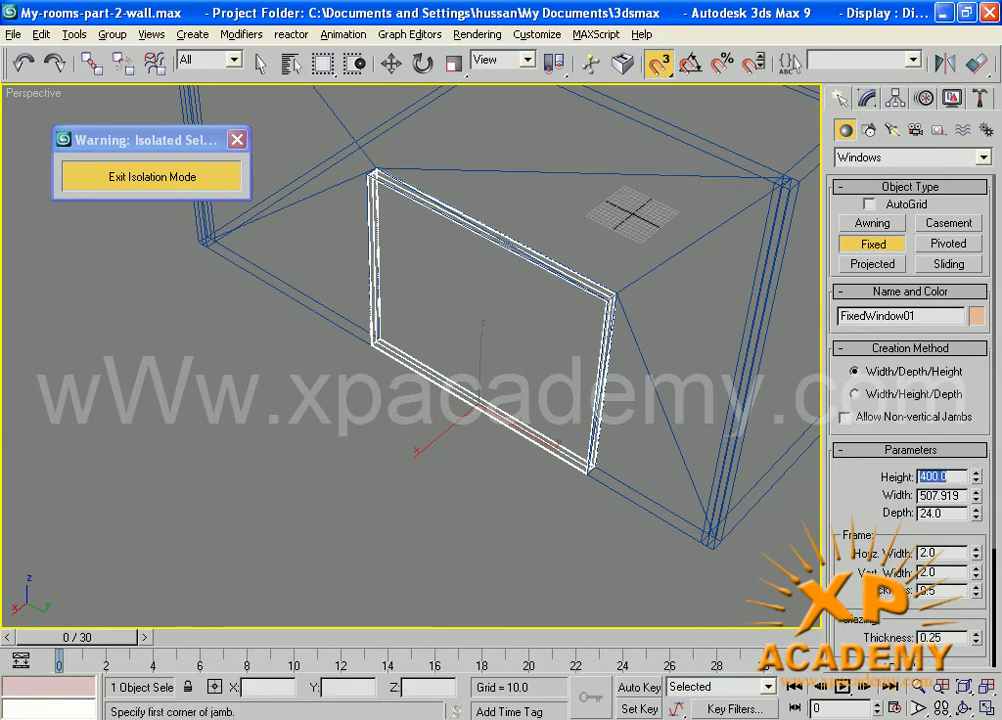
{"action": "left_click", "coordinate": [391, 63]}
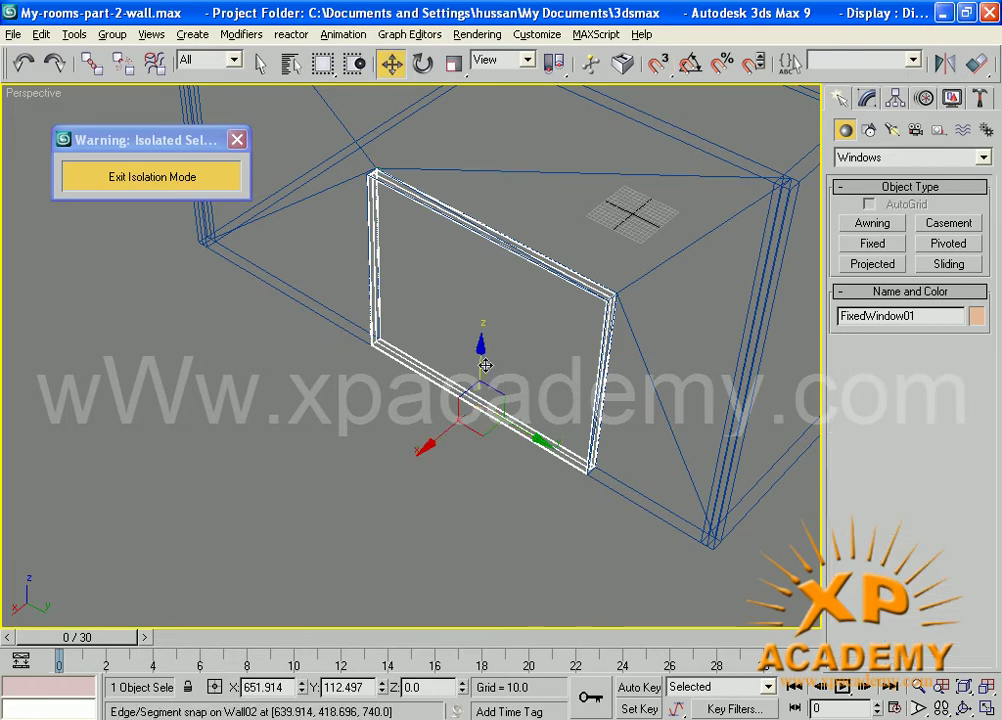
{"action": "left_click_drag", "start_coordinate": [481, 362], "coordinate": [483, 291]}
{"action": "middle_click_drag", "start_coordinate": [511, 391], "coordinate": [501, 477]}
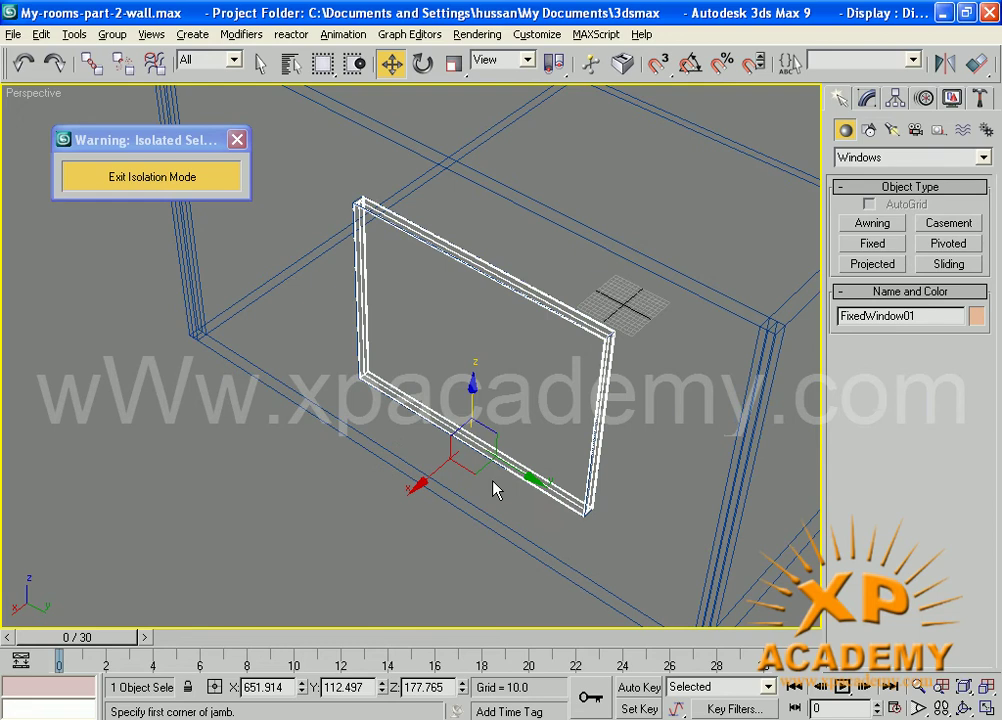
Display the viewport shaded and move the window along the wall to a Y position of about 44
{"action": "key", "text": "F3"}
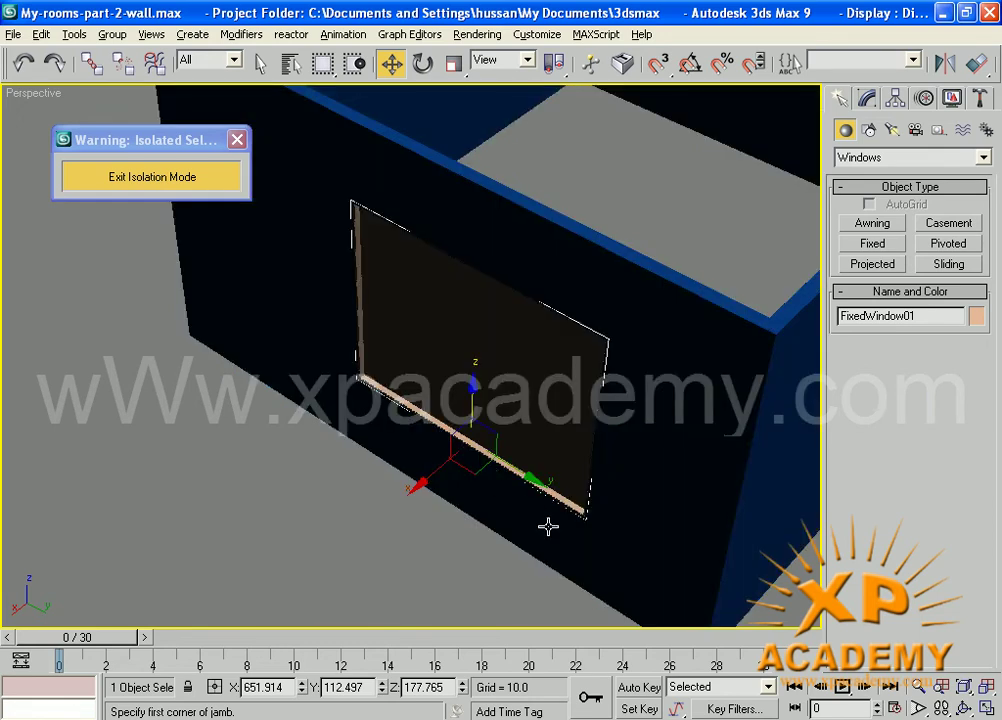
{"action": "scroll", "coordinate": [546, 527], "scroll_direction": "down", "scroll_amount": 5}
{"action": "middle_click_drag", "start_coordinate": [546, 527], "coordinate": [541, 540], "text": "alt"}
{"action": "middle_click_drag", "start_coordinate": [429, 451], "coordinate": [530, 456]}
{"action": "middle_click_drag", "start_coordinate": [363, 452], "coordinate": [492, 320], "text": "alt"}
{"action": "scroll", "coordinate": [434, 453], "scroll_direction": "up", "scroll_amount": 4}
{"action": "middle_click_drag", "start_coordinate": [437, 447], "coordinate": [630, 178]}
{"action": "scroll", "coordinate": [457, 425], "scroll_direction": "up", "scroll_amount": 2}
{"action": "middle_click_drag", "start_coordinate": [457, 428], "coordinate": [523, 383]}
{"action": "left_click_drag", "start_coordinate": [440, 503], "coordinate": [417, 488]}
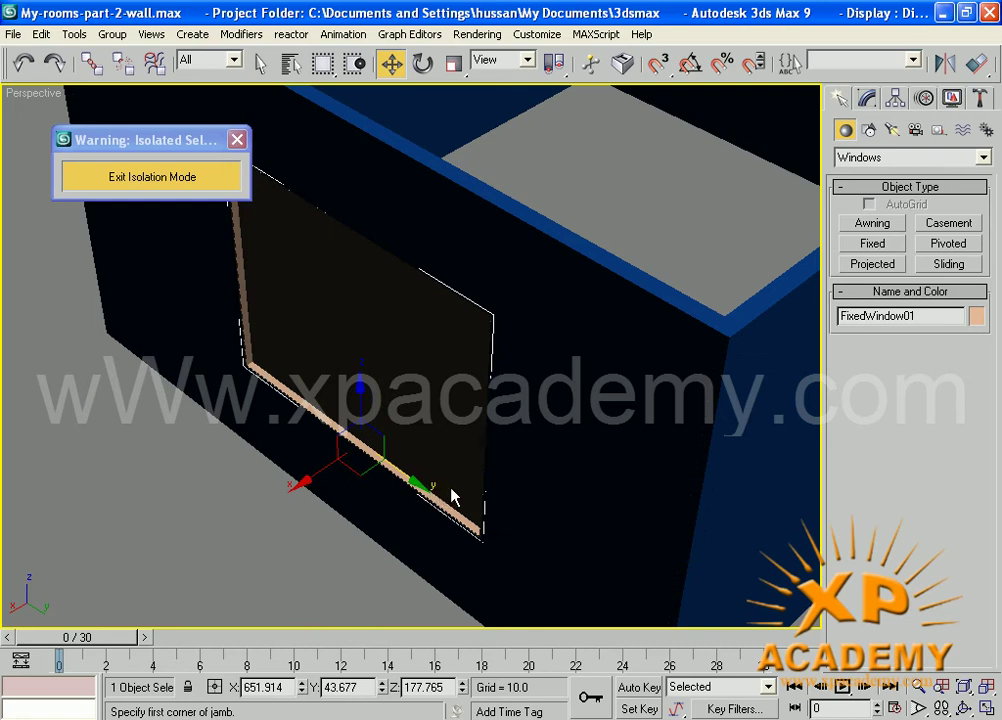
Examine the window in its wall from inside and outside the room
{"action": "middle_click_drag", "start_coordinate": [443, 493], "coordinate": [435, 493], "text": "alt"}
{"action": "middle_click_drag", "start_coordinate": [509, 488], "coordinate": [60, 372], "text": "alt"}
{"action": "middle_click_drag", "start_coordinate": [564, 467], "coordinate": [217, 438]}
{"action": "middle_click_drag", "start_coordinate": [344, 476], "coordinate": [238, 471], "text": "alt"}
{"action": "middle_click_drag", "start_coordinate": [585, 466], "coordinate": [47, 391]}
{"action": "middle_click_drag", "start_coordinate": [470, 441], "coordinate": [91, 420]}
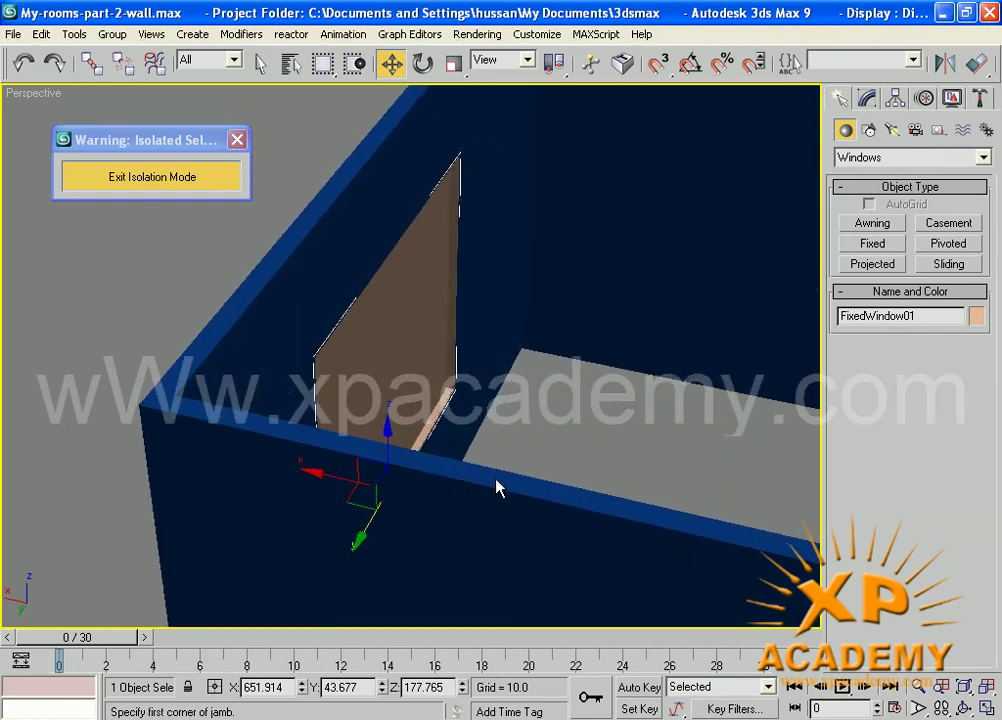
{"action": "middle_click_drag", "start_coordinate": [484, 482], "coordinate": [711, 438]}
{"action": "scroll", "coordinate": [556, 480], "scroll_direction": "down", "scroll_amount": 2}
{"action": "middle_click_drag", "start_coordinate": [491, 482], "coordinate": [612, 488], "text": "alt"}
{"action": "middle_click_drag", "start_coordinate": [340, 513], "coordinate": [365, 524], "text": "alt"}
{"action": "middle_click_drag", "start_coordinate": [665, 430], "coordinate": [975, 350]}
{"action": "scroll", "coordinate": [494, 425], "scroll_direction": "up", "scroll_amount": 2}
{"action": "middle_click_drag", "start_coordinate": [603, 478], "coordinate": [667, 476], "text": "alt"}
{"action": "middle_click_drag", "start_coordinate": [527, 390], "coordinate": [613, 280]}
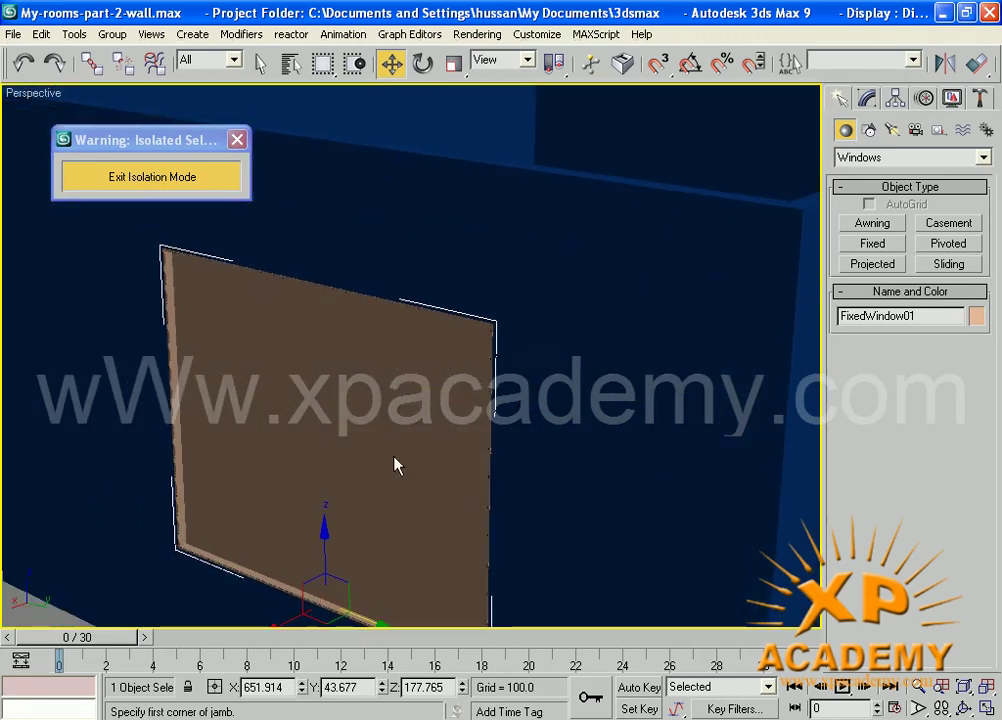
Divide the fixed window into 3 horizontal and 3 vertical panels, and deselect it
{"action": "left_click", "coordinate": [348, 438]}
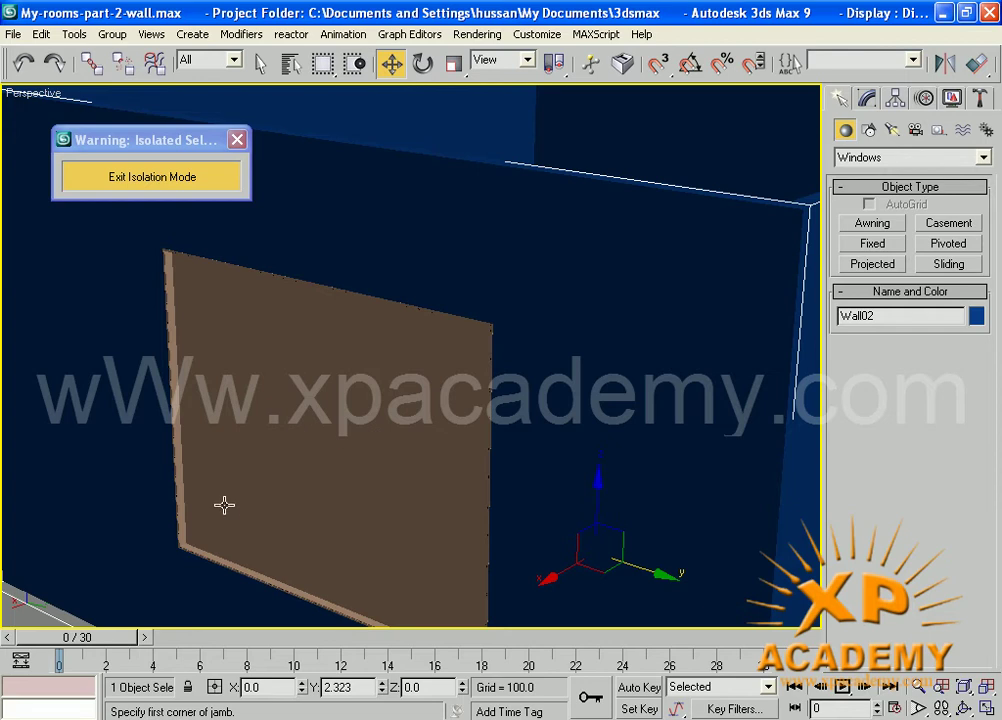
{"action": "scroll", "coordinate": [225, 512], "scroll_direction": "down", "scroll_amount": 4}
{"action": "left_click", "coordinate": [189, 579]}
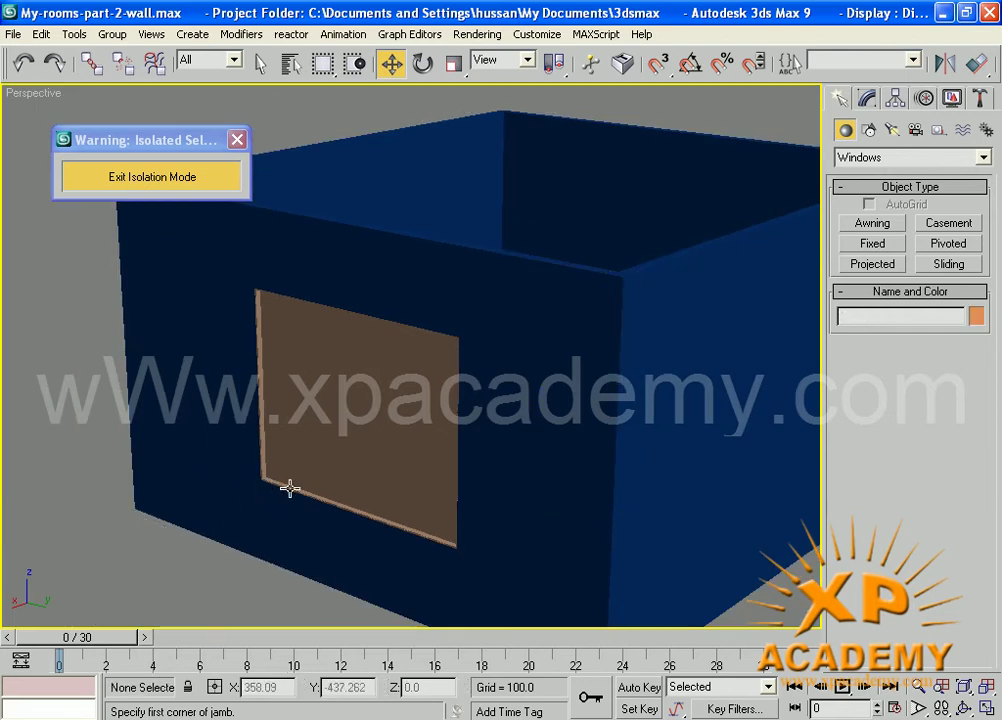
{"action": "left_click", "coordinate": [291, 486]}
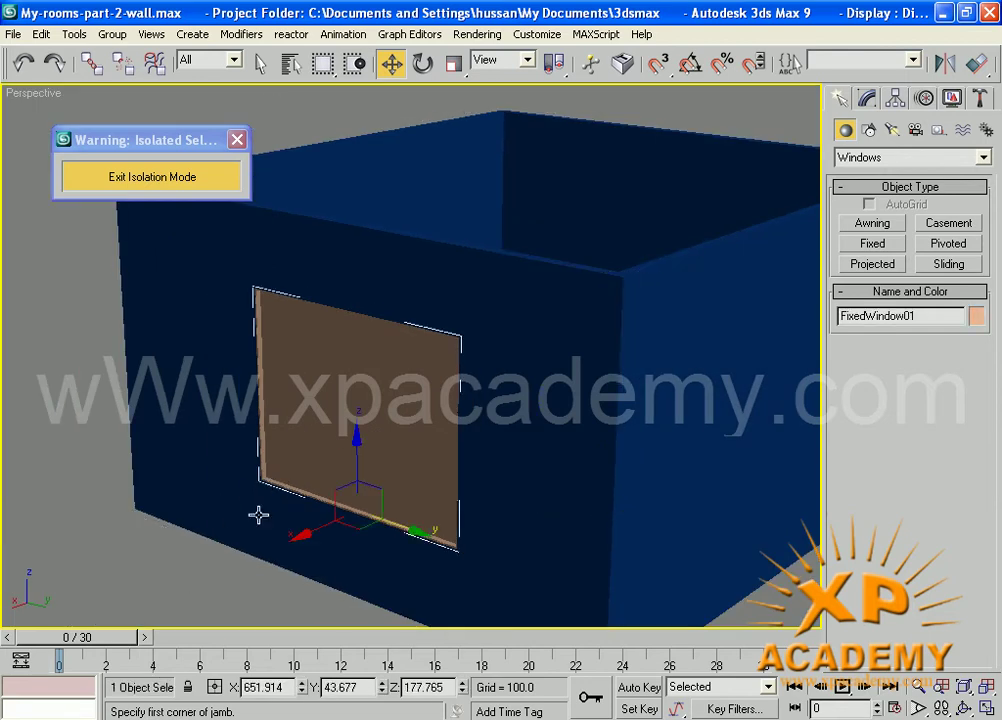
{"action": "left_click", "coordinate": [868, 98]}
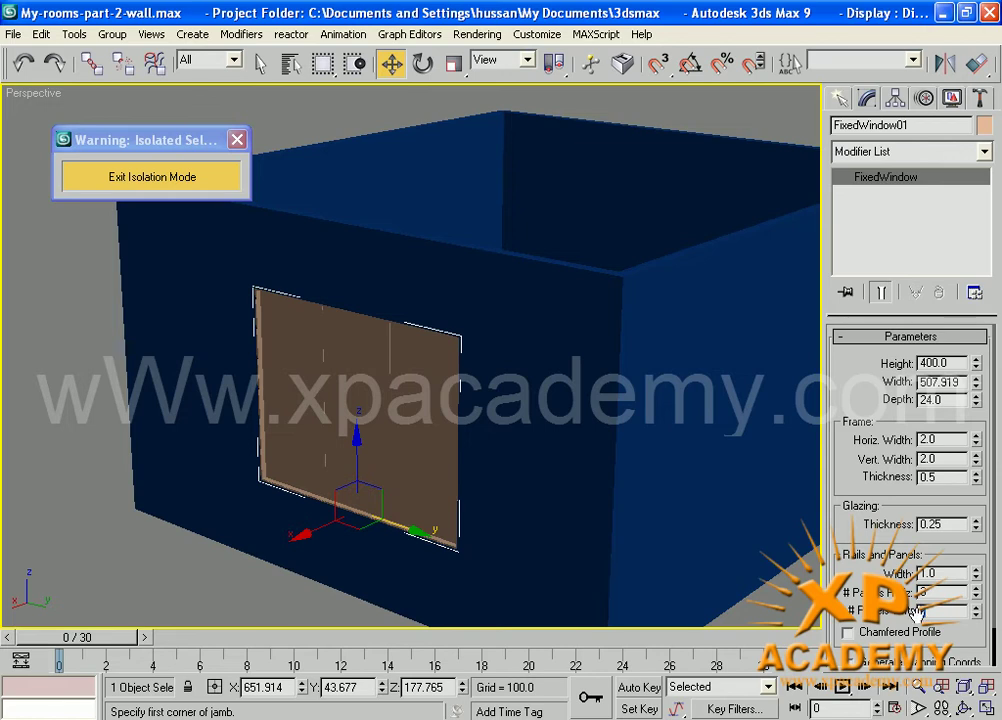
{"action": "middle_click_drag", "start_coordinate": [422, 459], "coordinate": [450, 417]}
{"action": "left_click", "coordinate": [330, 581]}
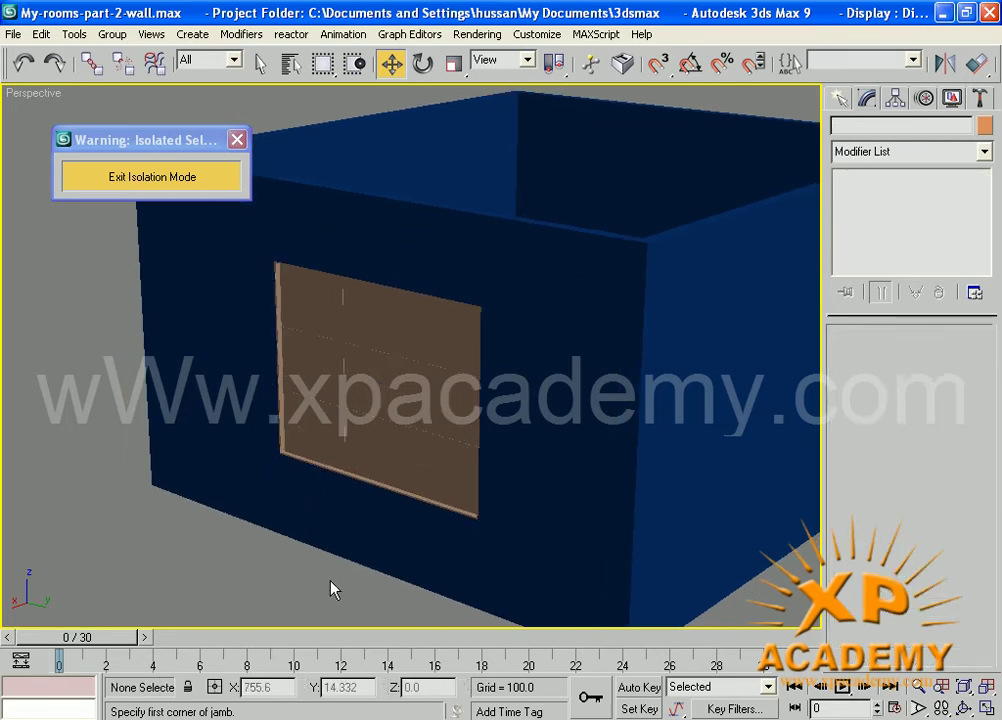
Show edged faces in the viewport and examine the window's panel divisions and the adjoining walls
{"action": "key", "text": "F4"}
{"action": "middle_click_drag", "start_coordinate": [346, 451], "coordinate": [340, 430]}
{"action": "scroll", "coordinate": [326, 425], "scroll_direction": "up", "scroll_amount": 1}
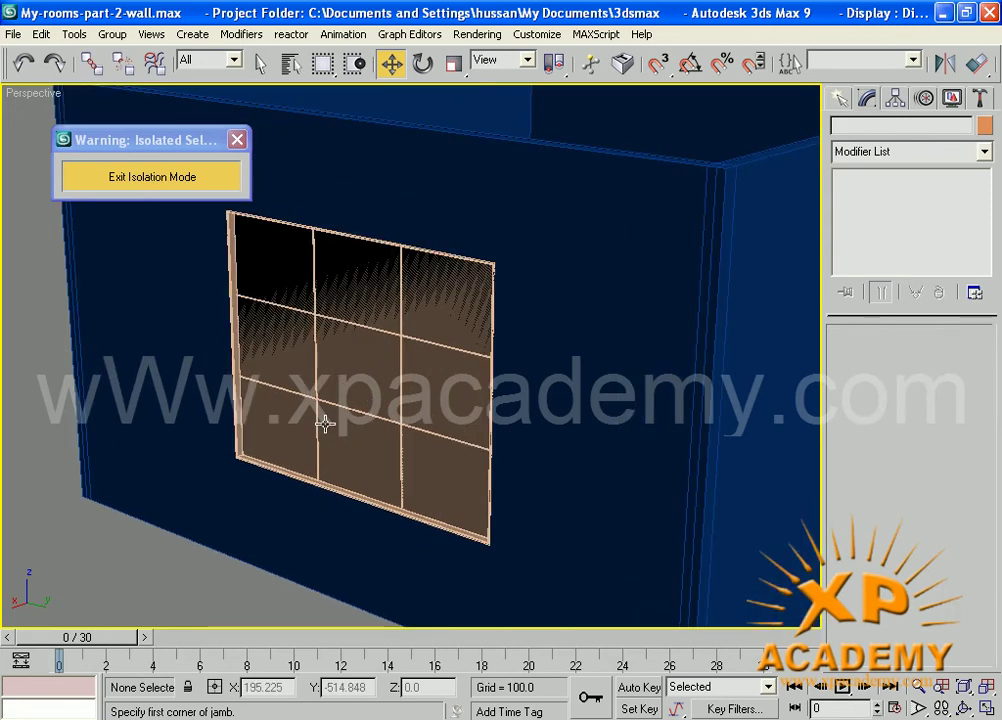
{"action": "scroll", "coordinate": [430, 441], "scroll_direction": "down", "scroll_amount": 1}
{"action": "middle_click_drag", "start_coordinate": [430, 440], "coordinate": [222, 513], "text": "alt"}
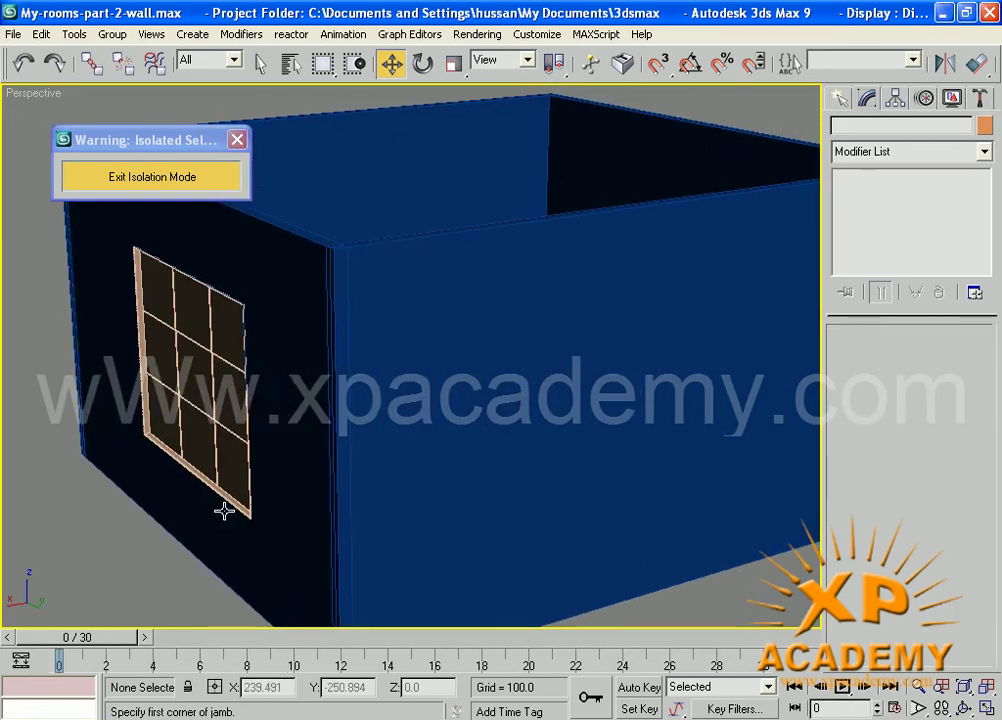
{"action": "scroll", "coordinate": [470, 334], "scroll_direction": "down", "scroll_amount": 1}
{"action": "middle_click_drag", "start_coordinate": [544, 365], "coordinate": [443, 304]}
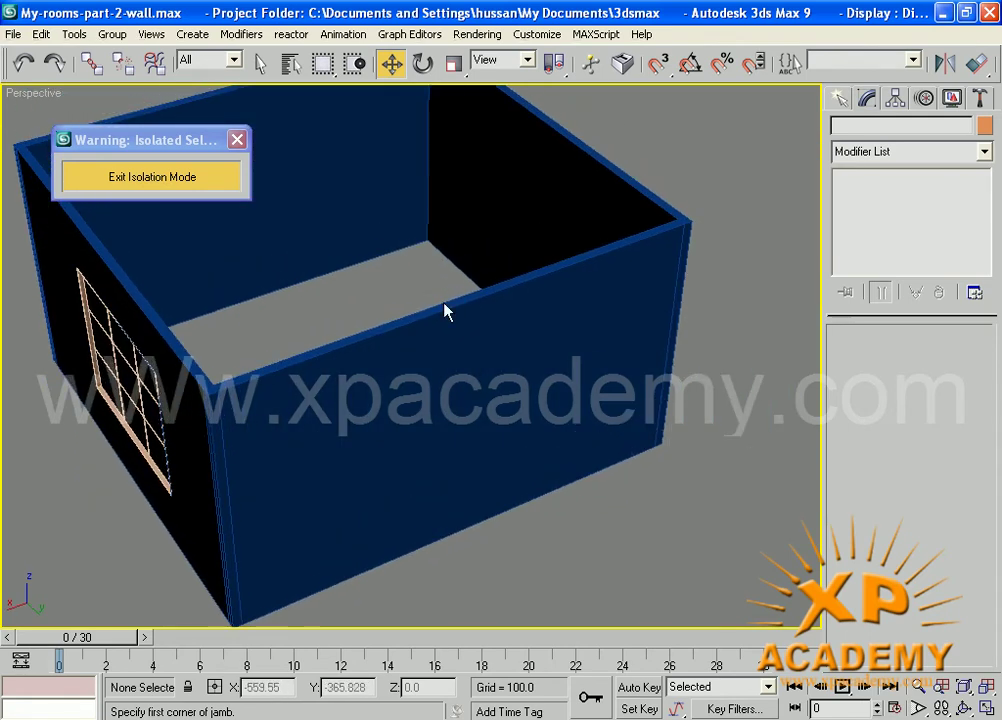
Select the wall object, display it in wireframe, and turn 3D snapping back on with Edge/Segment as the only snap type
{"action": "left_click", "coordinate": [542, 302]}
{"action": "middle_click_drag", "start_coordinate": [545, 290], "coordinate": [373, 378]}
{"action": "middle_click_drag", "start_coordinate": [560, 433], "coordinate": [210, 320]}
{"action": "middle_click_drag", "start_coordinate": [497, 426], "coordinate": [358, 403]}
{"action": "middle_click_drag", "start_coordinate": [557, 429], "coordinate": [515, 427]}
{"action": "scroll", "coordinate": [430, 420], "scroll_direction": "up", "scroll_amount": 5}
{"action": "left_click", "coordinate": [840, 99]}
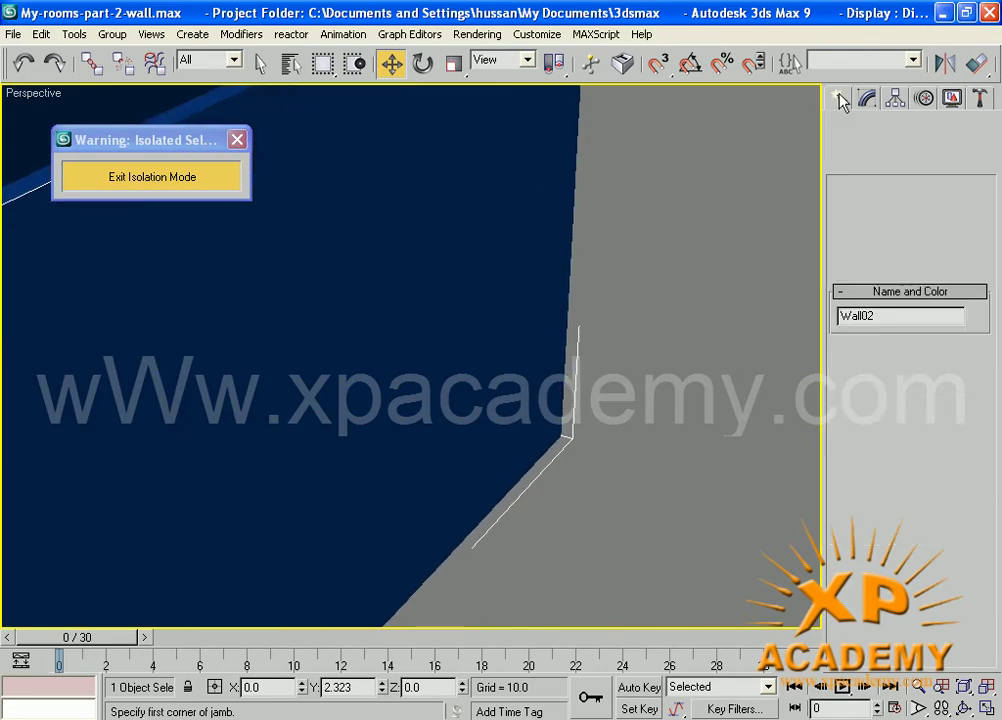
{"action": "middle_click_drag", "start_coordinate": [554, 330], "coordinate": [561, 333]}
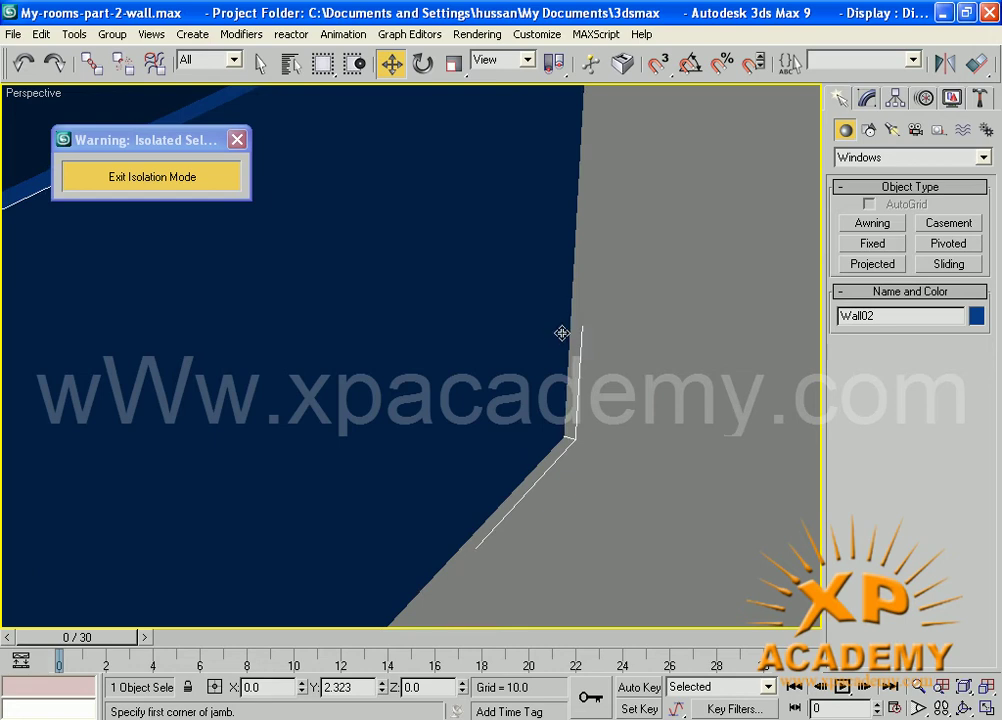
{"action": "right_click", "coordinate": [587, 391]}
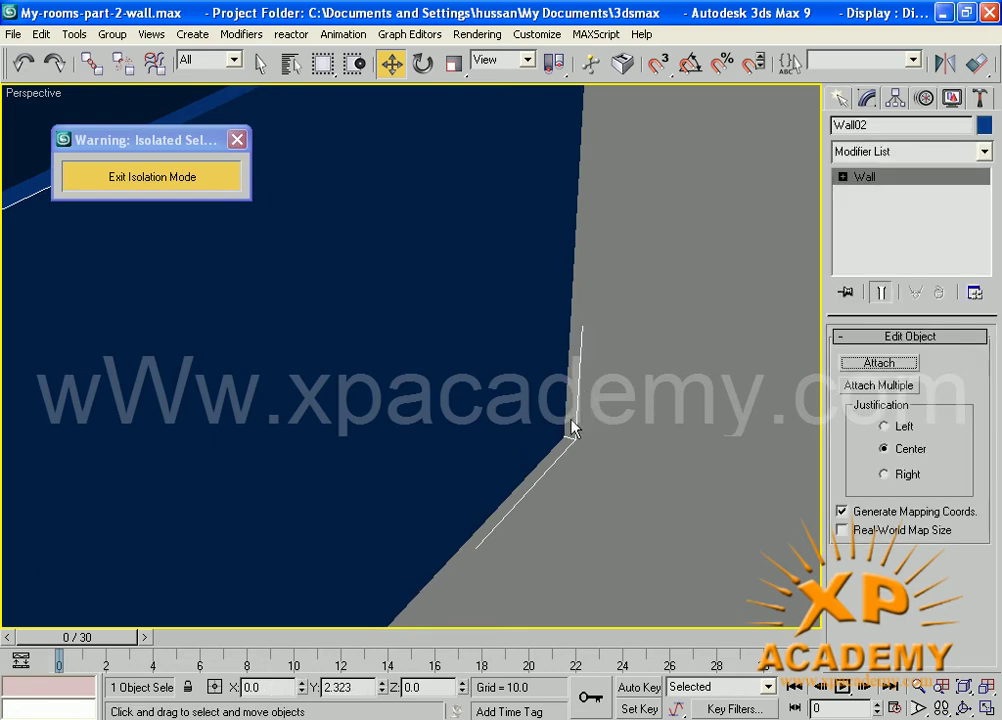
{"action": "middle_click_drag", "start_coordinate": [566, 420], "coordinate": [568, 417]}
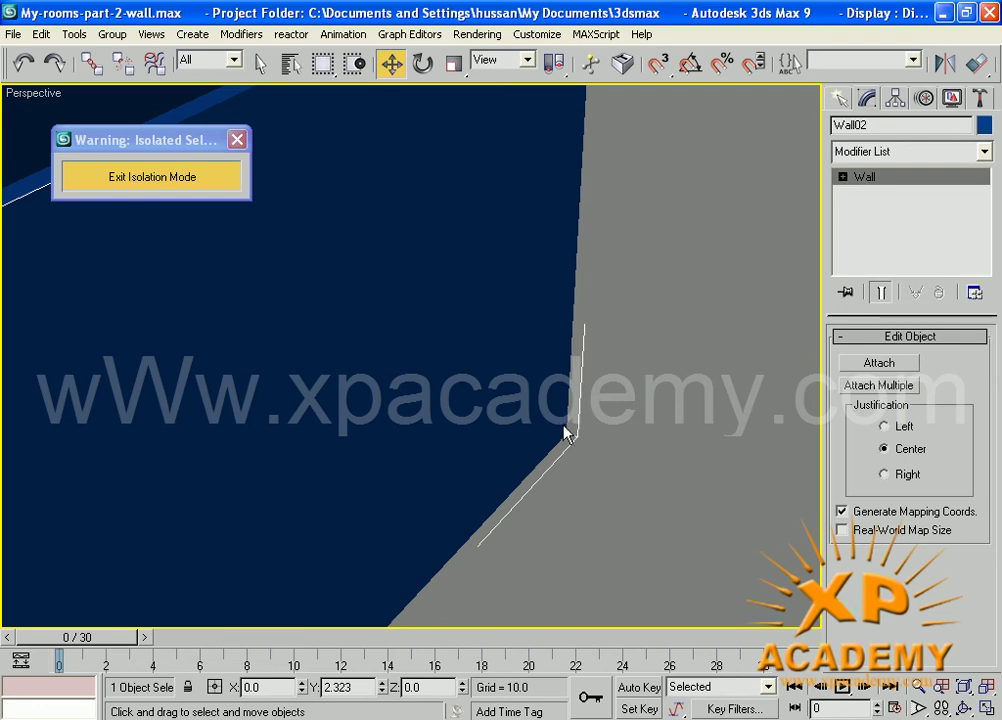
{"action": "key", "text": "F3"}
{"action": "middle_click_drag", "start_coordinate": [567, 455], "coordinate": [596, 430]}
{"action": "scroll", "coordinate": [543, 469], "scroll_direction": "down", "scroll_amount": 3}
{"action": "middle_click_drag", "start_coordinate": [543, 469], "coordinate": [573, 459]}
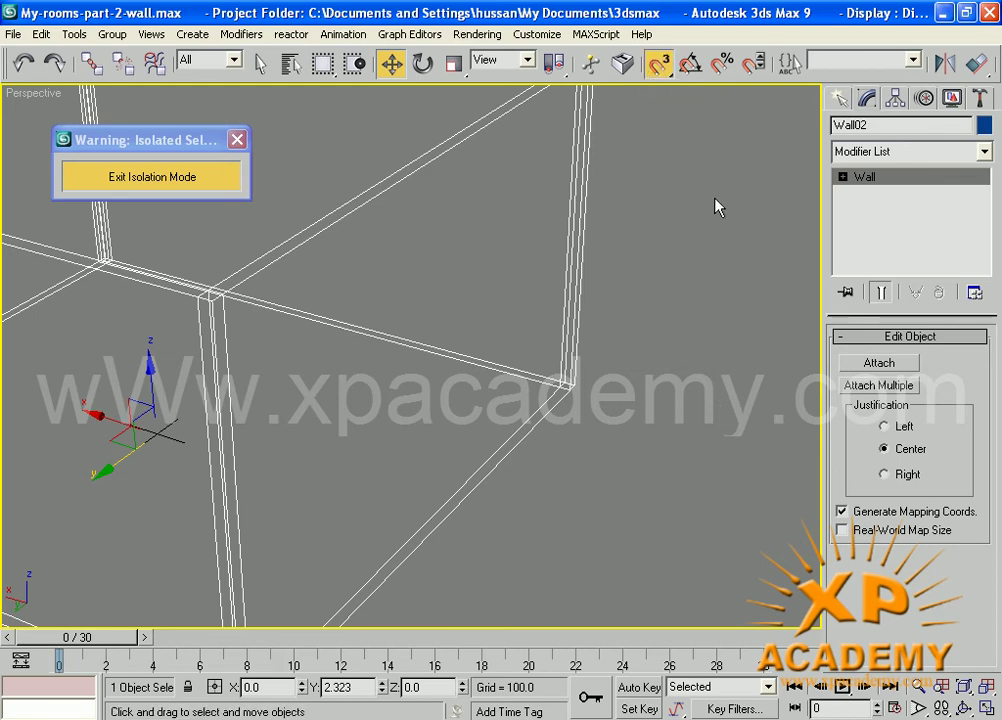
{"action": "right_click", "coordinate": [660, 65]}
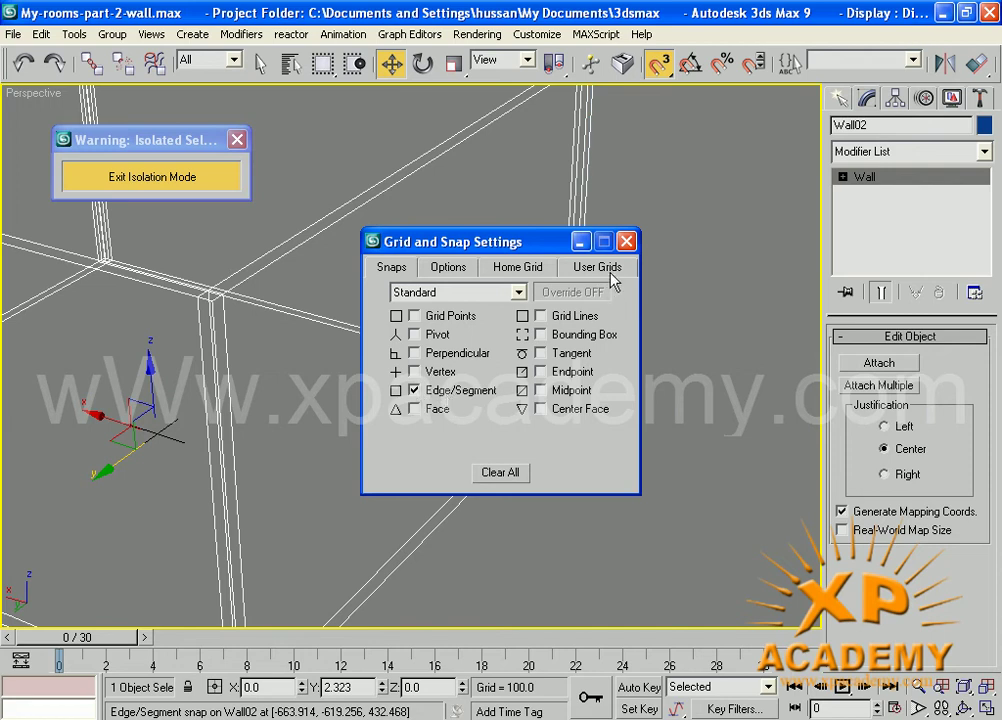
{"action": "left_click", "coordinate": [626, 241]}
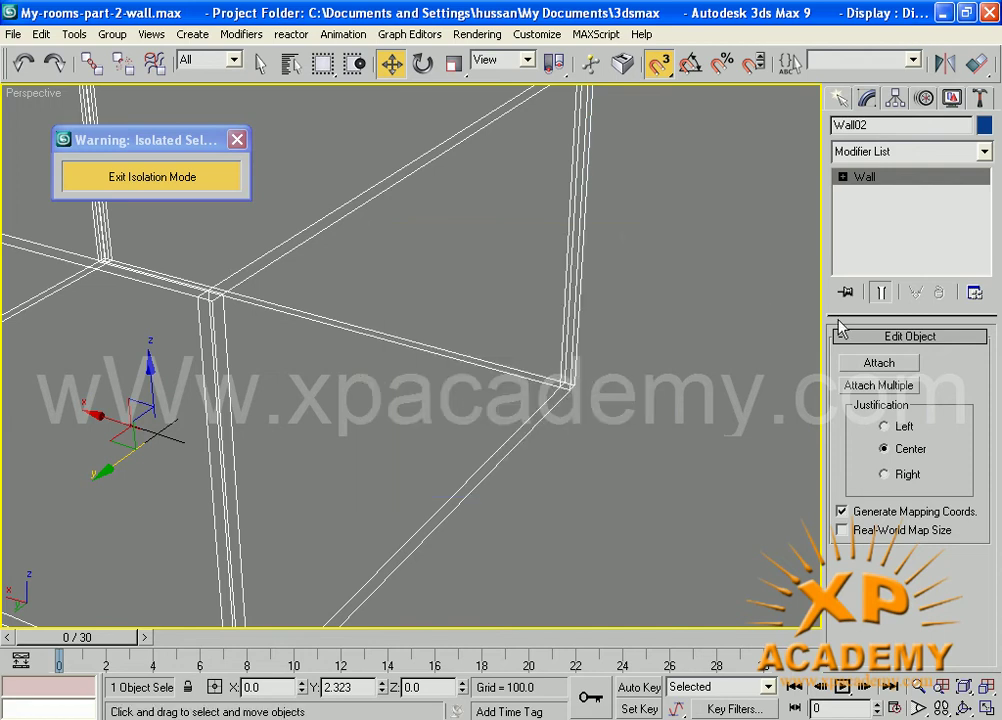
Draw a pivot door along the wall's base near the corner, about 320 wide, 24 deep and 501 high
{"action": "left_click", "coordinate": [840, 100]}
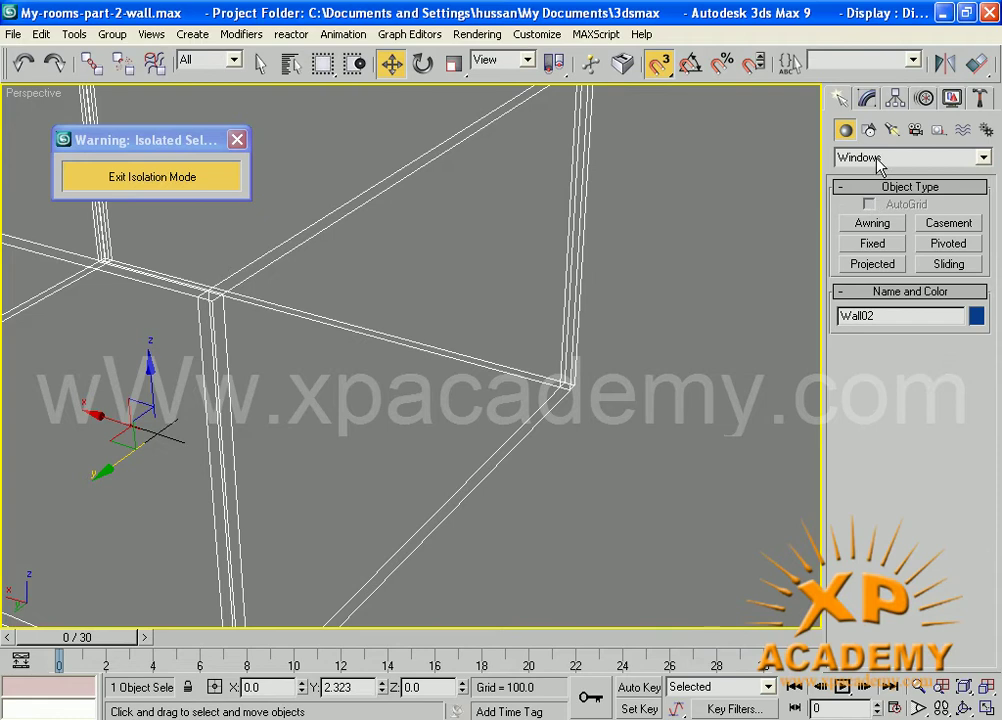
{"action": "left_click", "coordinate": [878, 160]}
{"action": "left_click", "coordinate": [866, 249]}
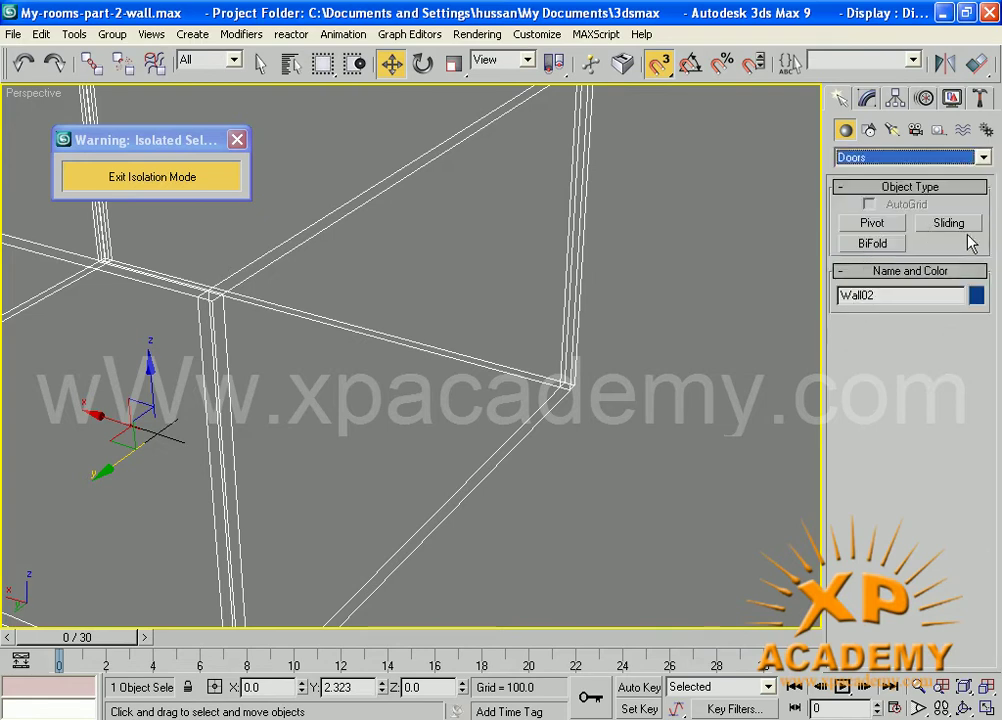
{"action": "left_click", "coordinate": [870, 224]}
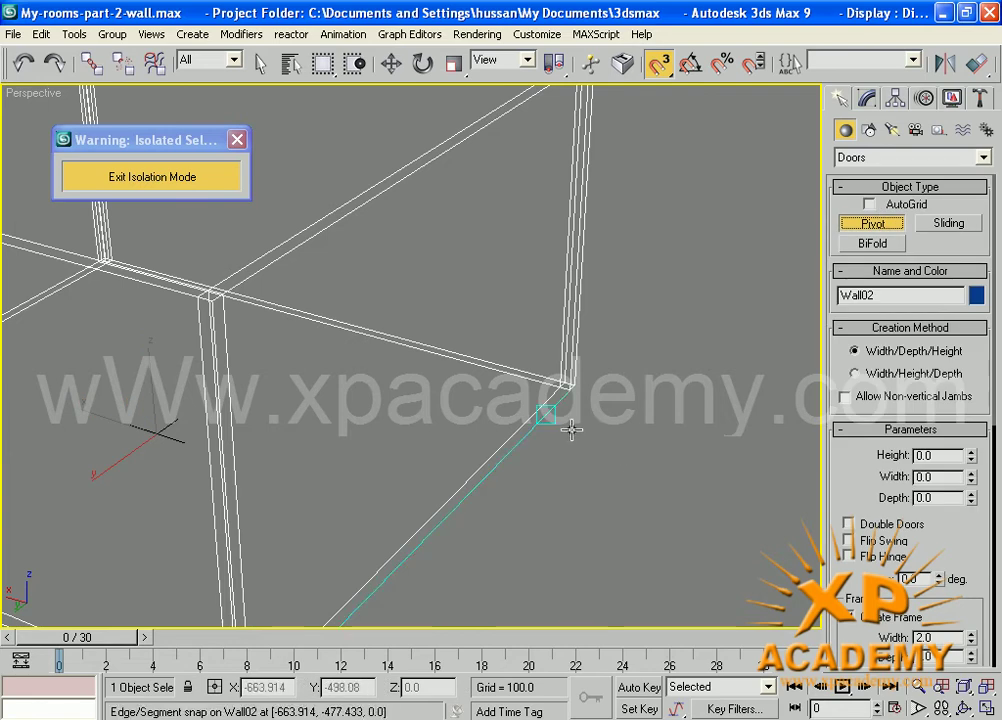
{"action": "left_click_drag", "start_coordinate": [557, 403], "coordinate": [486, 473]}
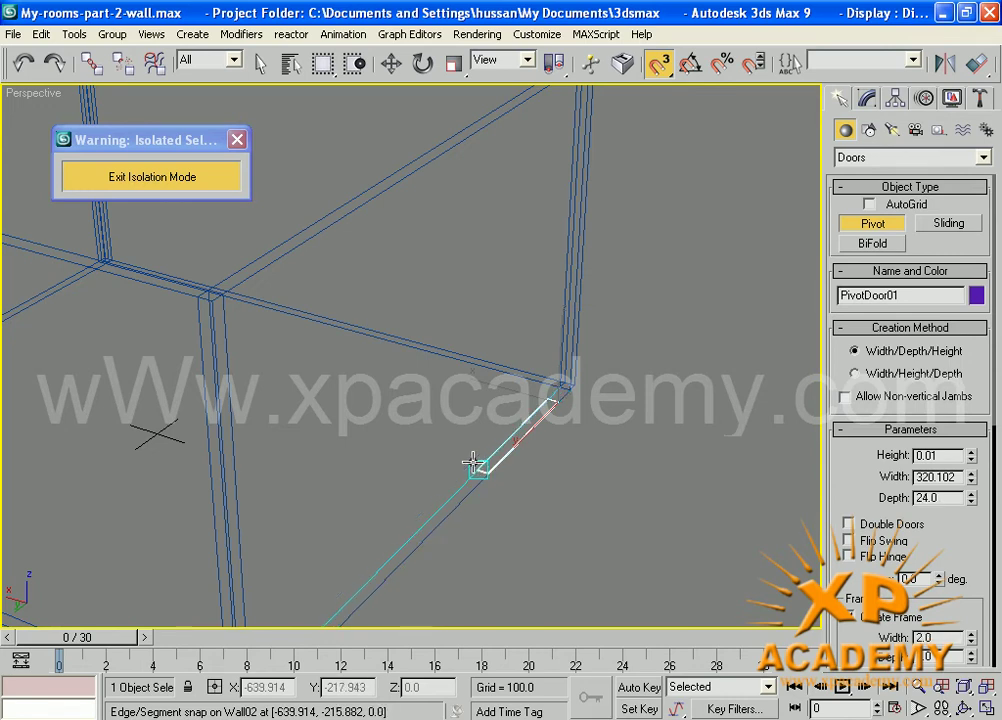
{"action": "left_click", "coordinate": [474, 462]}
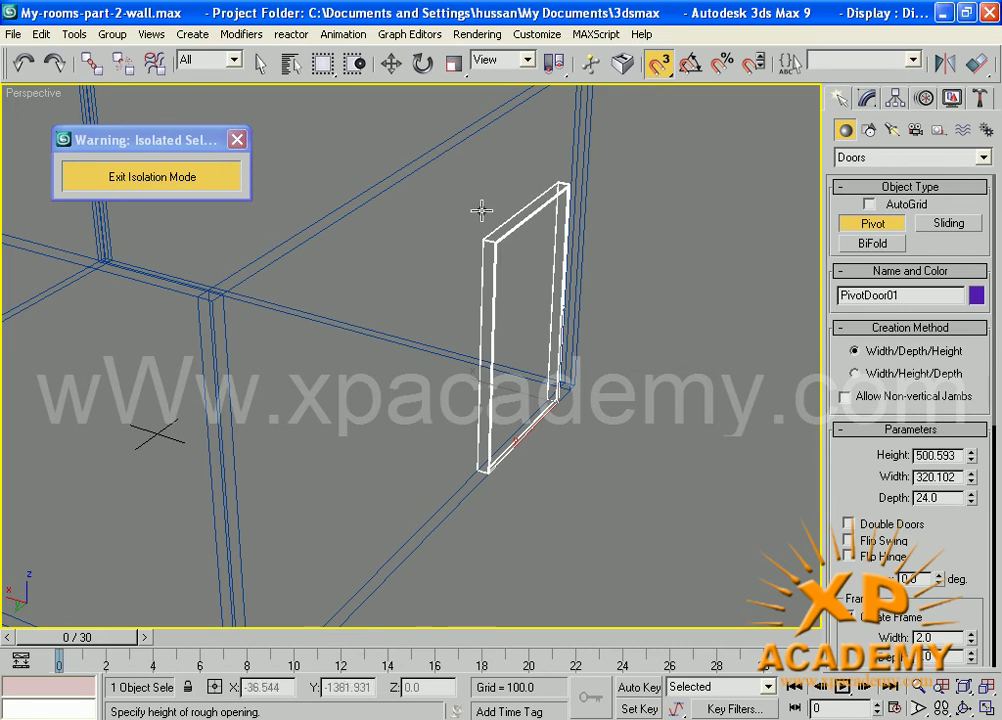
{"action": "left_click", "coordinate": [481, 211]}
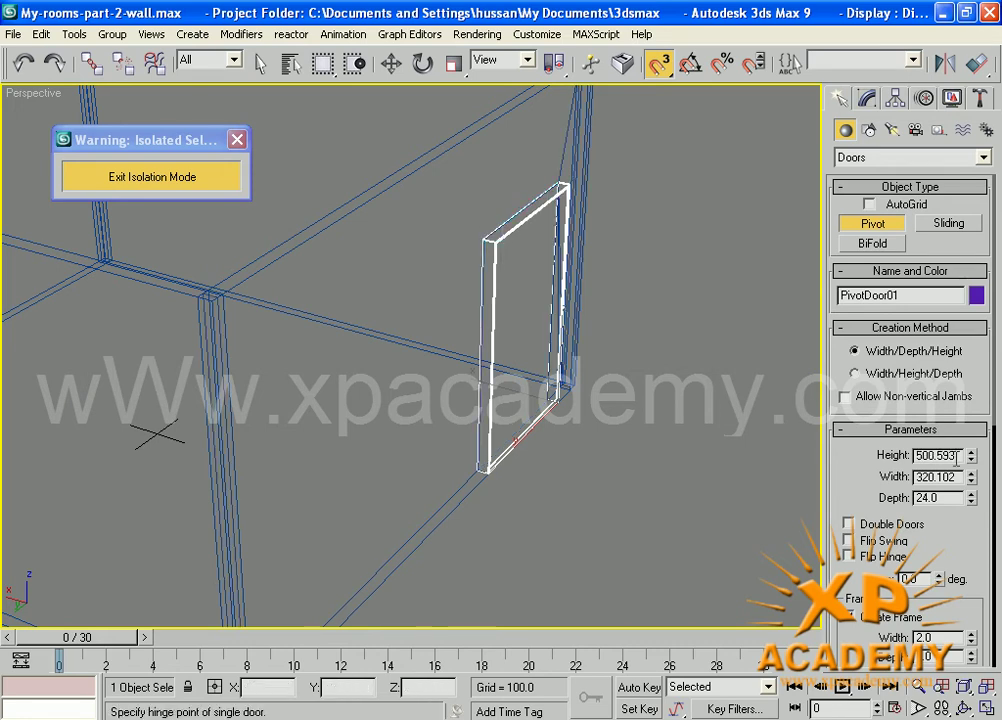
Set the pivot door's height to 500 and return the viewport to shaded display
{"action": "left_click_drag", "start_coordinate": [957, 455], "coordinate": [871, 450]}
{"action": "type", "text": "500"}
{"action": "key", "text": "Return"}
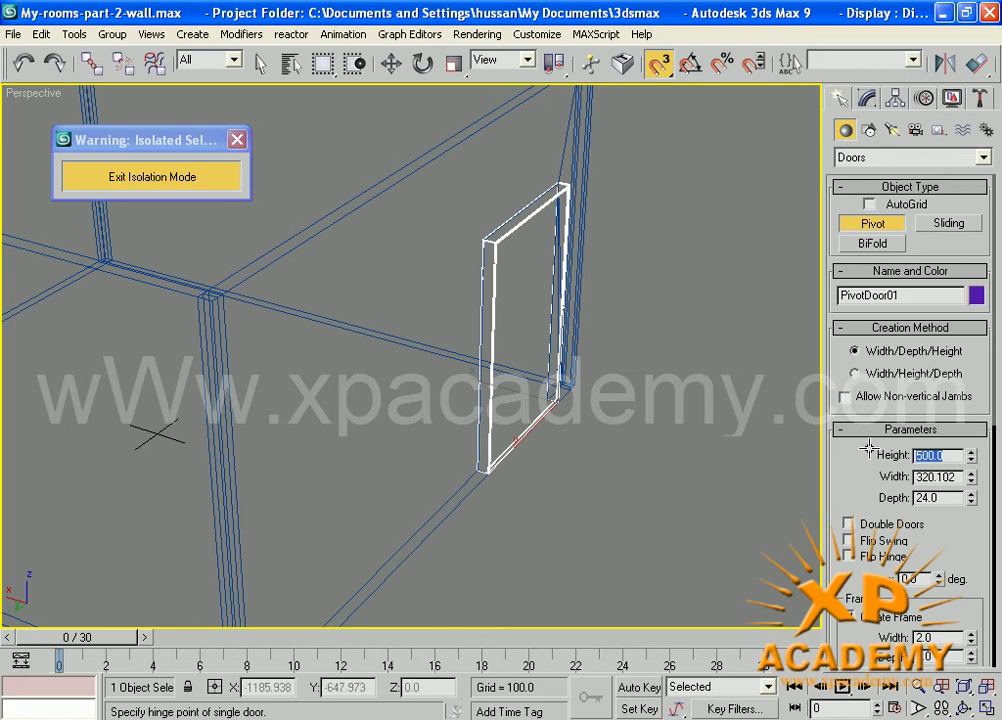
{"action": "middle_click_drag", "start_coordinate": [669, 467], "coordinate": [661, 480]}
{"action": "scroll", "coordinate": [537, 444], "scroll_direction": "up", "scroll_amount": 2}
{"action": "middle_click_drag", "start_coordinate": [540, 447], "coordinate": [557, 459]}
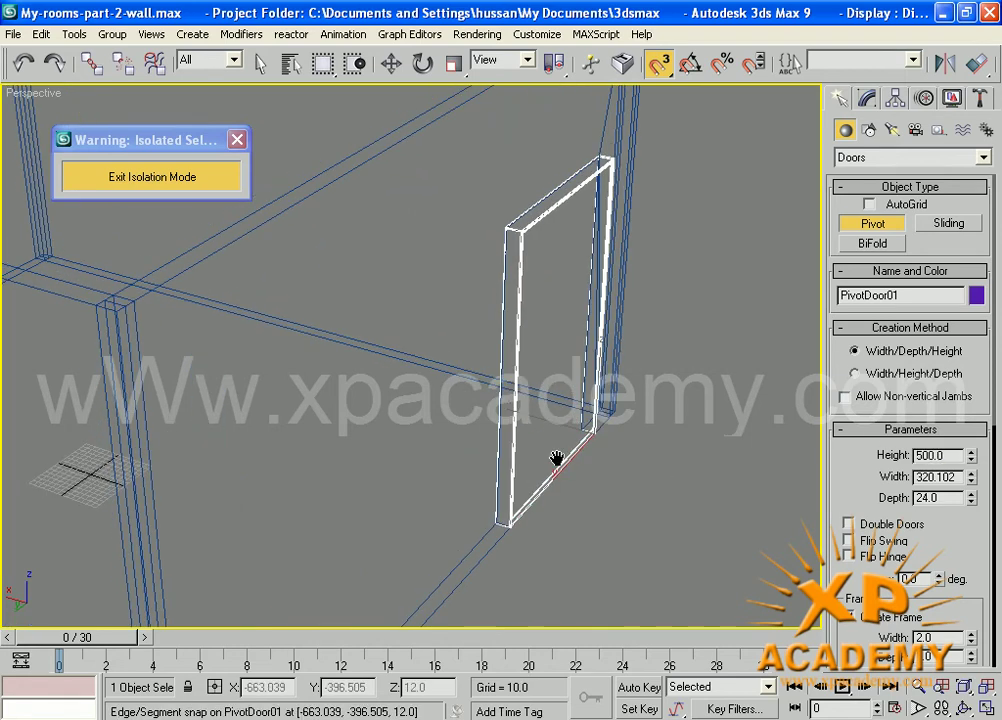
{"action": "key", "text": "F3"}
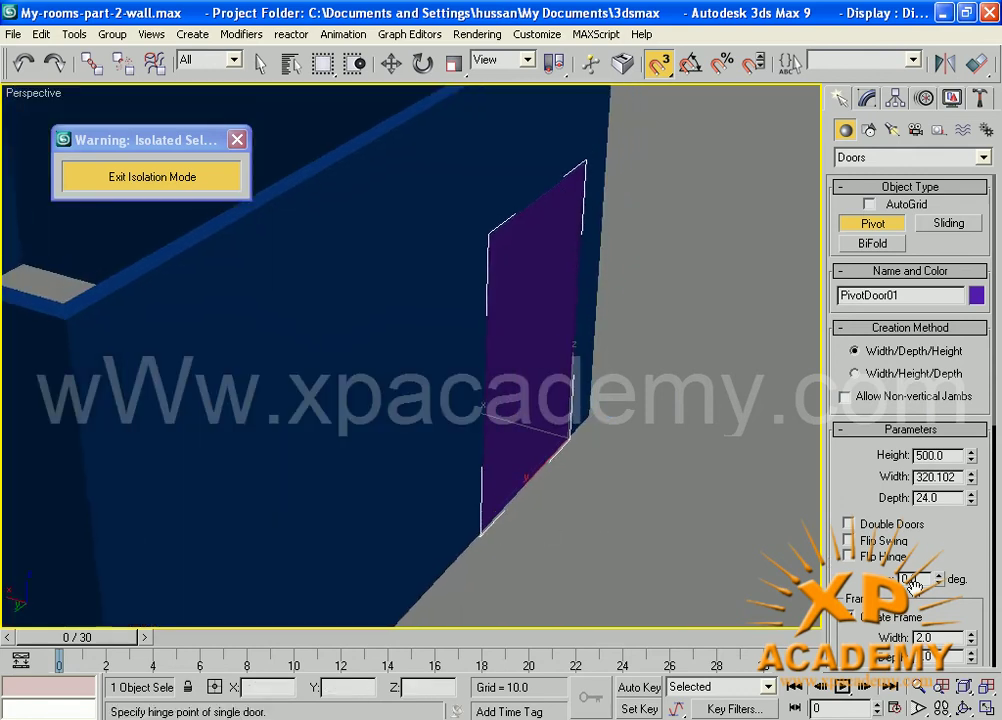
Open the pivot door by 44.5 degrees and flip its swing so the leaf opens into the room
{"action": "left_click_drag", "start_coordinate": [945, 580], "coordinate": [940, 500]}
{"action": "left_click", "coordinate": [849, 556]}
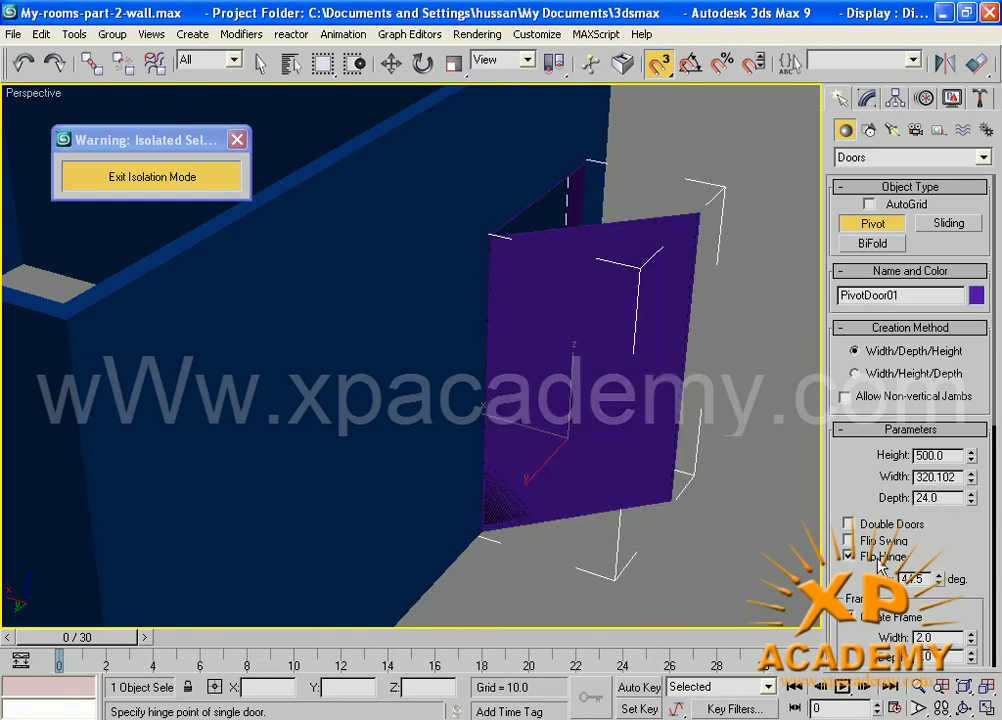
{"action": "left_click", "coordinate": [878, 559]}
{"action": "left_click", "coordinate": [877, 542]}
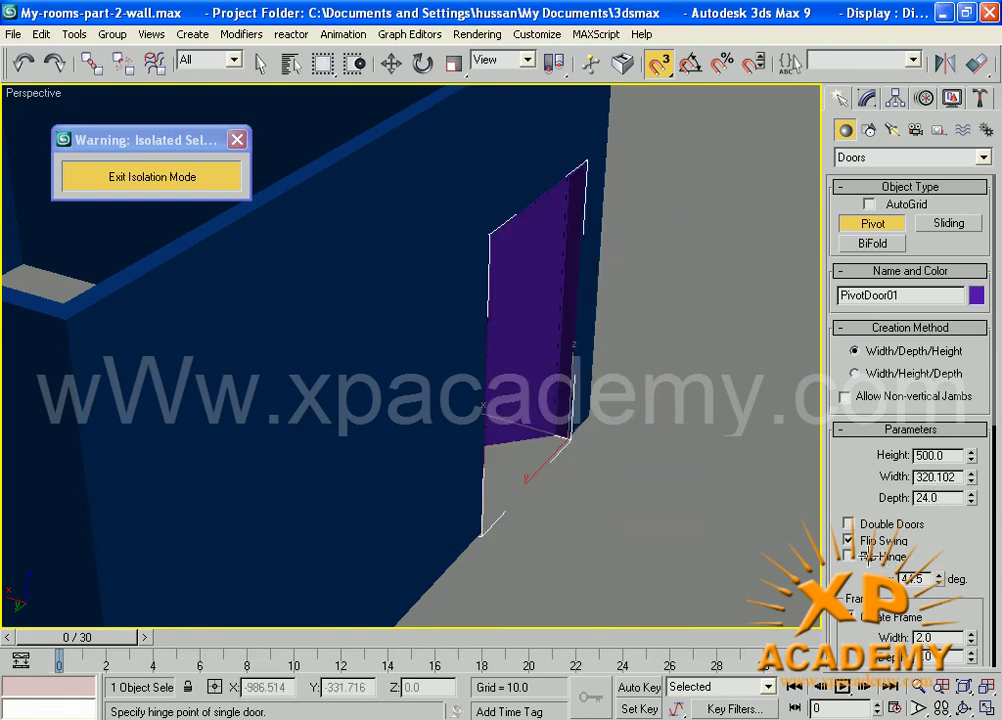
{"action": "mouse_move", "coordinate": [626, 503]}
{"action": "middle_mouse_down", "text": "alt"}
{"action": "mouse_move", "coordinate": [654, 512]}
{"action": "mouse_move", "coordinate": [635, 508]}
{"action": "middle_mouse_up", "text": "alt"}
{"action": "middle_click_drag", "start_coordinate": [550, 433], "coordinate": [640, 532], "text": "alt"}
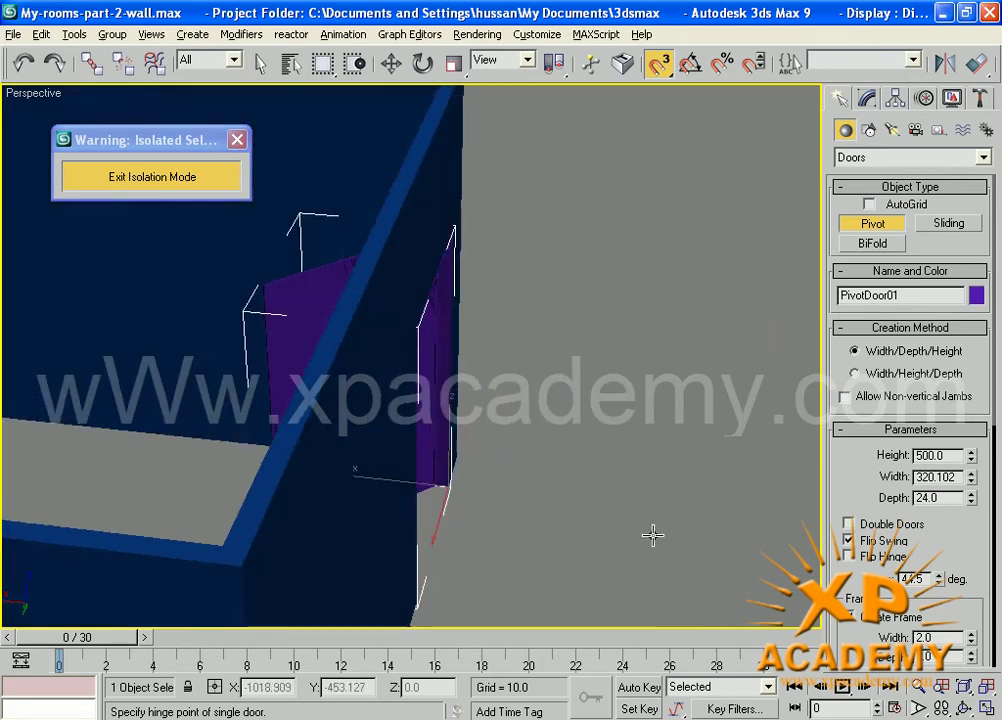
{"action": "middle_click_drag", "start_coordinate": [388, 445], "coordinate": [651, 437]}
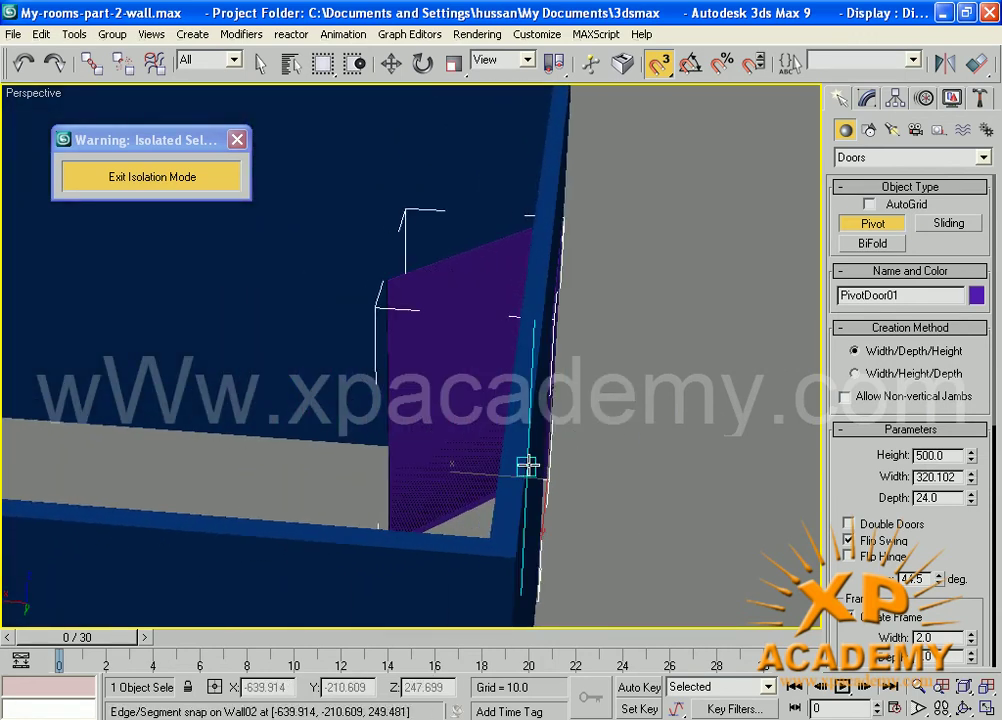
{"action": "scroll", "coordinate": [510, 470], "scroll_direction": "down", "scroll_amount": 2}
{"action": "scroll", "coordinate": [508, 470], "scroll_direction": "down", "scroll_amount": 2}
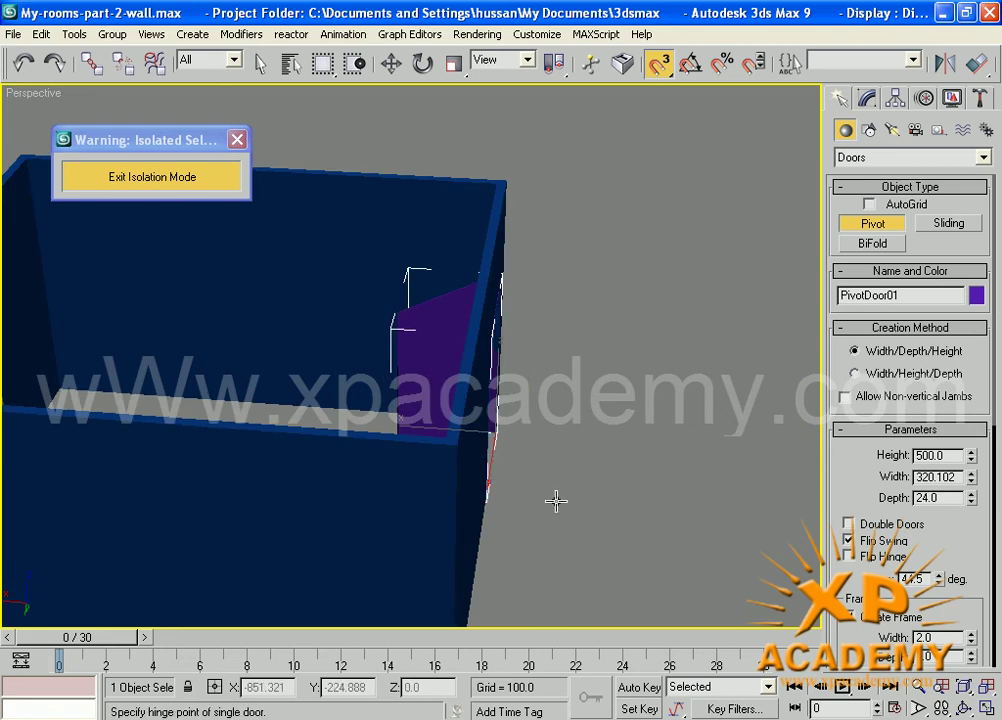
{"action": "middle_click_drag", "start_coordinate": [588, 443], "coordinate": [569, 484], "text": "alt"}
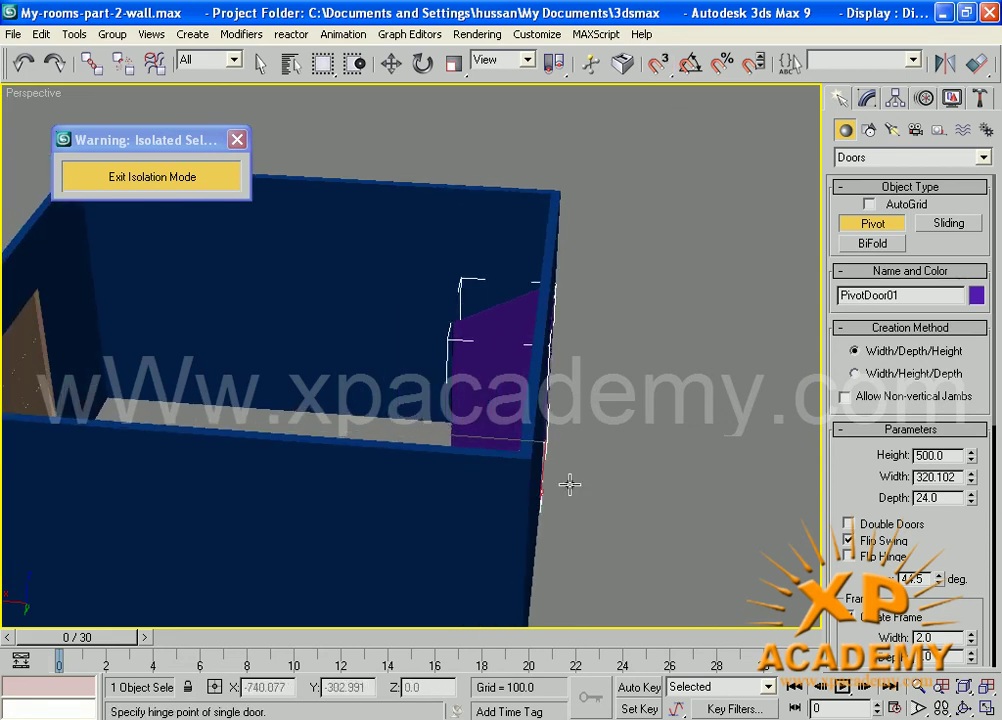
Exit isolation mode to bring back the furniture, and set the door's opening angle to 90 degrees
{"action": "left_click", "coordinate": [188, 178]}
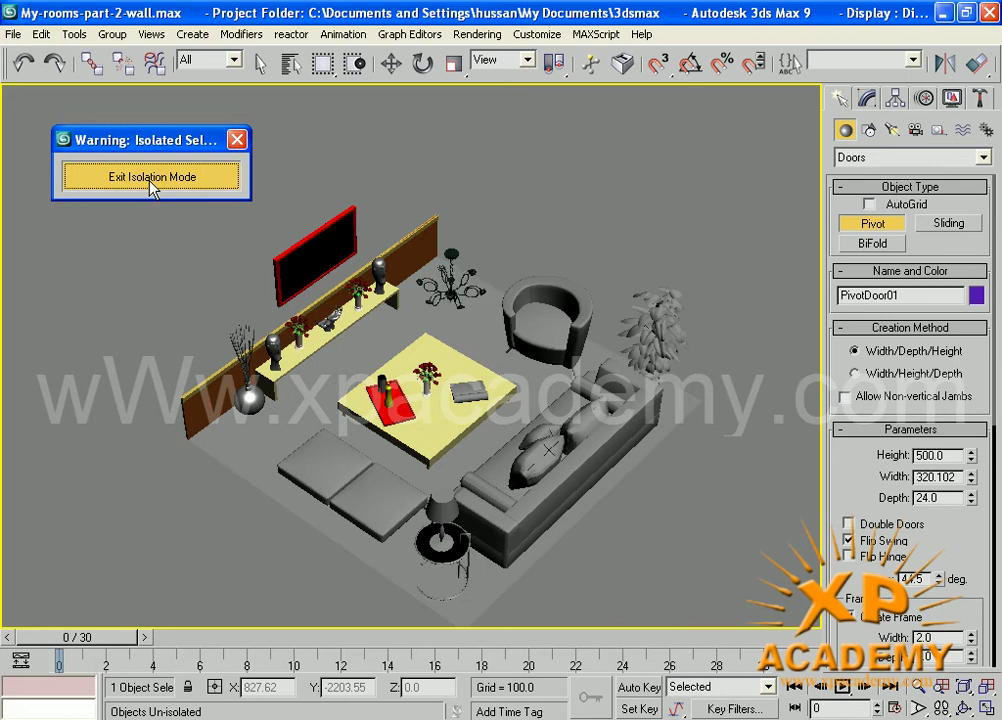
{"action": "left_click", "coordinate": [152, 178]}
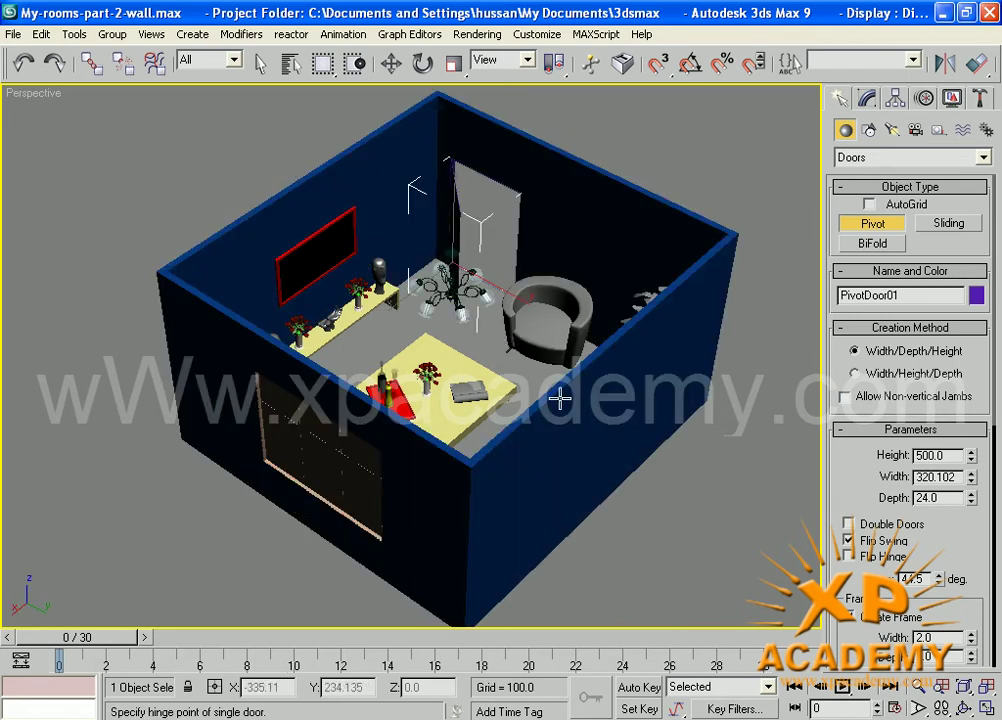
{"action": "middle_click_drag", "start_coordinate": [553, 391], "coordinate": [465, 378], "text": "alt"}
{"action": "scroll", "coordinate": [594, 332], "scroll_direction": "up", "scroll_amount": 3}
{"action": "middle_click_drag", "start_coordinate": [546, 350], "coordinate": [412, 412]}
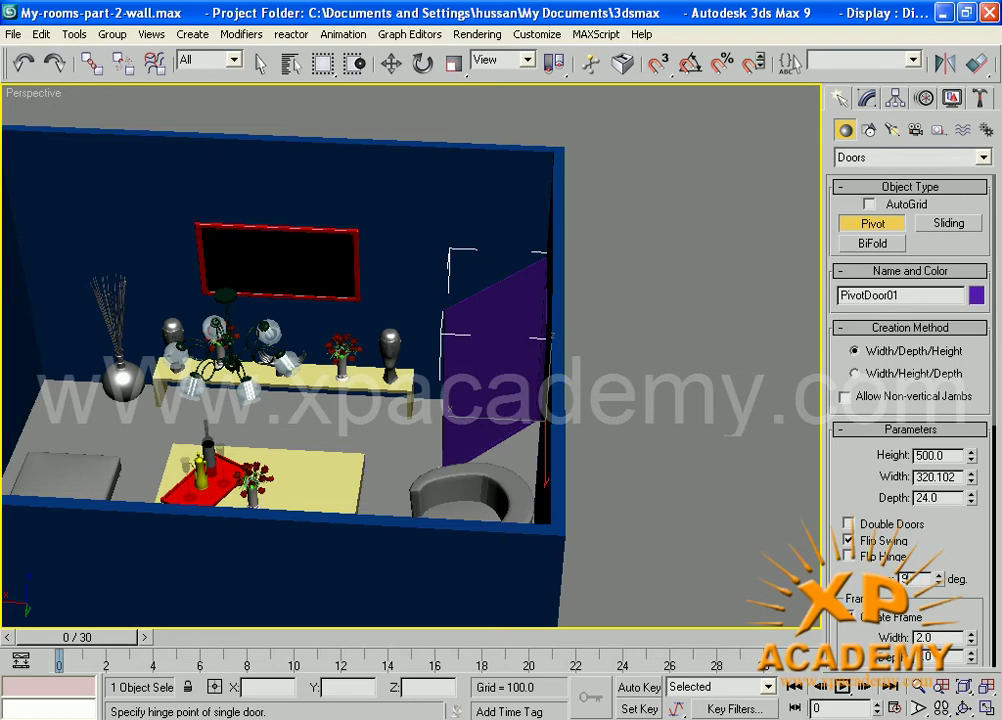
{"action": "key", "text": "Return"}
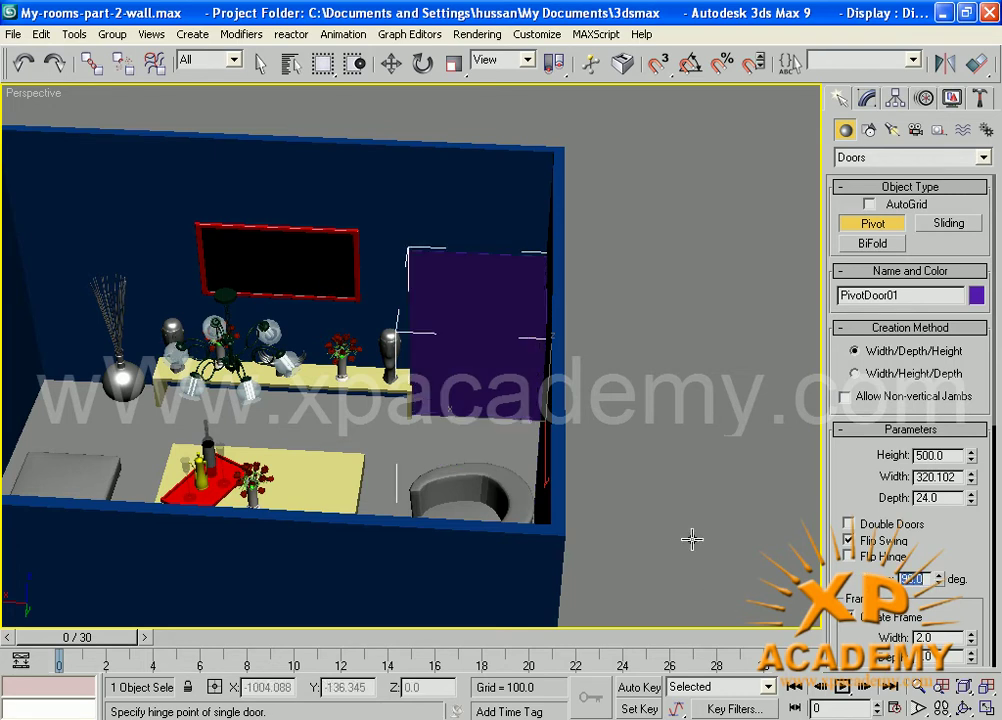
Narrow the pivot door to a width of about 234 so its open leaf clears the shelf
{"action": "middle_click_drag", "start_coordinate": [412, 410], "coordinate": [424, 423]}
{"action": "scroll", "coordinate": [424, 423], "scroll_direction": "up", "scroll_amount": 5}
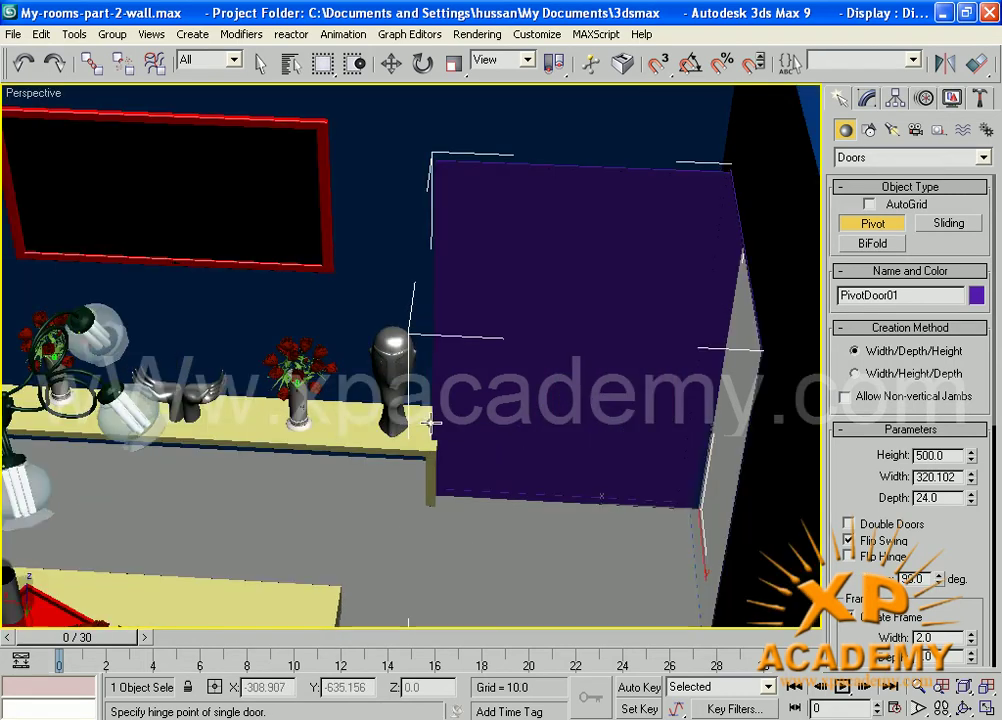
{"action": "middle_click_drag", "start_coordinate": [467, 483], "coordinate": [428, 391]}
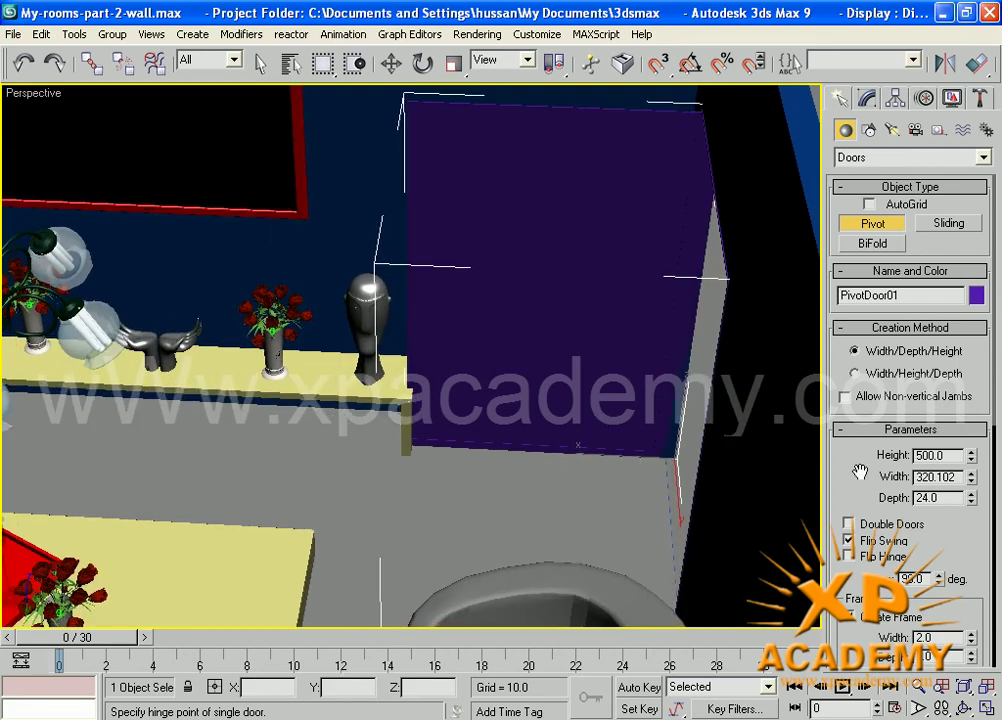
{"action": "left_click", "coordinate": [971, 481]}
{"action": "left_click_drag", "start_coordinate": [972, 492], "coordinate": [972, 508]}
{"action": "middle_click_drag", "start_coordinate": [704, 490], "coordinate": [765, 468], "text": "alt"}
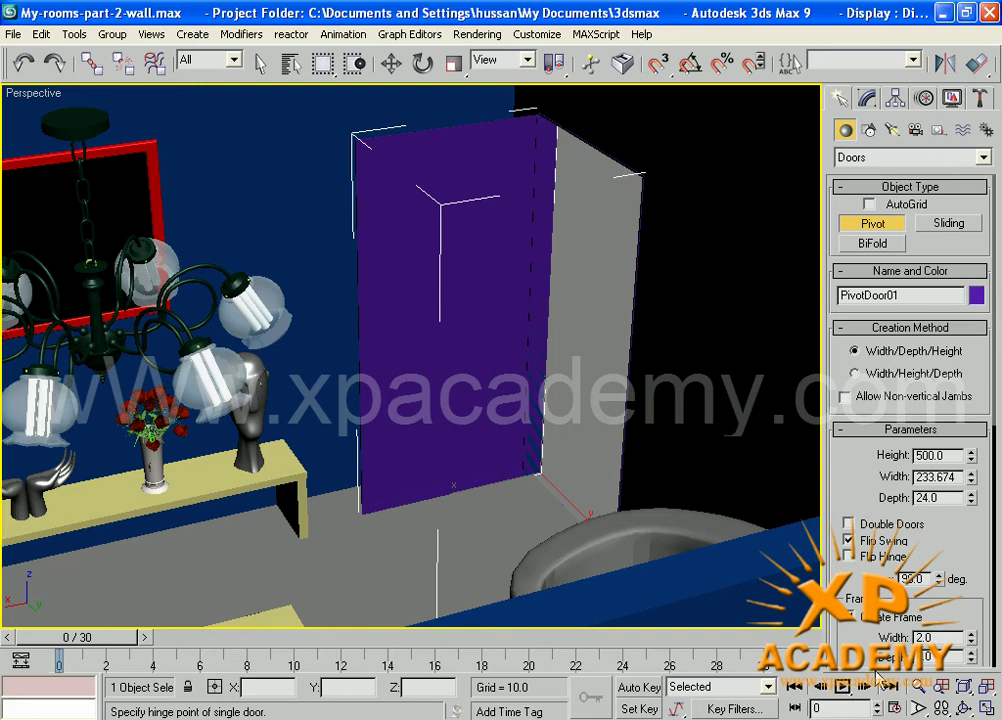
{"action": "scroll", "coordinate": [876, 497], "scroll_direction": "down", "scroll_amount": 5}
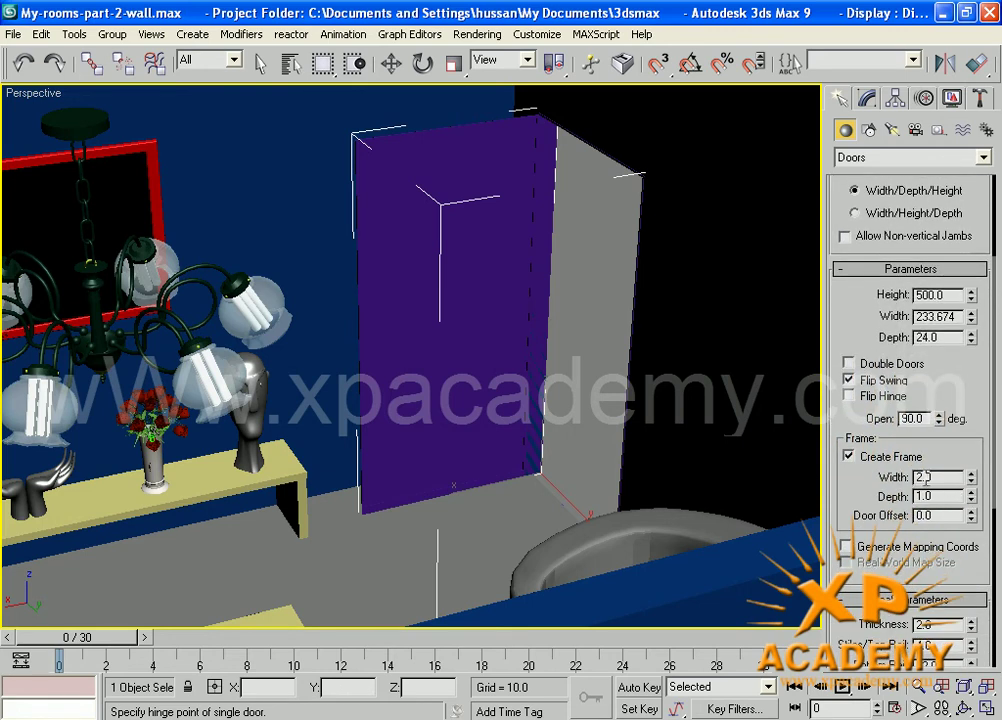
{"action": "left_click_drag", "start_coordinate": [972, 482], "coordinate": [970, 431]}
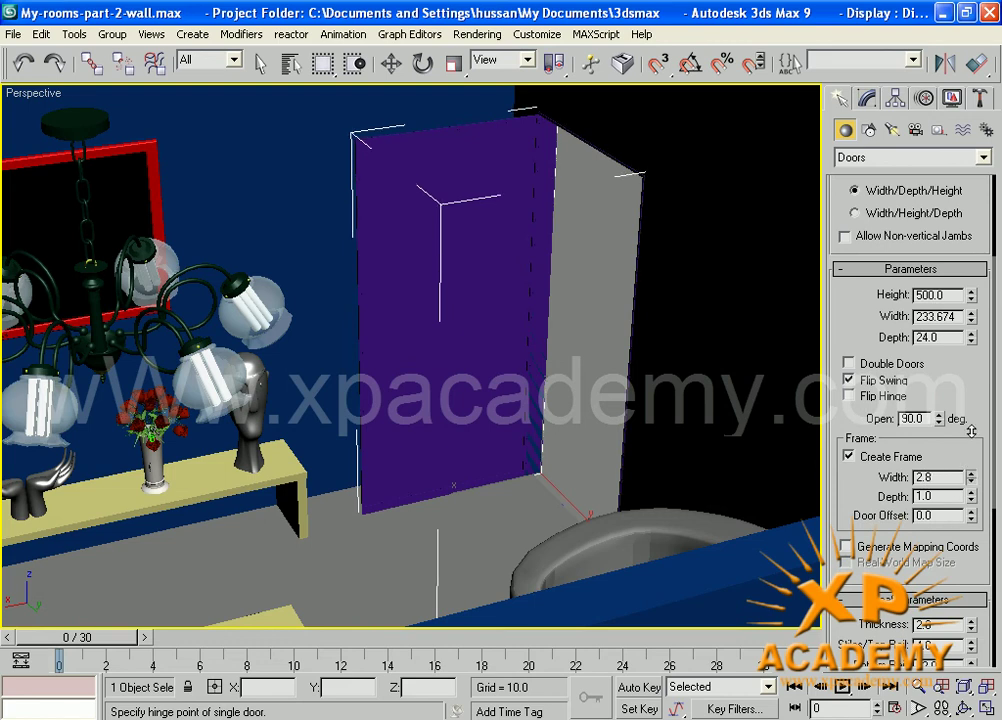
{"action": "mouse_move", "coordinate": [966, 366]}
{"action": "left_mouse_down"}
{"action": "mouse_move", "coordinate": [960, 211]}
{"action": "mouse_move", "coordinate": [963, 384]}
{"action": "left_mouse_up"}
{"action": "right_click", "coordinate": [963, 385]}
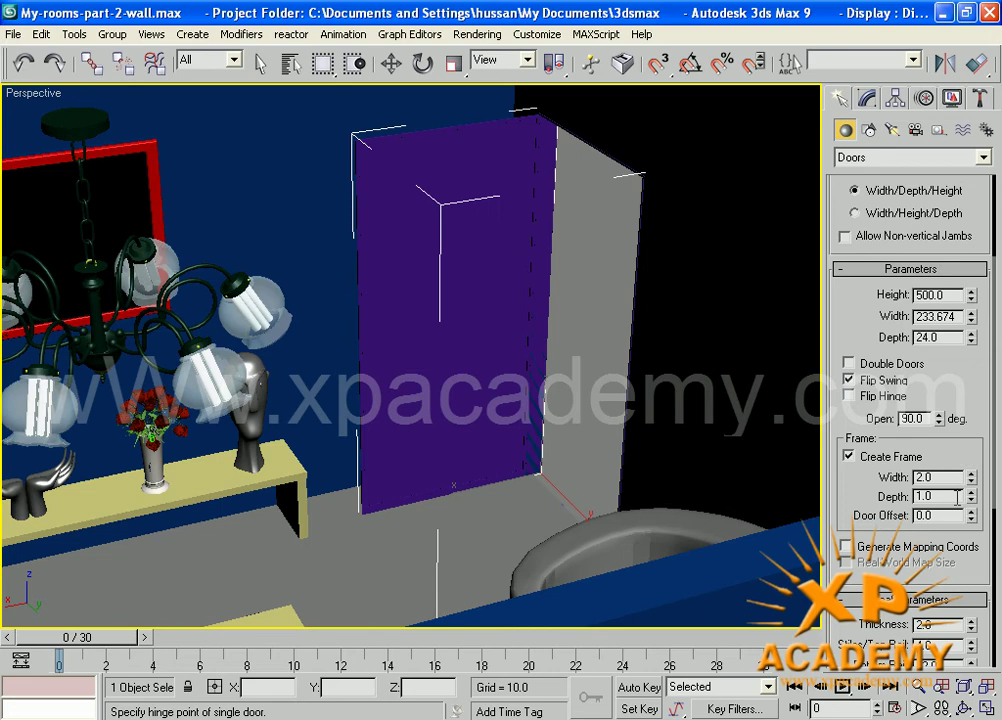
Set the door frame's depth to about 3.7 and its width to 15
{"action": "left_click_drag", "start_coordinate": [973, 466], "coordinate": [953, 62]}
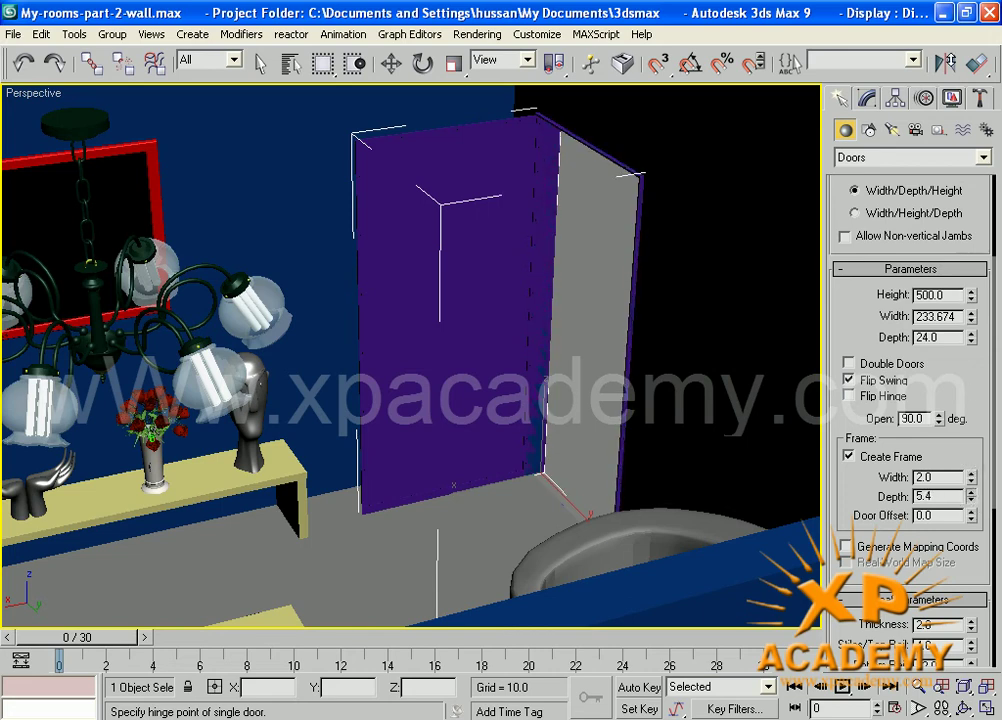
{"action": "middle_click_drag", "start_coordinate": [470, 427], "coordinate": [200, 451], "text": "alt"}
{"action": "middle_click_drag", "start_coordinate": [570, 472], "coordinate": [550, 421], "text": "alt"}
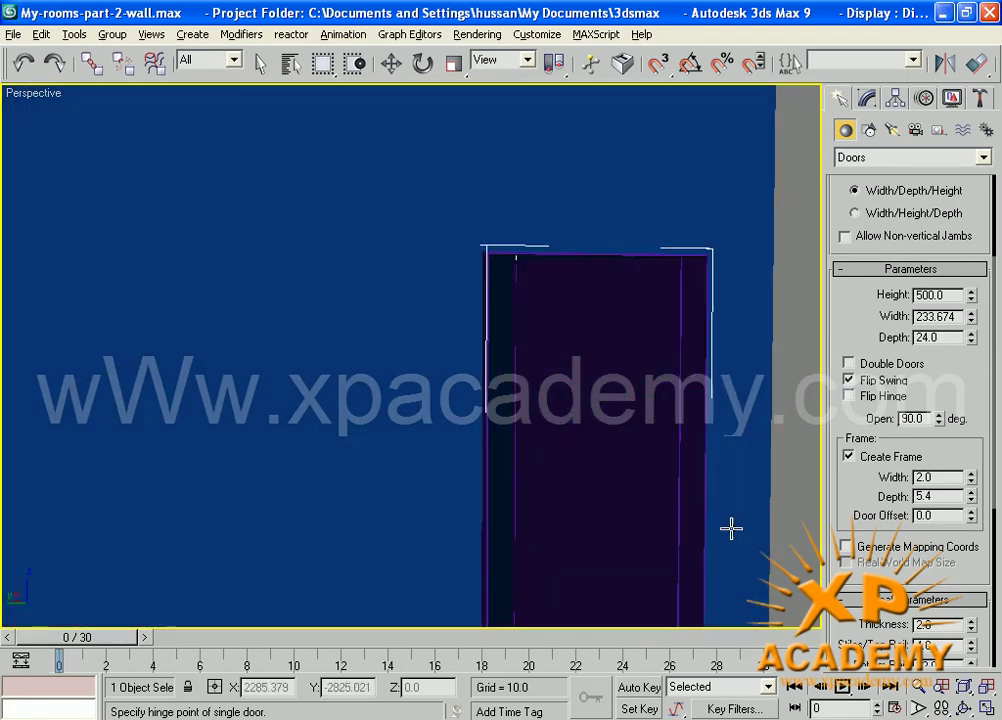
{"action": "left_click_drag", "start_coordinate": [974, 500], "coordinate": [972, 550]}
{"action": "left_click_drag", "start_coordinate": [974, 477], "coordinate": [861, 402]}
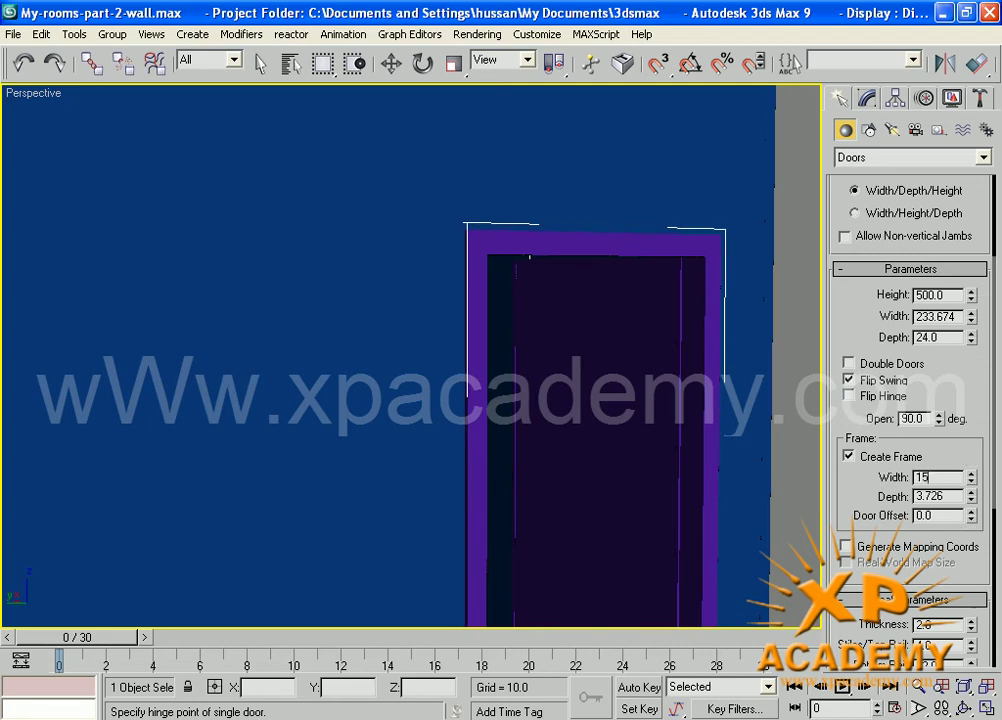
{"action": "key", "text": "Return"}
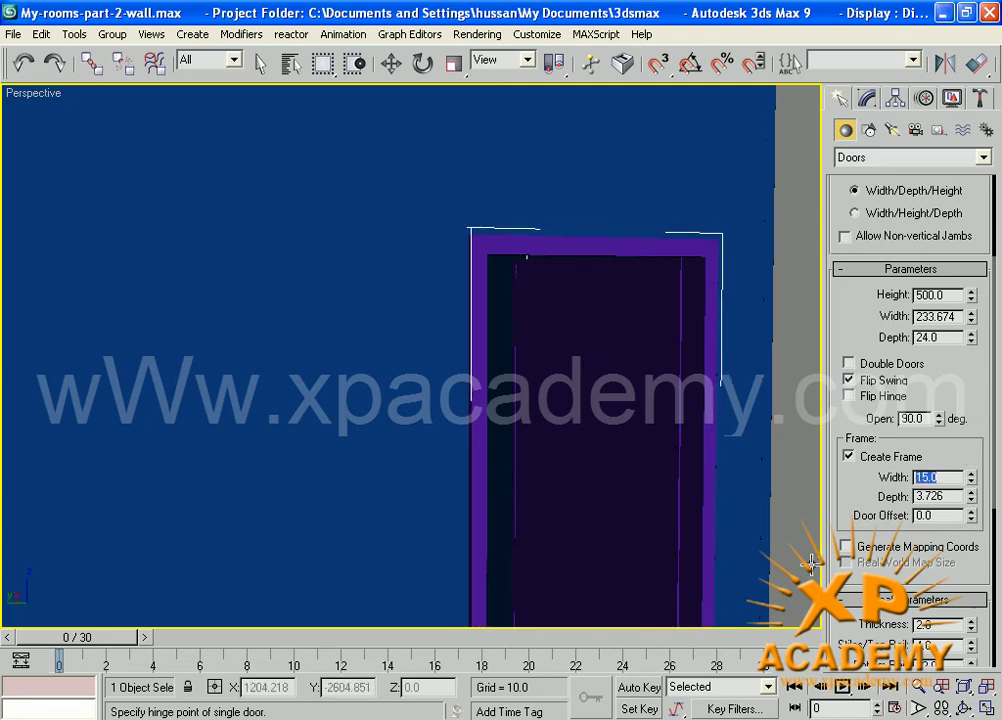
Divide the door leaf into 3 horizontal and 3 vertical panels
{"action": "middle_click_drag", "start_coordinate": [590, 434], "coordinate": [723, 493], "text": "alt"}
{"action": "middle_click_drag", "start_coordinate": [510, 298], "coordinate": [563, 368]}
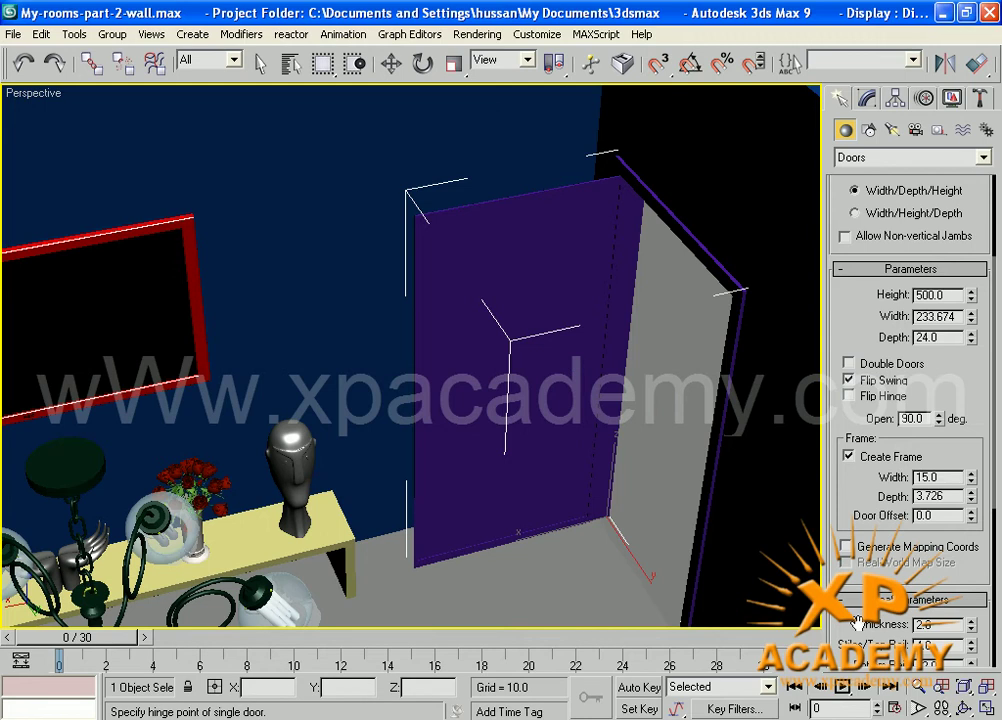
{"action": "left_click_drag", "start_coordinate": [843, 628], "coordinate": [838, 380]}
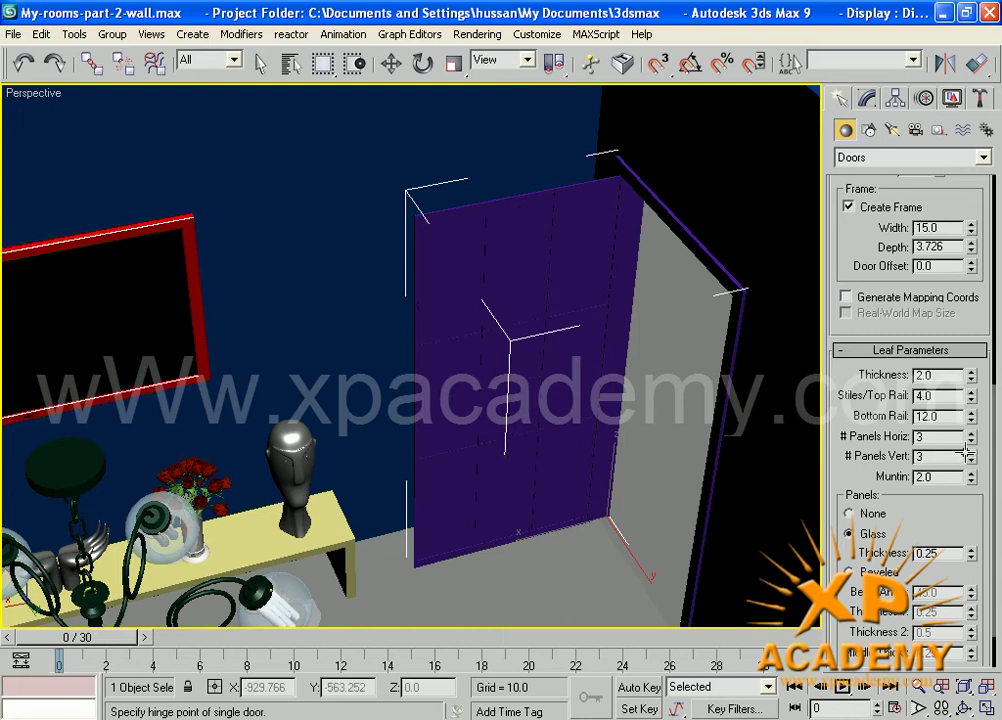
Create a standard box over the whole room footprint in the top view, about 1303 long, 1374 wide and 16 high
{"action": "middle_click_drag", "start_coordinate": [464, 486], "coordinate": [584, 394]}
{"action": "scroll", "coordinate": [546, 522], "scroll_direction": "down", "scroll_amount": 3}
{"action": "scroll", "coordinate": [570, 442], "scroll_direction": "down", "scroll_amount": 3}
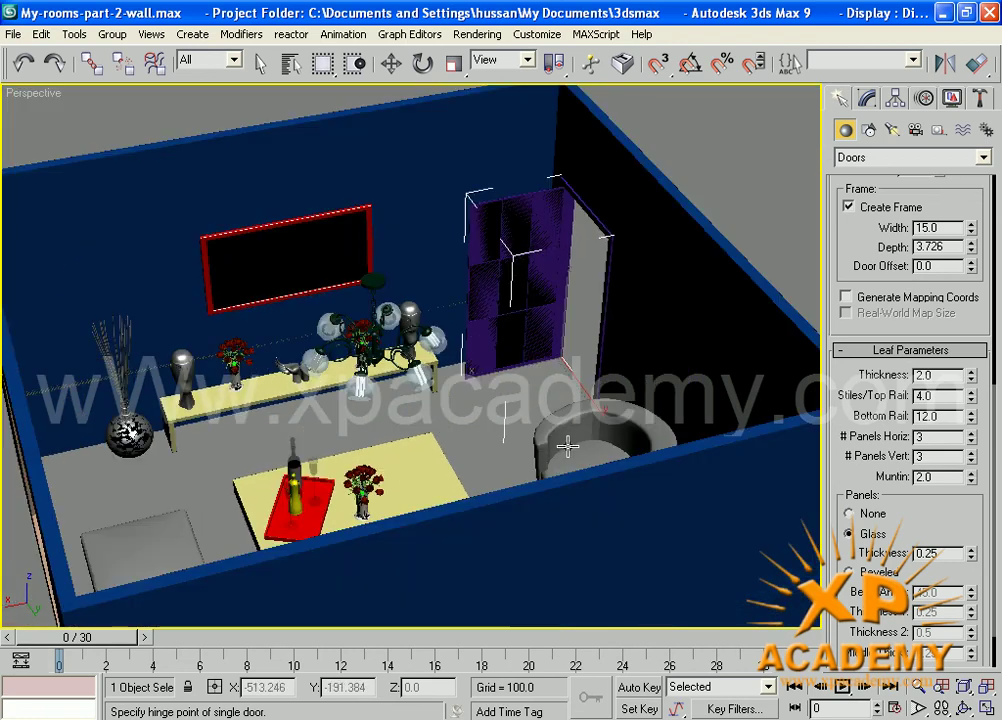
{"action": "scroll", "coordinate": [520, 494], "scroll_direction": "down", "scroll_amount": 3}
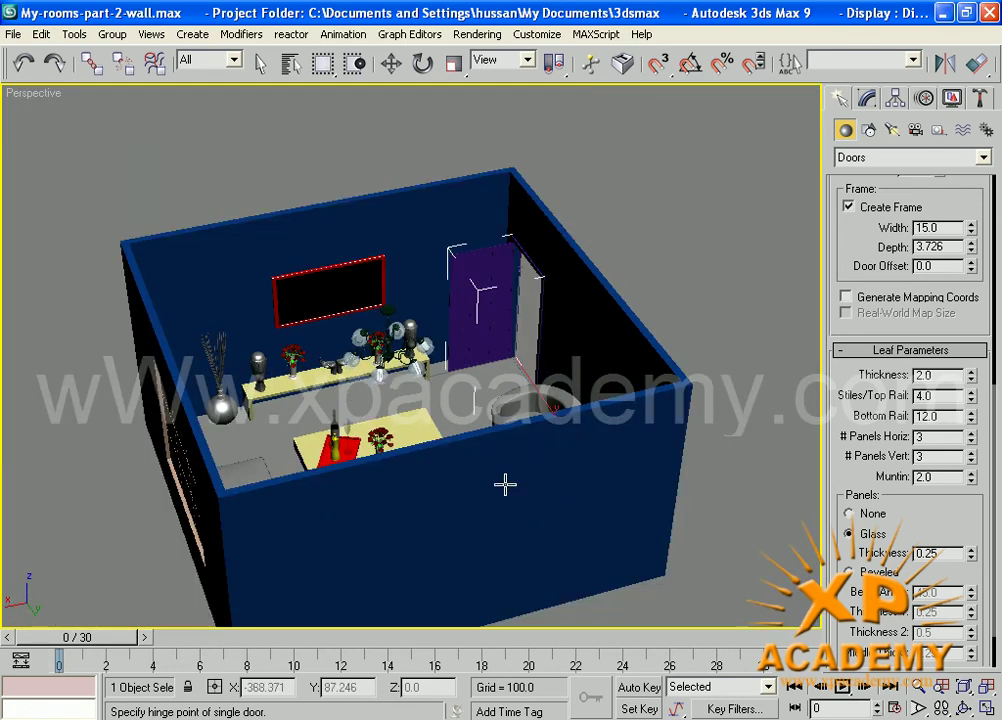
{"action": "scroll", "coordinate": [438, 528], "scroll_direction": "down", "scroll_amount": 6}
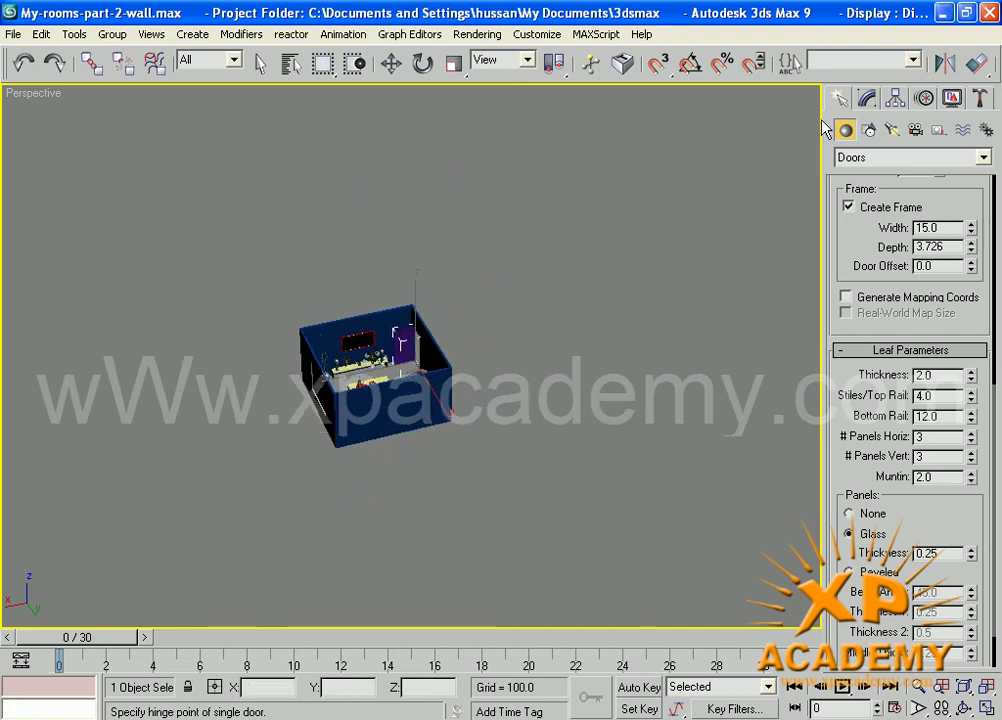
{"action": "left_click", "coordinate": [845, 157]}
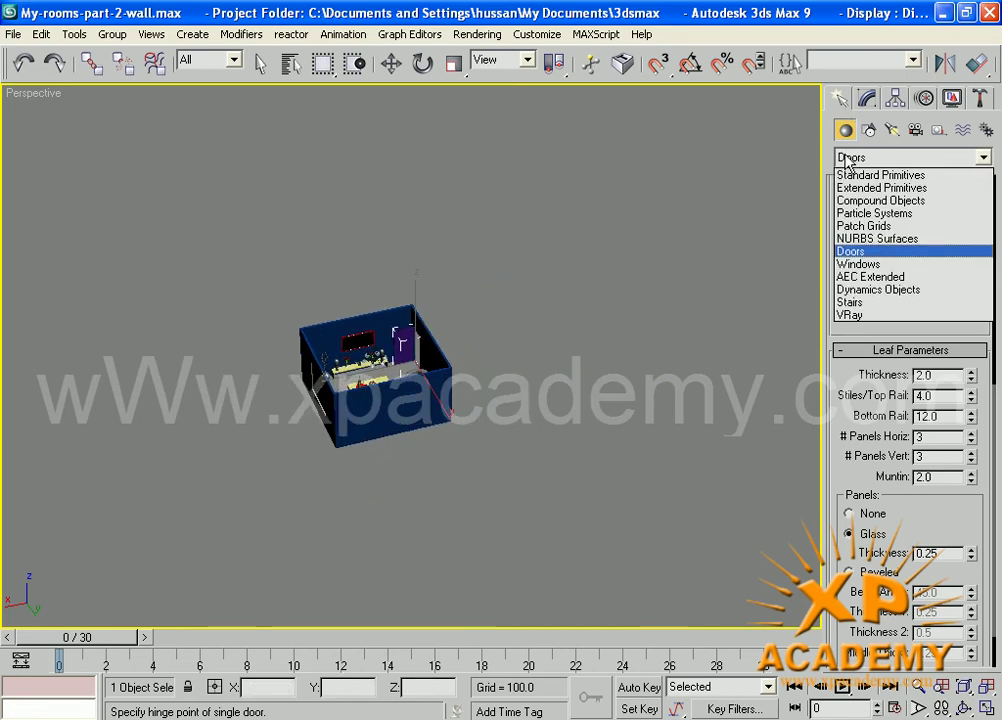
{"action": "left_click", "coordinate": [845, 168]}
{"action": "left_click", "coordinate": [868, 223]}
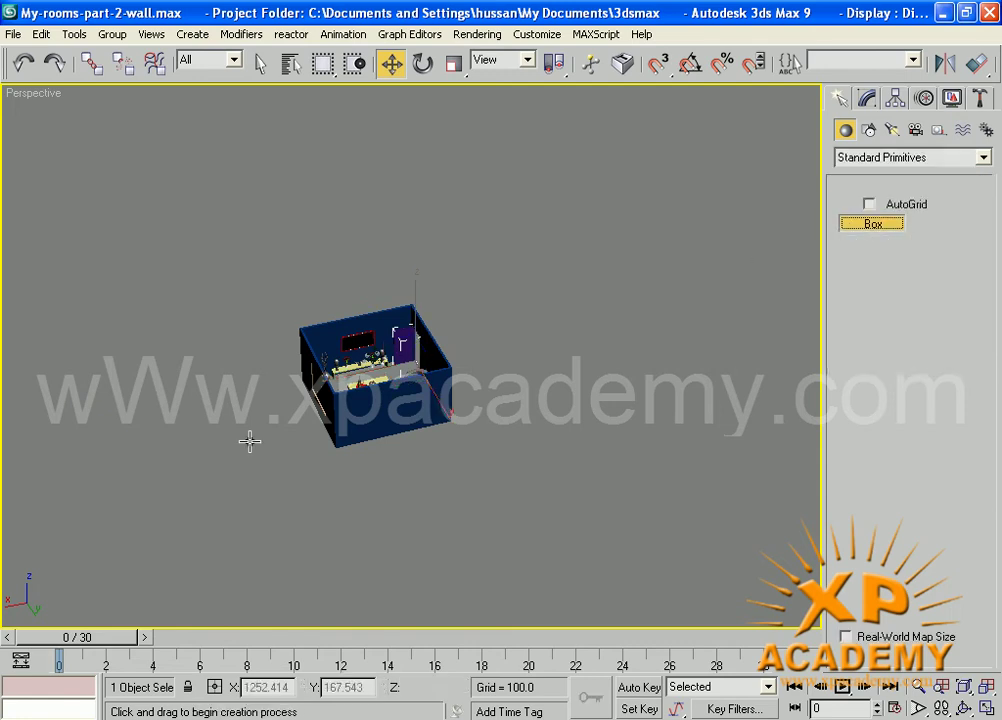
{"action": "key", "text": "t"}
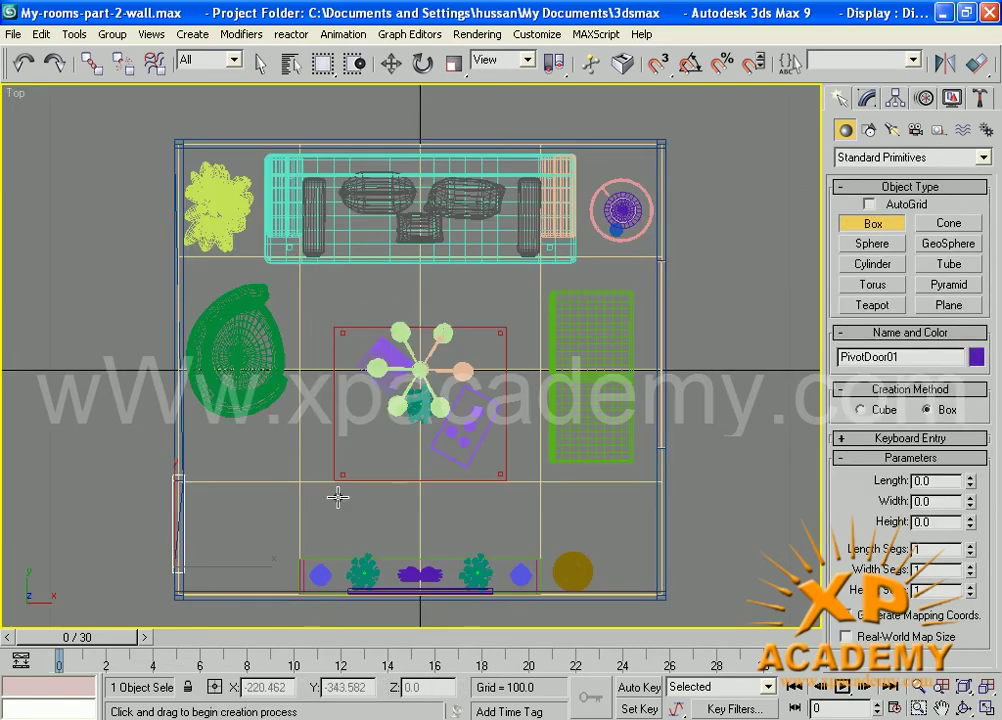
{"action": "left_click_drag", "start_coordinate": [559, 532], "coordinate": [677, 615]}
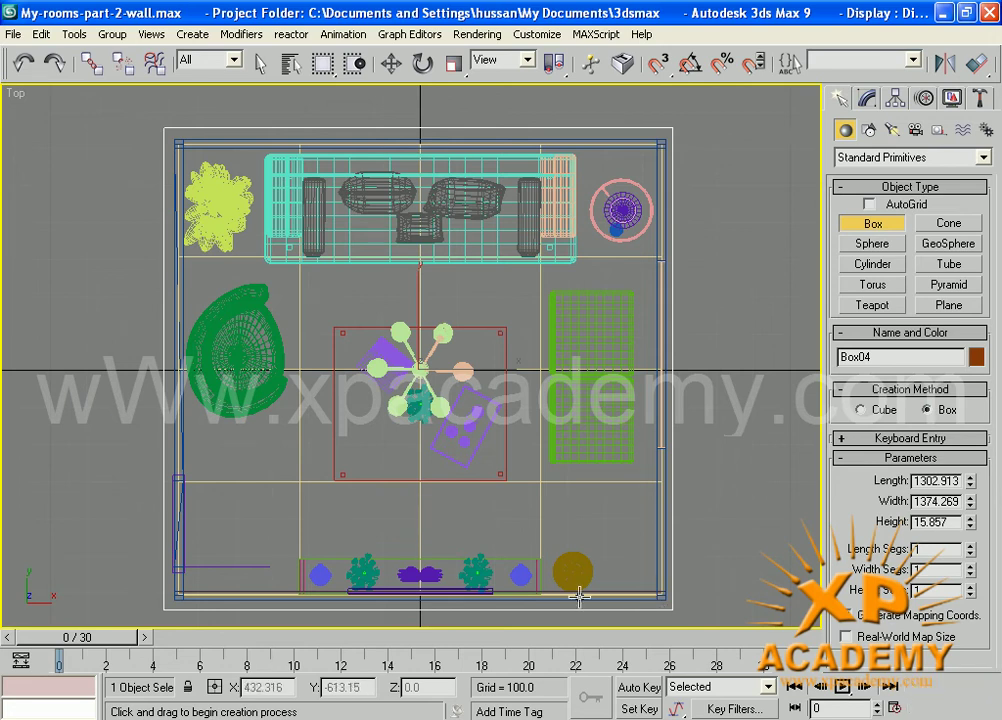
{"action": "key", "text": "p"}
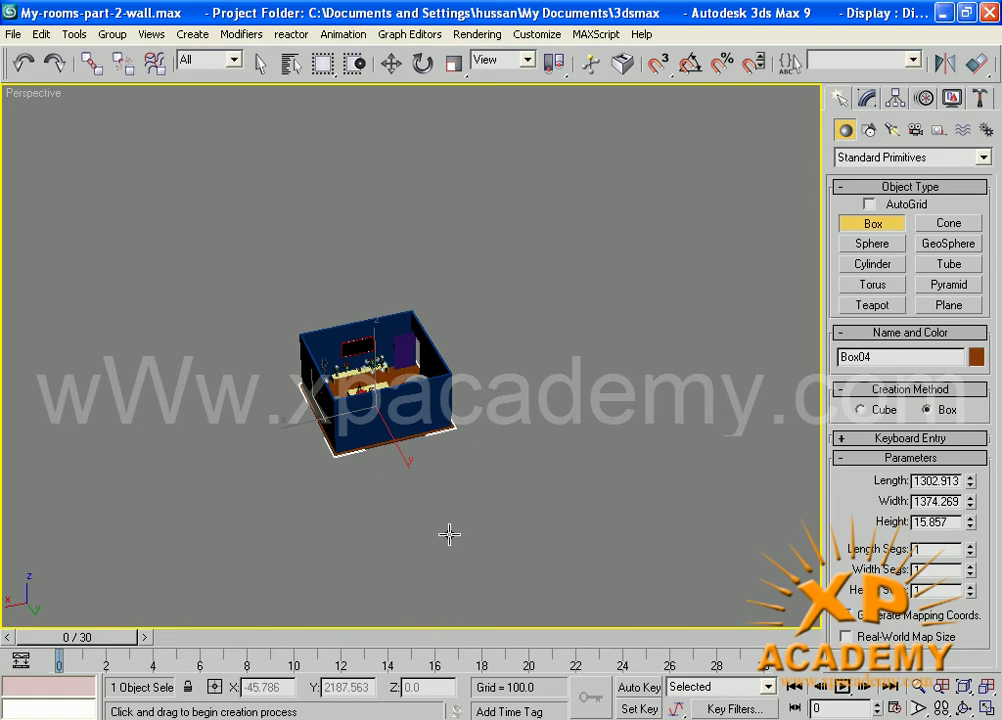
Move the new box up in the left view to a Z of about 738 so it caps the walls as a ceiling
{"action": "key", "text": "l"}
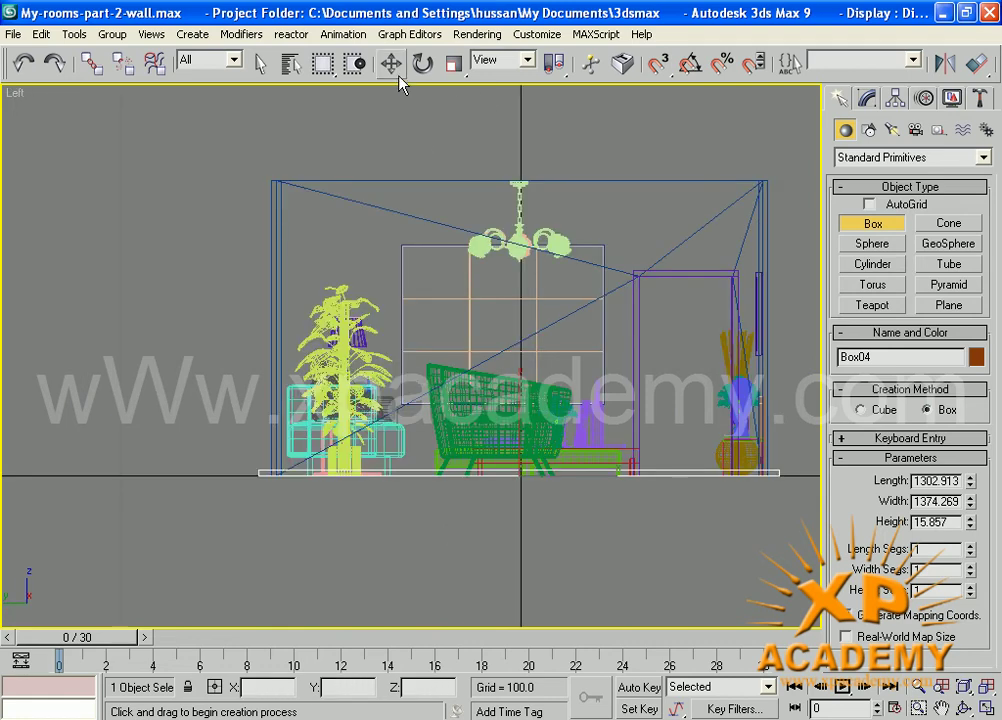
{"action": "left_click", "coordinate": [399, 70]}
{"action": "left_click_drag", "start_coordinate": [523, 379], "coordinate": [528, 303]}
{"action": "left_click_drag", "start_coordinate": [536, 156], "coordinate": [535, 132]}
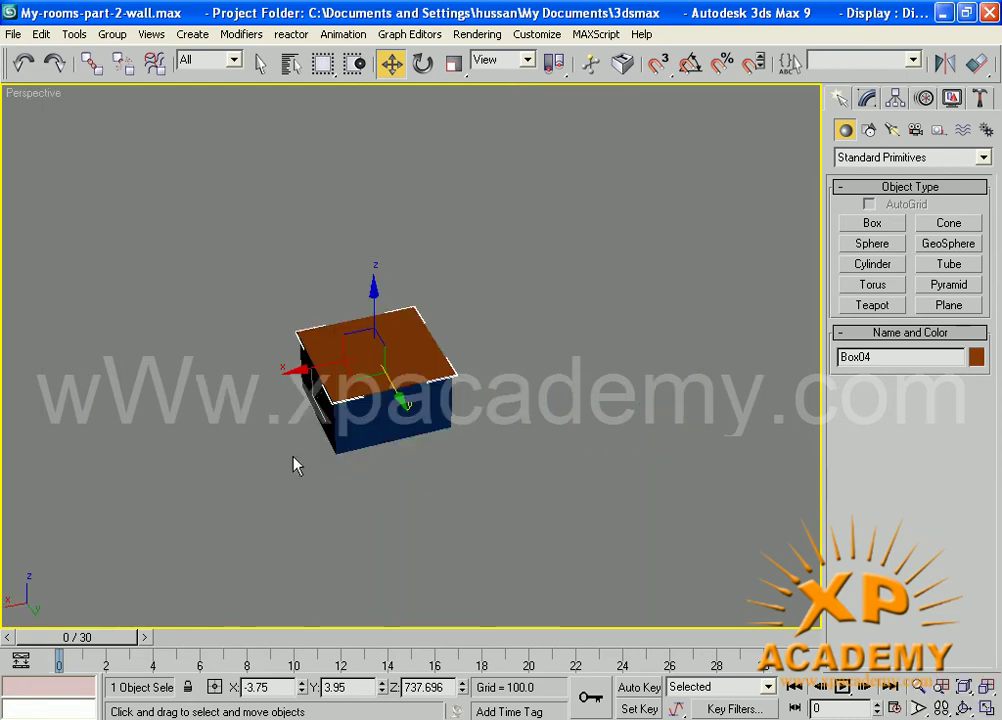
Examine the wall screen, the long shelf and its decorations from inside the room
{"action": "middle_click_drag", "start_coordinate": [356, 417], "coordinate": [409, 431]}
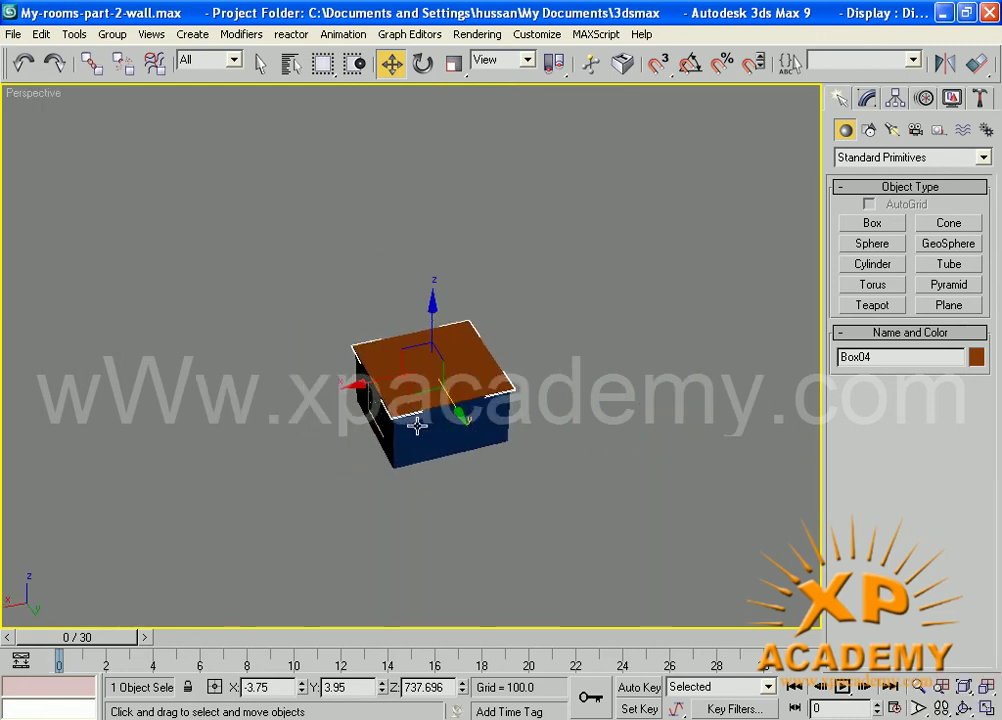
{"action": "scroll", "coordinate": [417, 426], "scroll_direction": "up", "scroll_amount": 15}
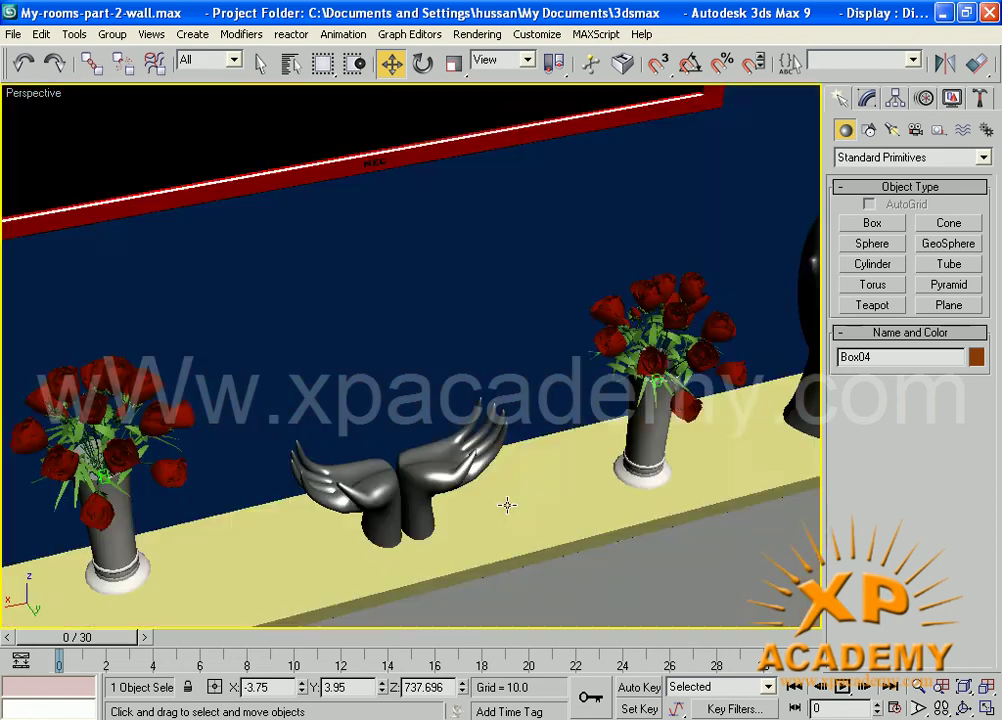
{"action": "scroll", "coordinate": [507, 505], "scroll_direction": "up", "scroll_amount": 2}
{"action": "middle_click_drag", "start_coordinate": [525, 482], "coordinate": [533, 341]}
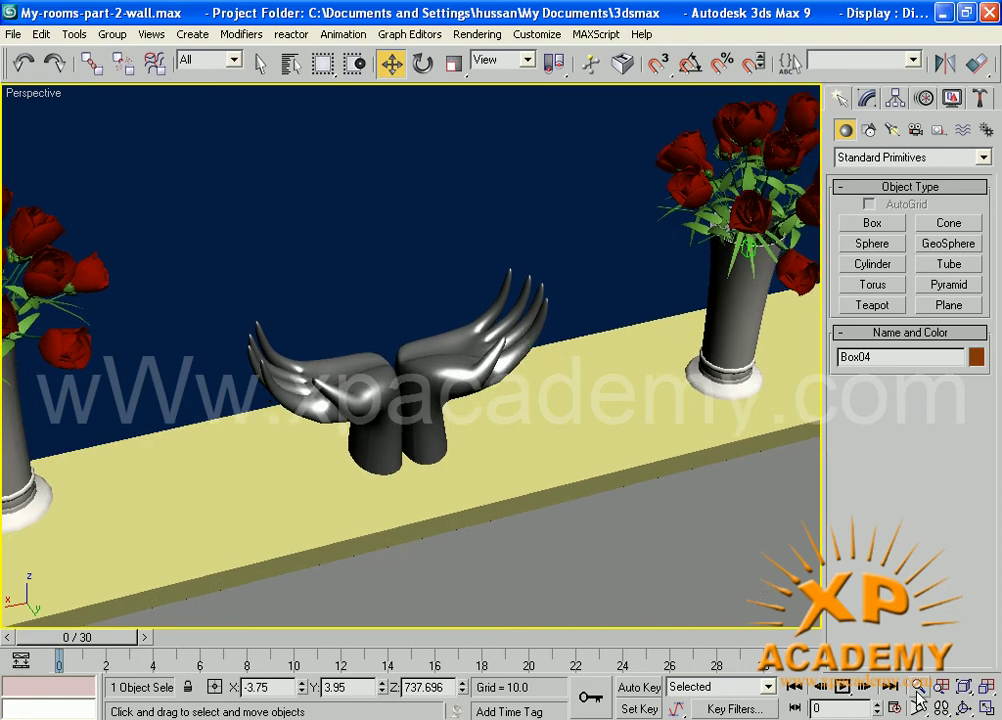
{"action": "mouse_move", "coordinate": [537, 450]}
{"action": "left_mouse_down"}
{"action": "mouse_move", "coordinate": [537, 532]}
{"action": "mouse_move", "coordinate": [554, 453]}
{"action": "left_mouse_up"}
{"action": "left_click_drag", "start_coordinate": [450, 443], "coordinate": [525, 503]}
{"action": "middle_click_drag", "start_coordinate": [525, 503], "coordinate": [442, 531], "text": "alt"}
{"action": "mouse_move", "coordinate": [443, 531]}
{"action": "left_mouse_down"}
{"action": "mouse_move", "coordinate": [470, 541]}
{"action": "mouse_move", "coordinate": [333, 535]}
{"action": "mouse_move", "coordinate": [338, 561]}
{"action": "mouse_move", "coordinate": [450, 564]}
{"action": "mouse_move", "coordinate": [441, 550]}
{"action": "mouse_move", "coordinate": [454, 538]}
{"action": "left_mouse_up"}
{"action": "middle_click_drag", "start_coordinate": [413, 456], "coordinate": [402, 541]}
{"action": "middle_click_drag", "start_coordinate": [422, 484], "coordinate": [442, 446], "text": "alt"}
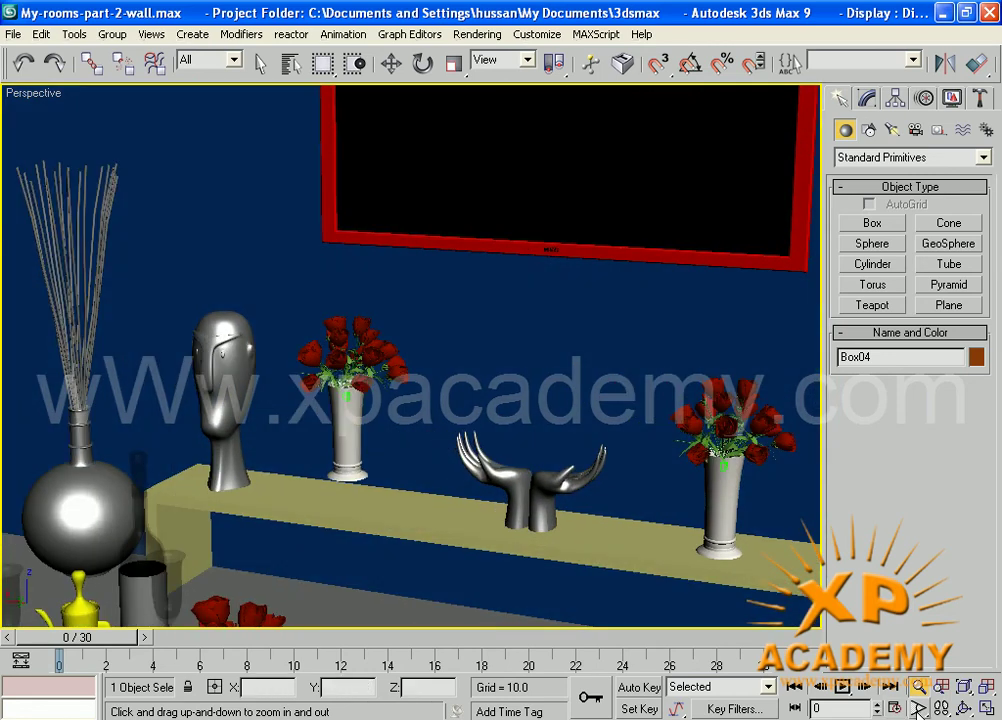
{"action": "left_click_drag", "start_coordinate": [598, 461], "coordinate": [591, 493]}
{"action": "middle_click_drag", "start_coordinate": [590, 493], "coordinate": [588, 496], "text": "alt"}
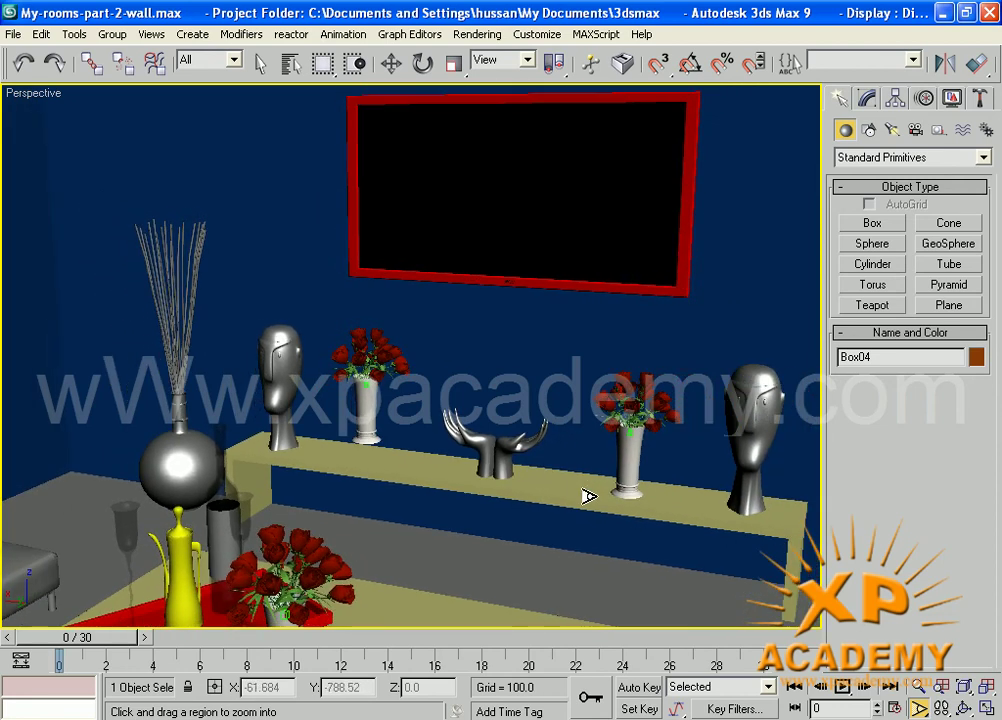
{"action": "left_click_drag", "start_coordinate": [588, 502], "coordinate": [586, 527]}
{"action": "middle_click_drag", "start_coordinate": [586, 527], "coordinate": [586, 549], "text": "alt"}
{"action": "middle_click_drag", "start_coordinate": [532, 521], "coordinate": [560, 473]}
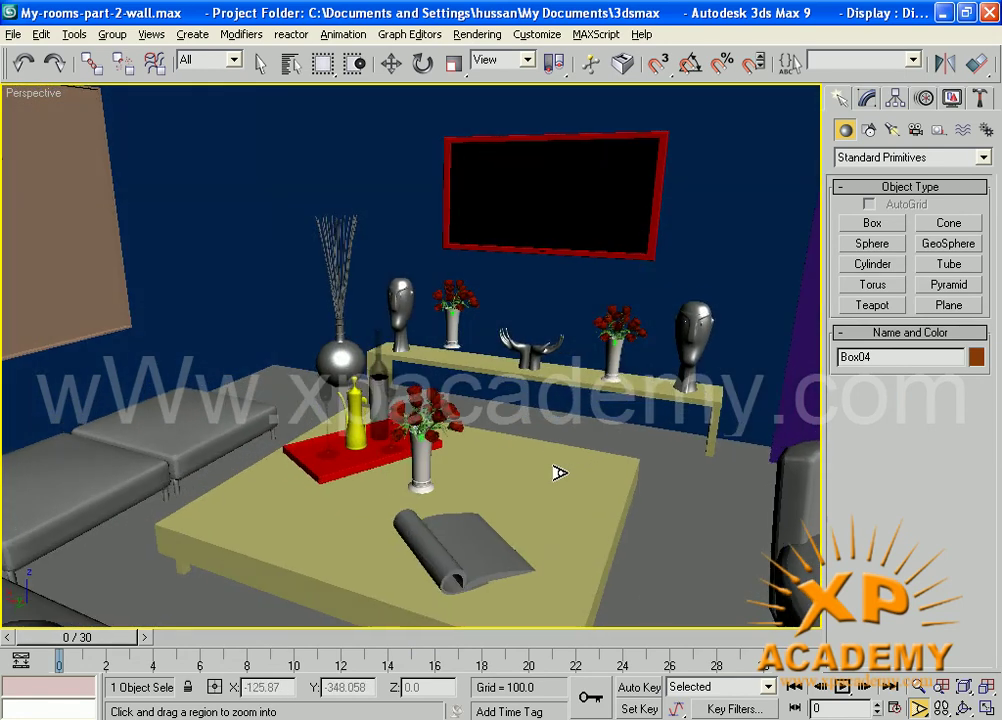
Inspect the coffee table, armchair, sofa, chandelier and window wall from inside the room
{"action": "middle_click_drag", "start_coordinate": [389, 468], "coordinate": [515, 448], "text": "alt"}
{"action": "middle_click_drag", "start_coordinate": [443, 401], "coordinate": [313, 406]}
{"action": "middle_click_drag", "start_coordinate": [378, 414], "coordinate": [425, 416], "text": "alt"}
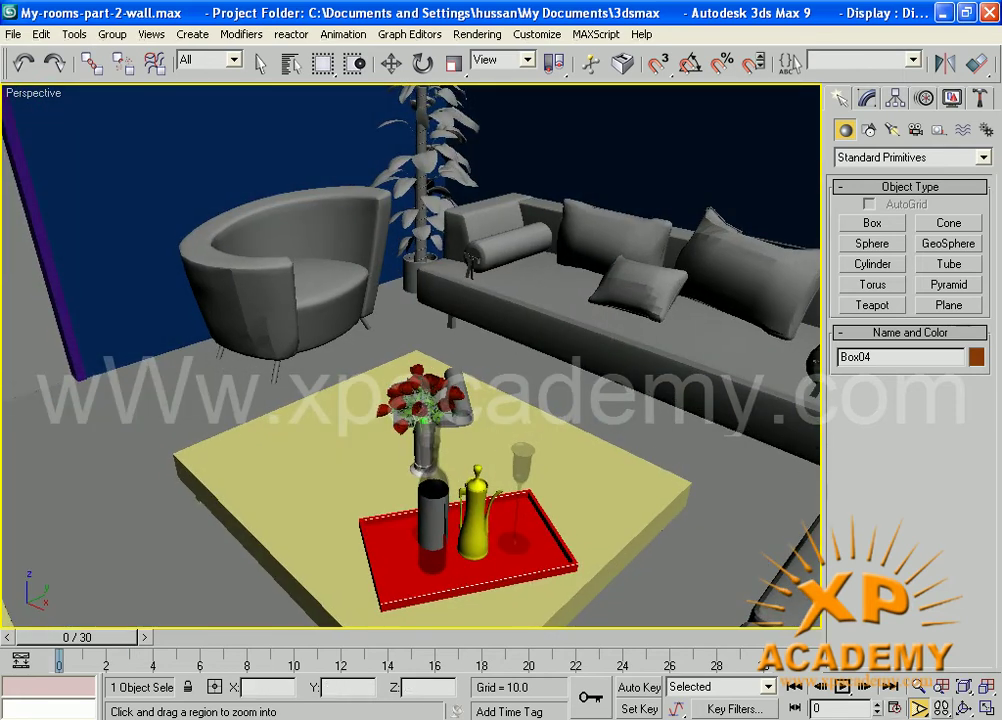
{"action": "middle_click_drag", "start_coordinate": [586, 406], "coordinate": [490, 403], "text": "alt"}
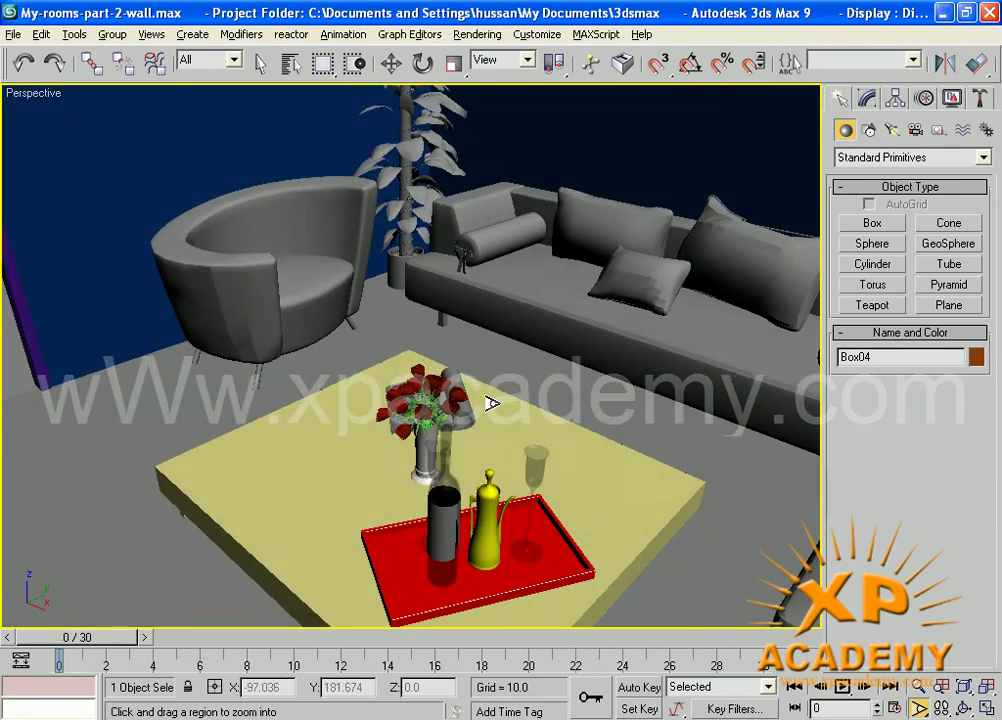
{"action": "left_click_drag", "start_coordinate": [738, 560], "coordinate": [730, 545]}
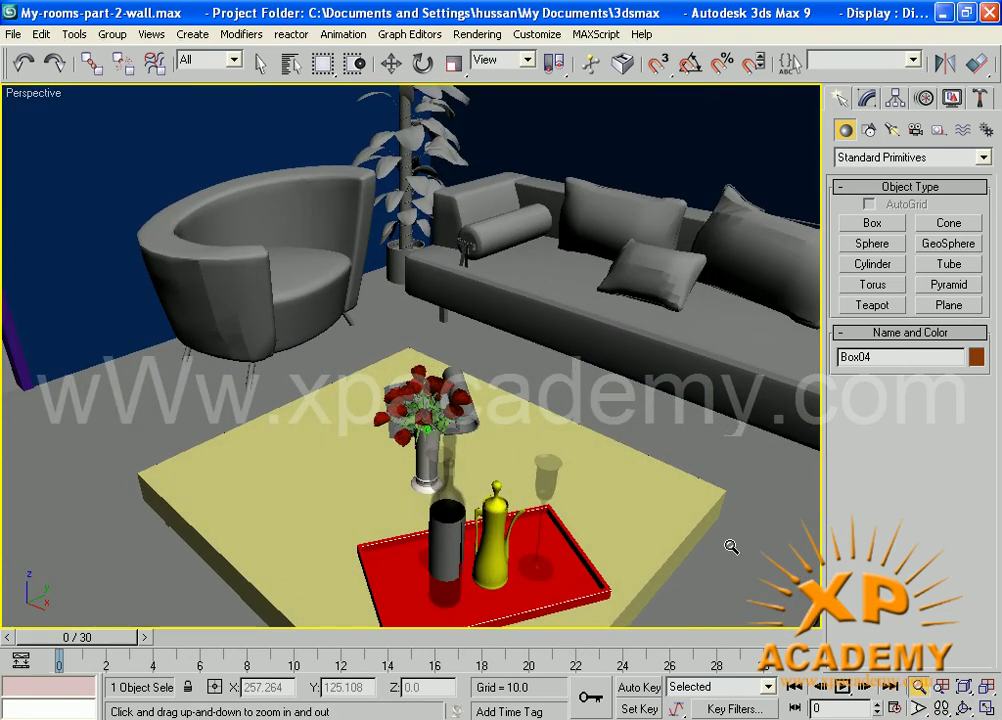
{"action": "middle_click_drag", "start_coordinate": [586, 522], "coordinate": [680, 539], "text": "alt"}
{"action": "middle_click_drag", "start_coordinate": [597, 531], "coordinate": [350, 471], "text": "alt"}
{"action": "middle_click_drag", "start_coordinate": [486, 466], "coordinate": [430, 472], "text": "alt"}
{"action": "middle_click_drag", "start_coordinate": [513, 432], "coordinate": [434, 401], "text": "alt"}
{"action": "left_click_drag", "start_coordinate": [434, 401], "coordinate": [455, 400]}
{"action": "middle_click_drag", "start_coordinate": [368, 338], "coordinate": [336, 451]}
{"action": "middle_click_drag", "start_coordinate": [367, 299], "coordinate": [540, 346]}
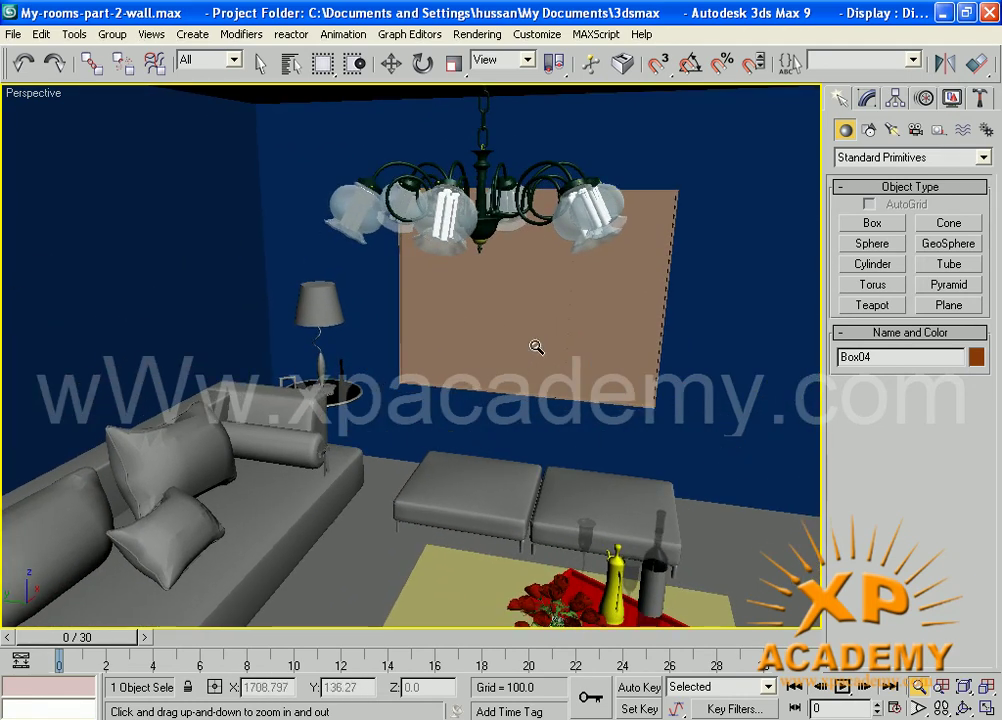
{"action": "left_click_drag", "start_coordinate": [537, 355], "coordinate": [537, 342]}
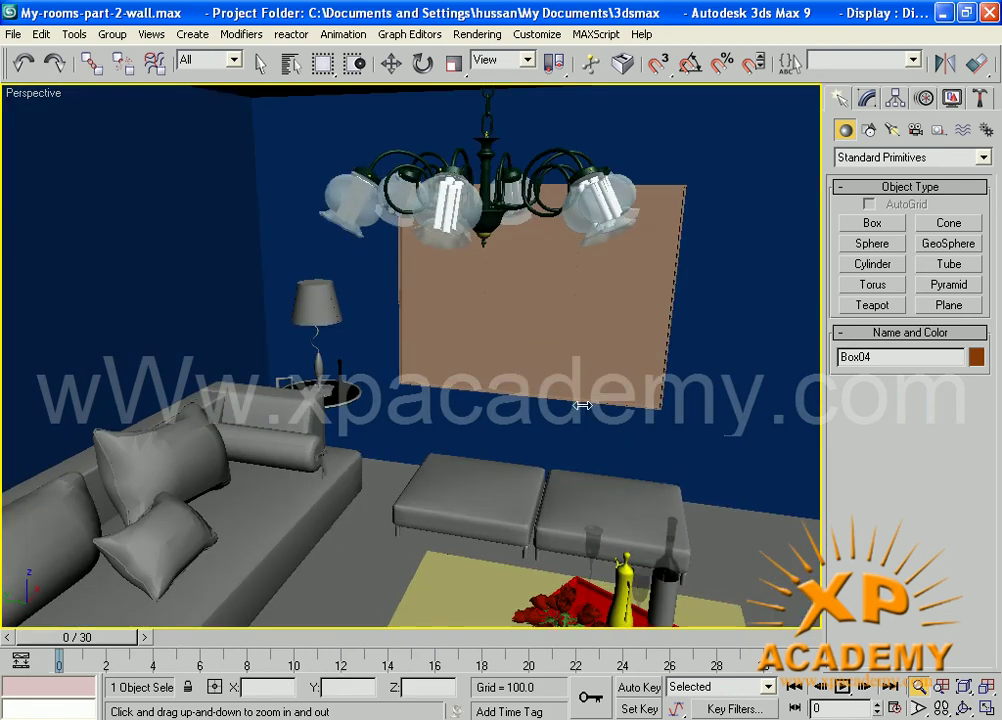
{"action": "left_click_drag", "start_coordinate": [652, 476], "coordinate": [652, 486]}
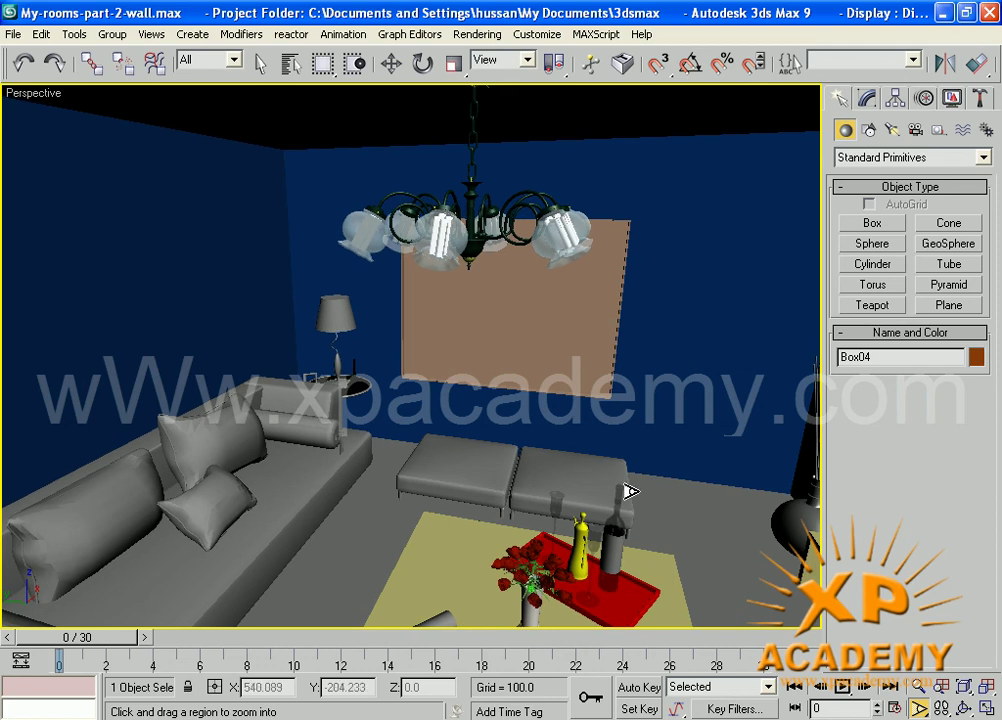
Frame the interior toward the corner between the window and the wall screen, and hold the scene
{"action": "middle_click_drag", "start_coordinate": [551, 474], "coordinate": [590, 445], "text": "alt"}
{"action": "middle_click_drag", "start_coordinate": [513, 400], "coordinate": [503, 365]}
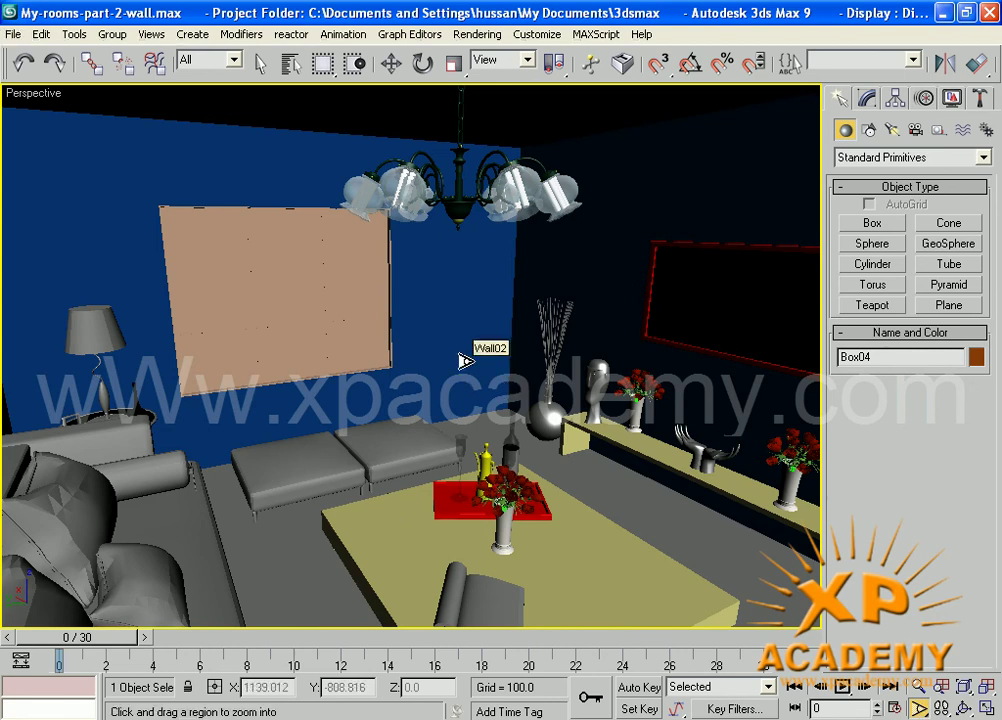
{"action": "mouse_move", "coordinate": [462, 362]}
{"action": "middle_mouse_down", "text": "alt"}
{"action": "mouse_move", "coordinate": [514, 360]}
{"action": "mouse_move", "coordinate": [184, 353]}
{"action": "middle_mouse_up", "text": "alt"}
{"action": "middle_click_drag", "start_coordinate": [337, 360], "coordinate": [660, 376], "text": "alt"}
{"action": "middle_click_drag", "start_coordinate": [680, 375], "coordinate": [697, 347], "text": "alt"}
{"action": "middle_click_drag", "start_coordinate": [612, 397], "coordinate": [573, 314]}
{"action": "middle_click_drag", "start_coordinate": [523, 339], "coordinate": [531, 339], "text": "alt"}
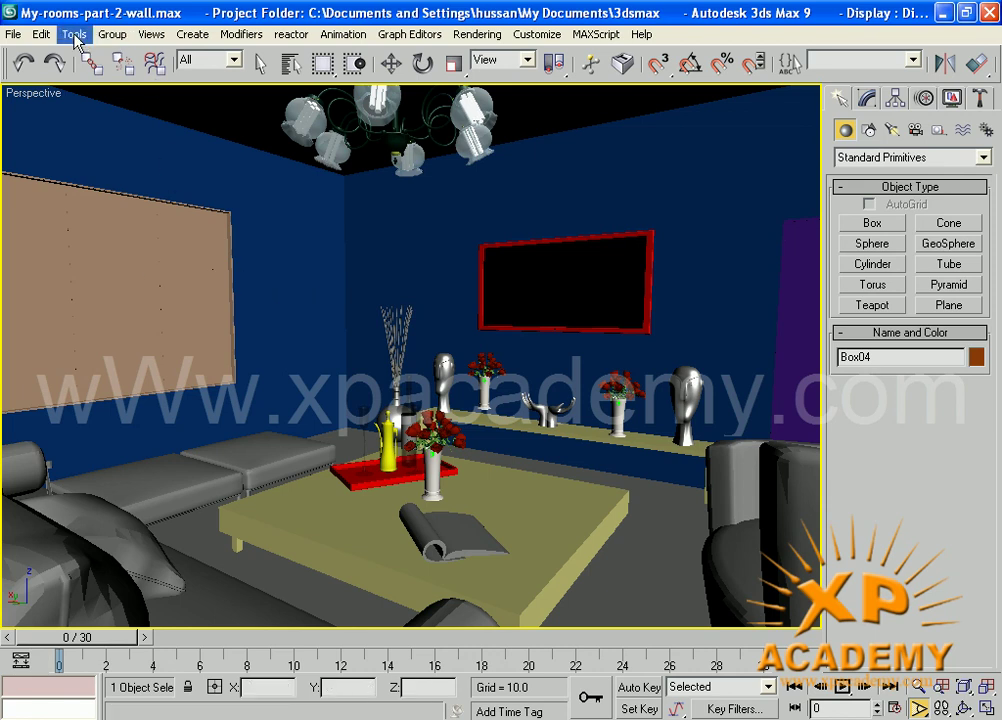
{"action": "left_click", "coordinate": [75, 38]}
{"action": "mouse_move", "coordinate": [41, 38]}
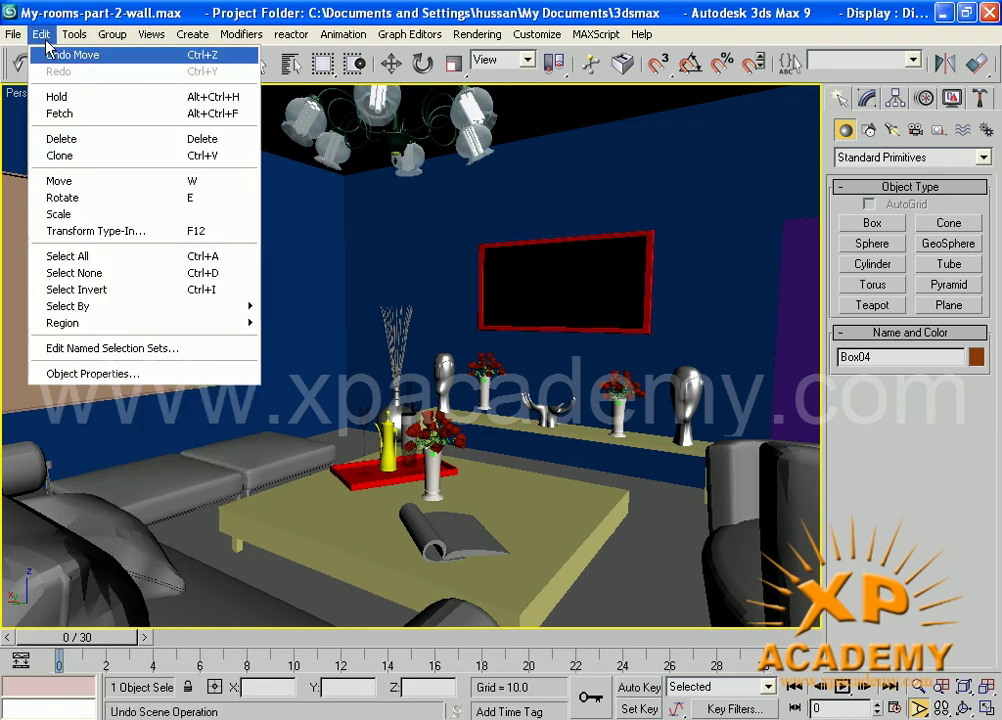
{"action": "left_click", "coordinate": [55, 97]}
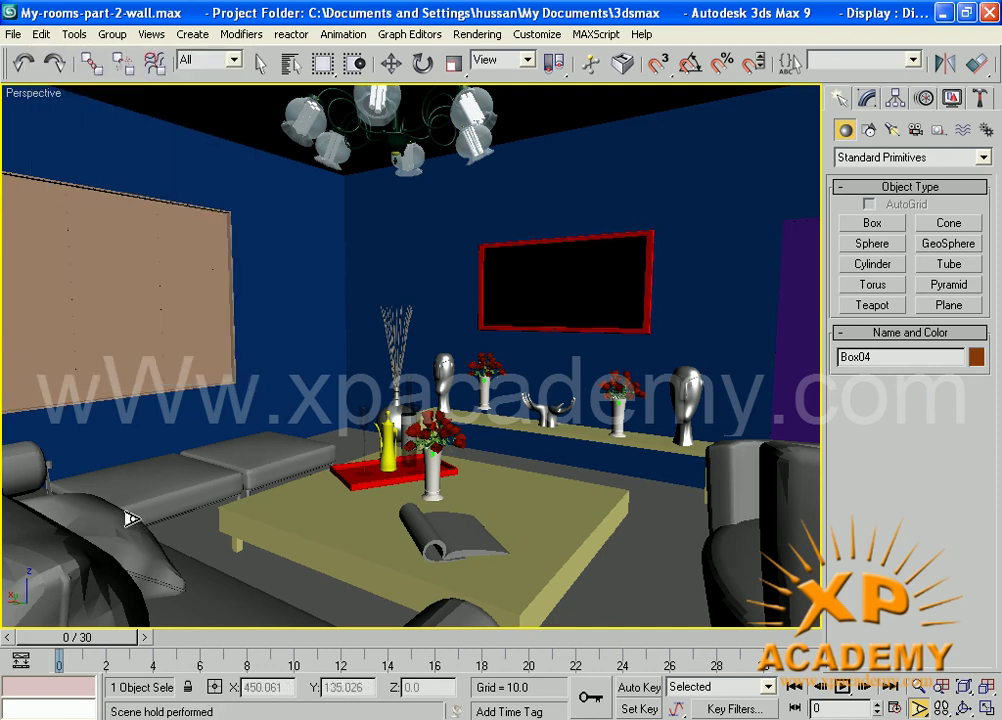
Swing the view out of the room, fetch the held scene to restore it, and dismiss the missing external files list
{"action": "middle_click_drag", "start_coordinate": [402, 491], "coordinate": [405, 484], "text": "alt"}
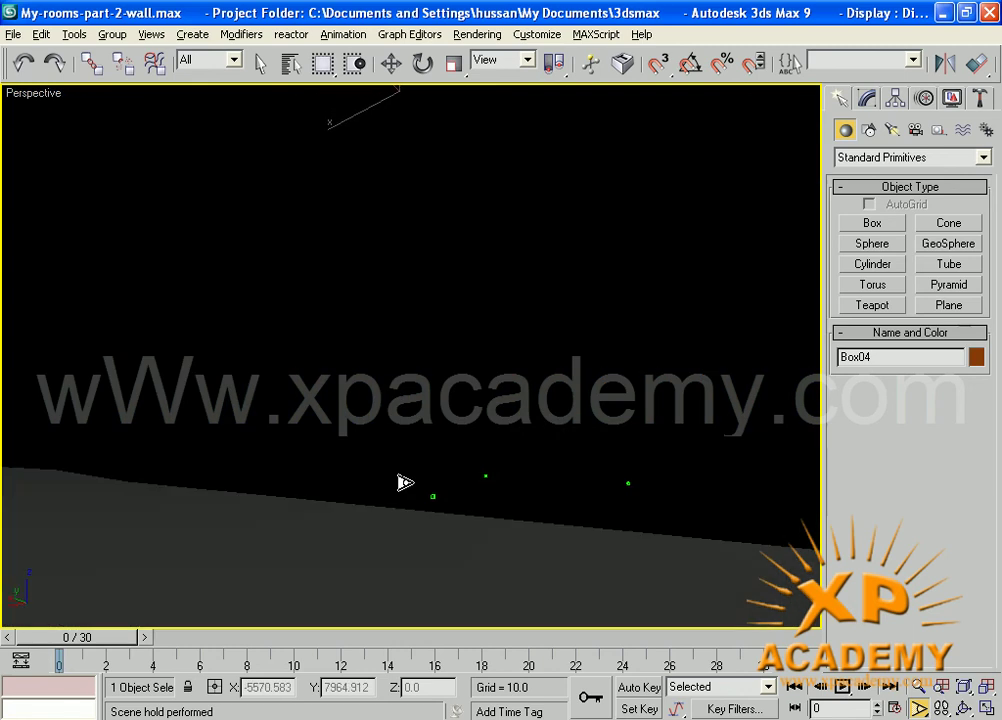
{"action": "left_click", "coordinate": [41, 34]}
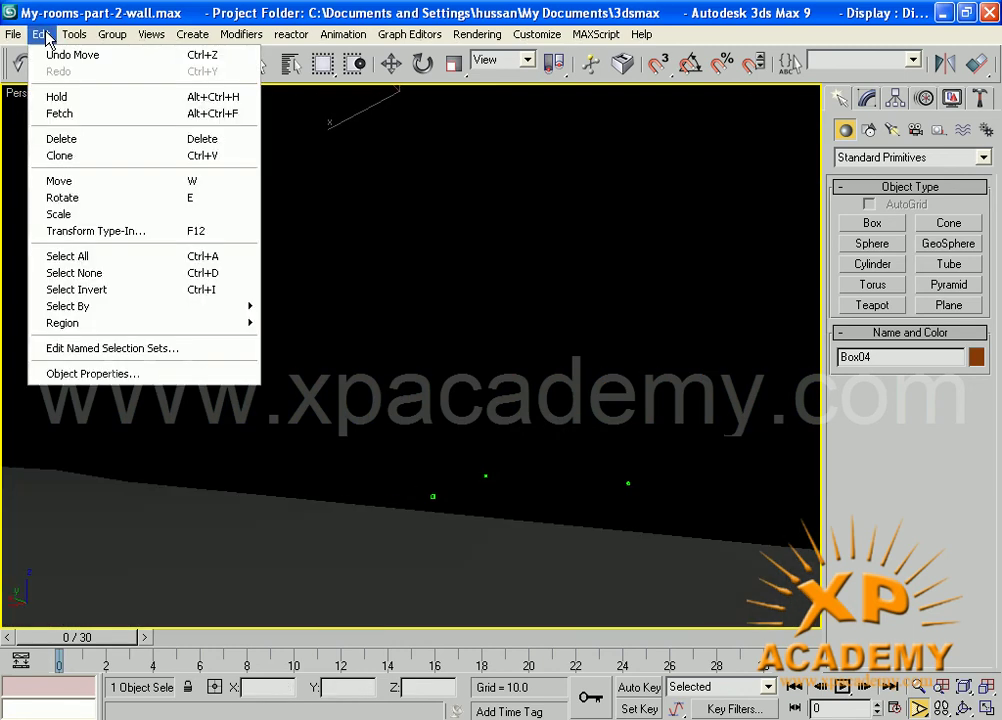
{"action": "left_click", "coordinate": [60, 114]}
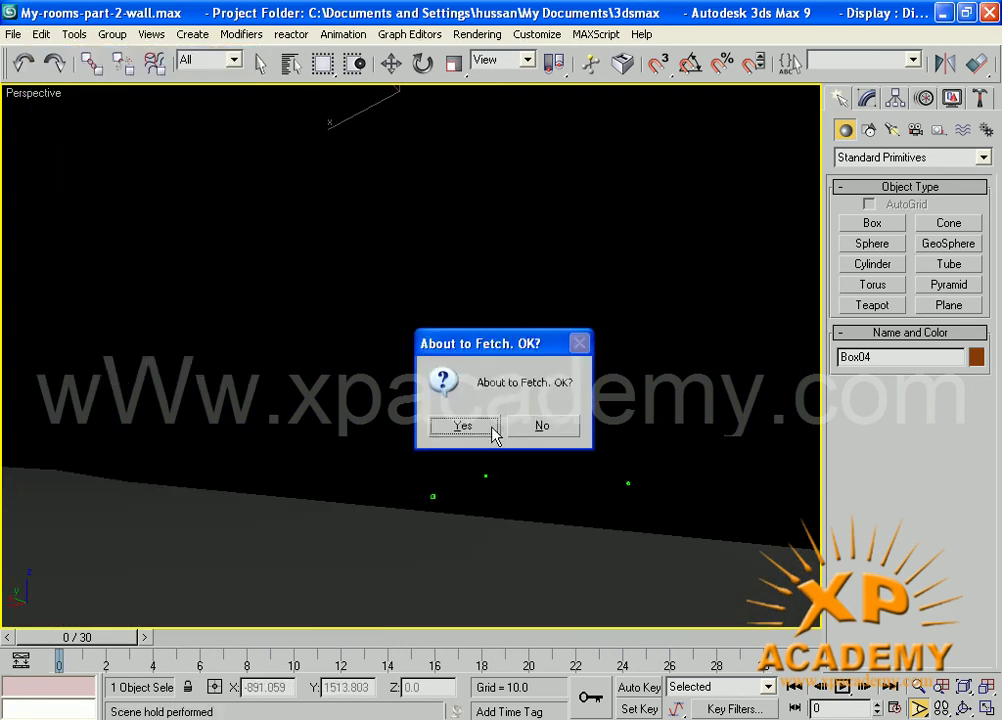
{"action": "left_click", "coordinate": [466, 426]}
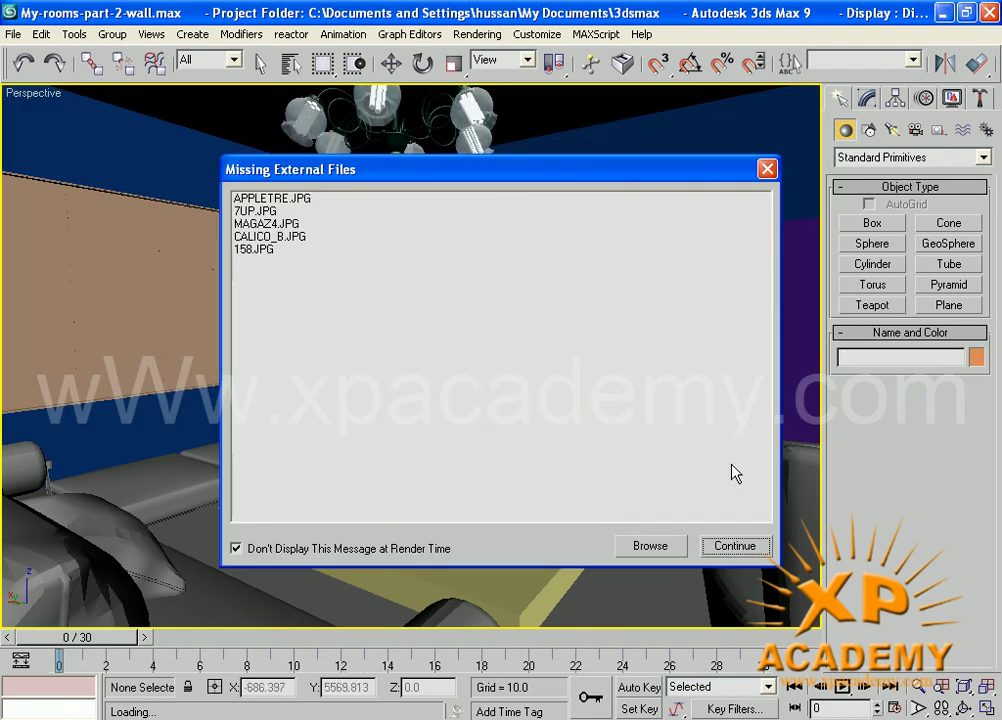
{"action": "left_click", "coordinate": [764, 174]}
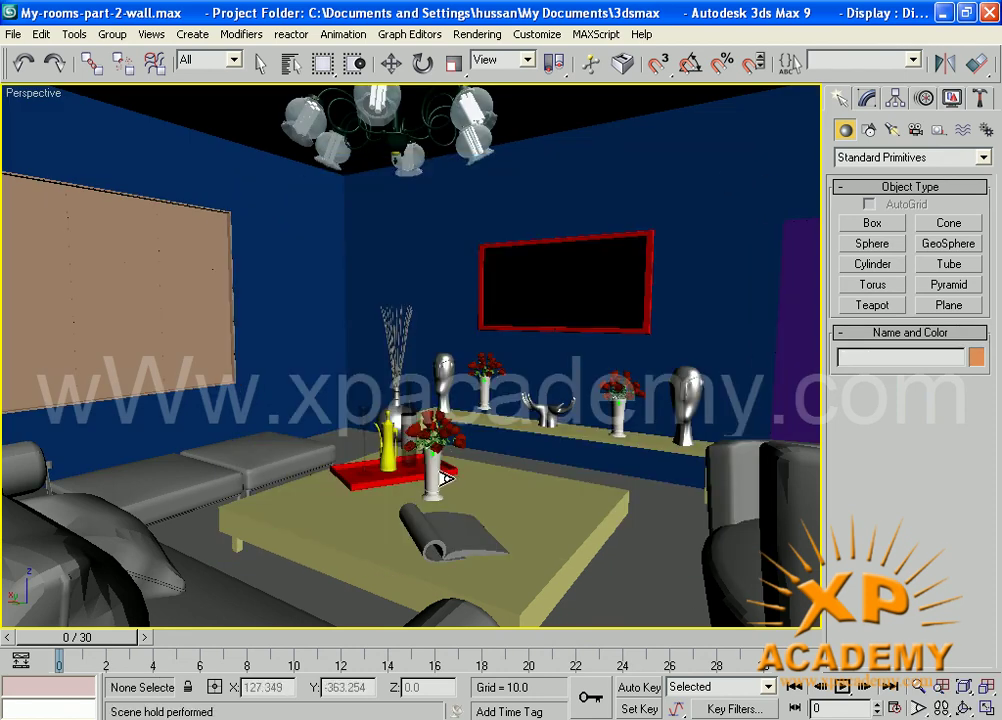
Render the perspective view at 800x600, continuing past the missing map coordinates, and close the rendered image and render settings
{"action": "key", "text": "w"}
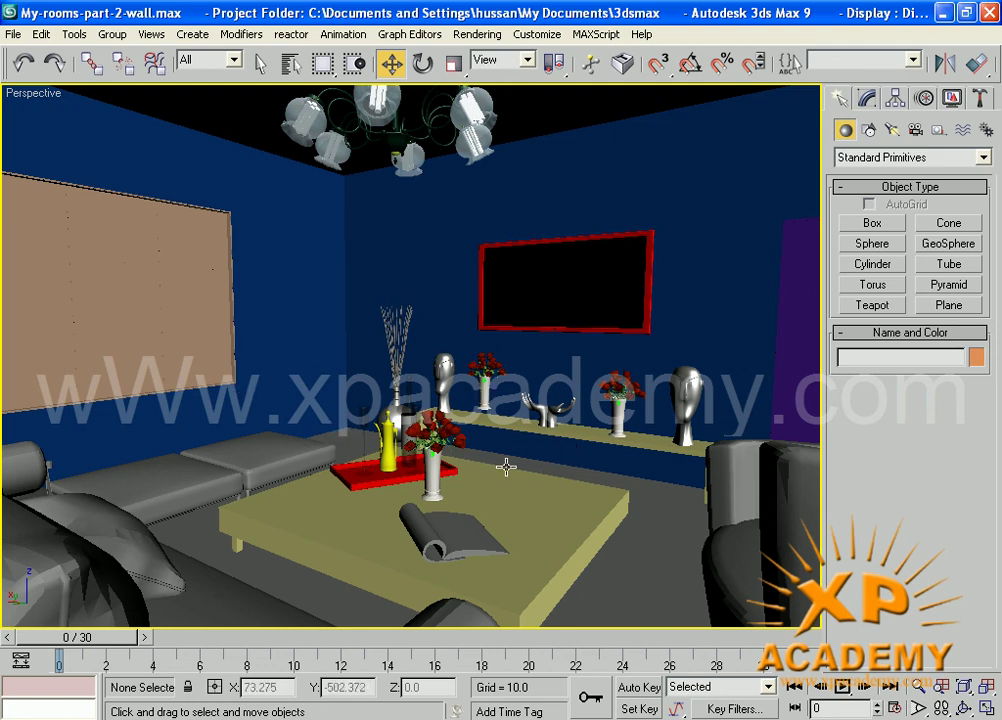
{"action": "left_click_drag", "start_coordinate": [918, 79], "coordinate": [613, 75]}
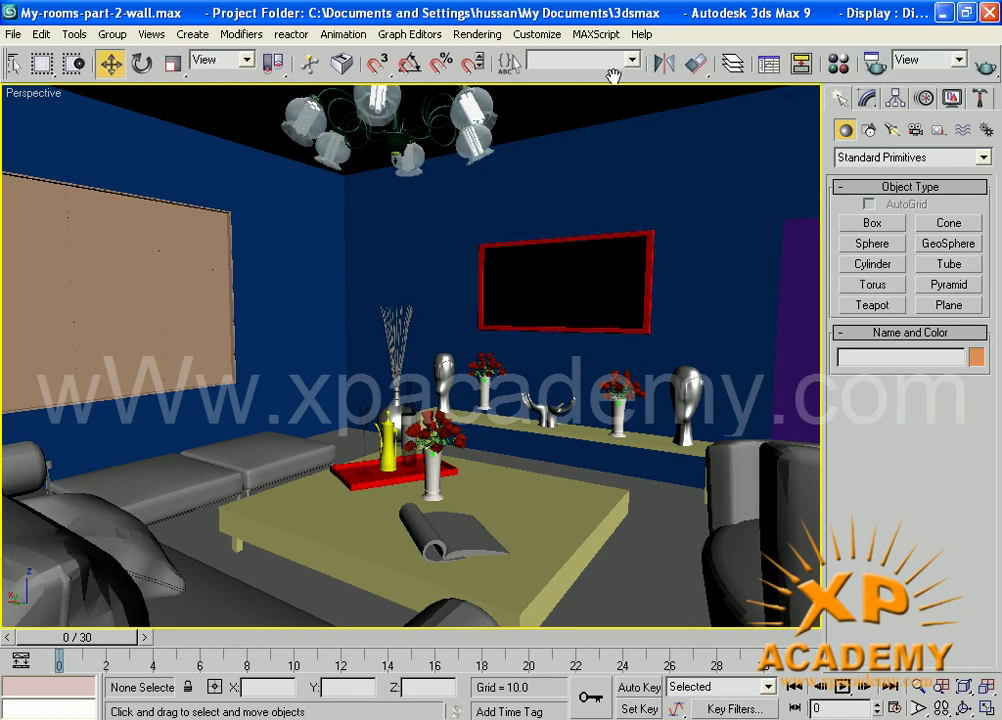
{"action": "left_click", "coordinate": [886, 72]}
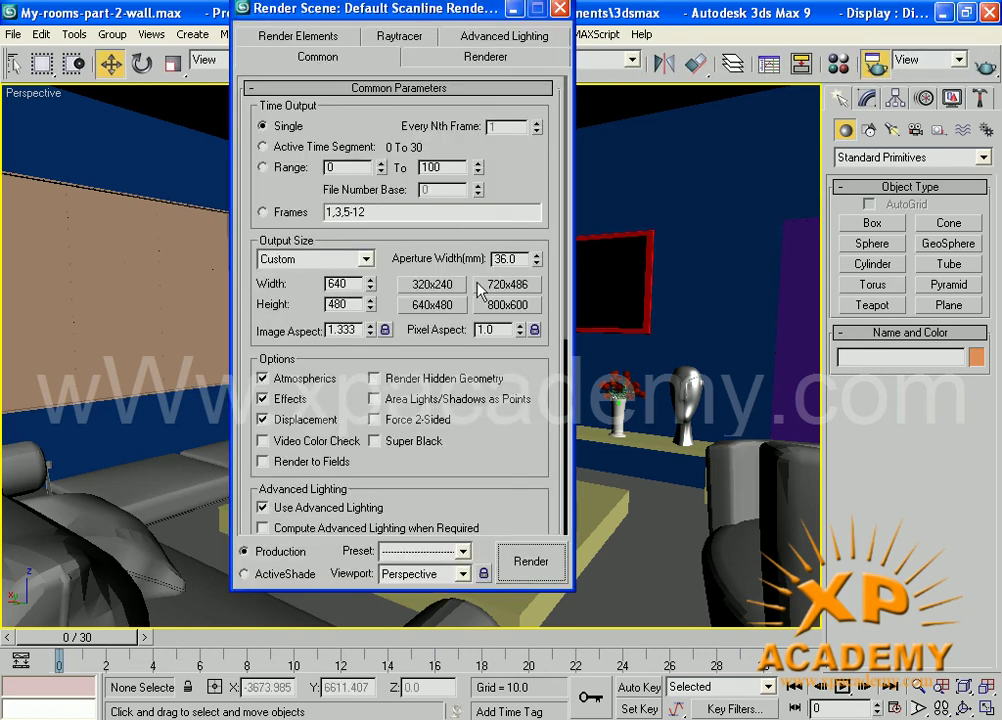
{"action": "left_click", "coordinate": [520, 306]}
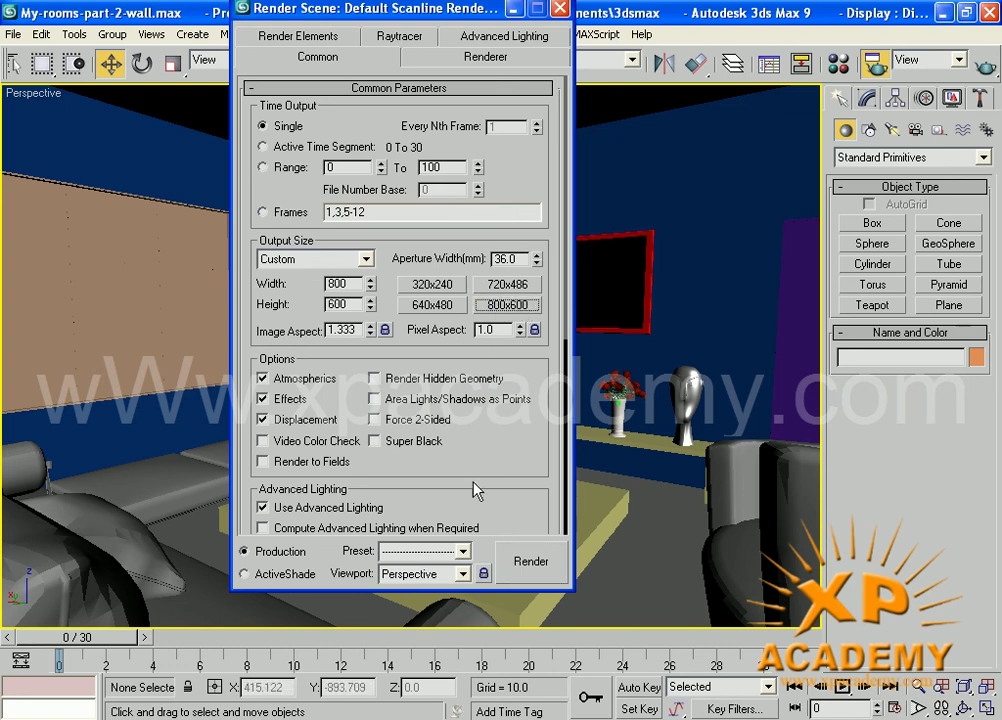
{"action": "left_click", "coordinate": [528, 561]}
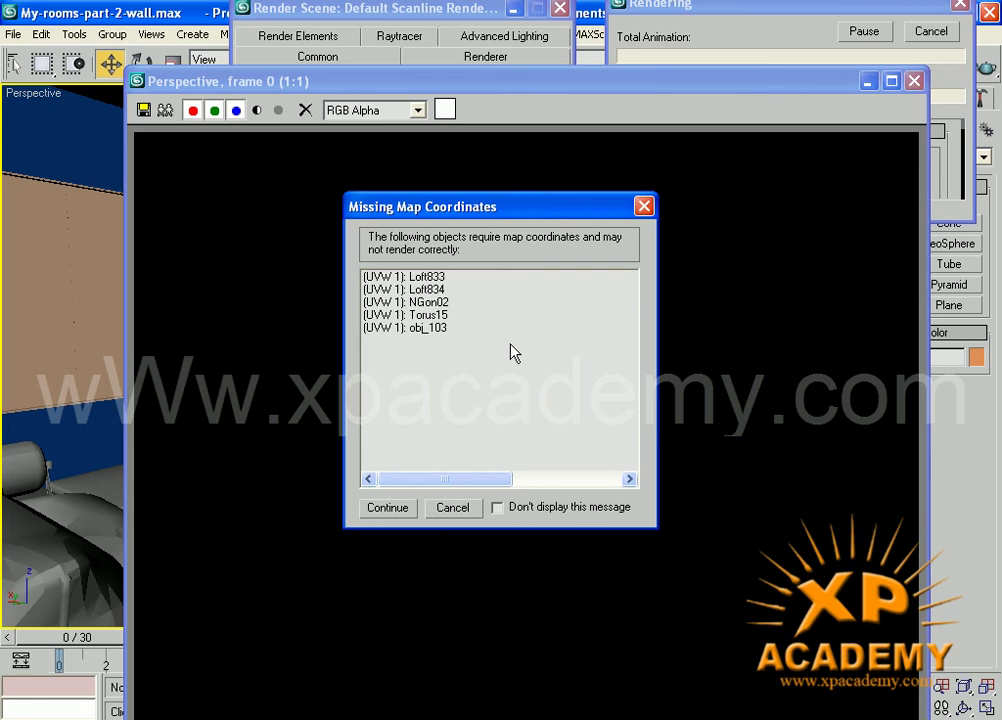
{"action": "left_click", "coordinate": [385, 507]}
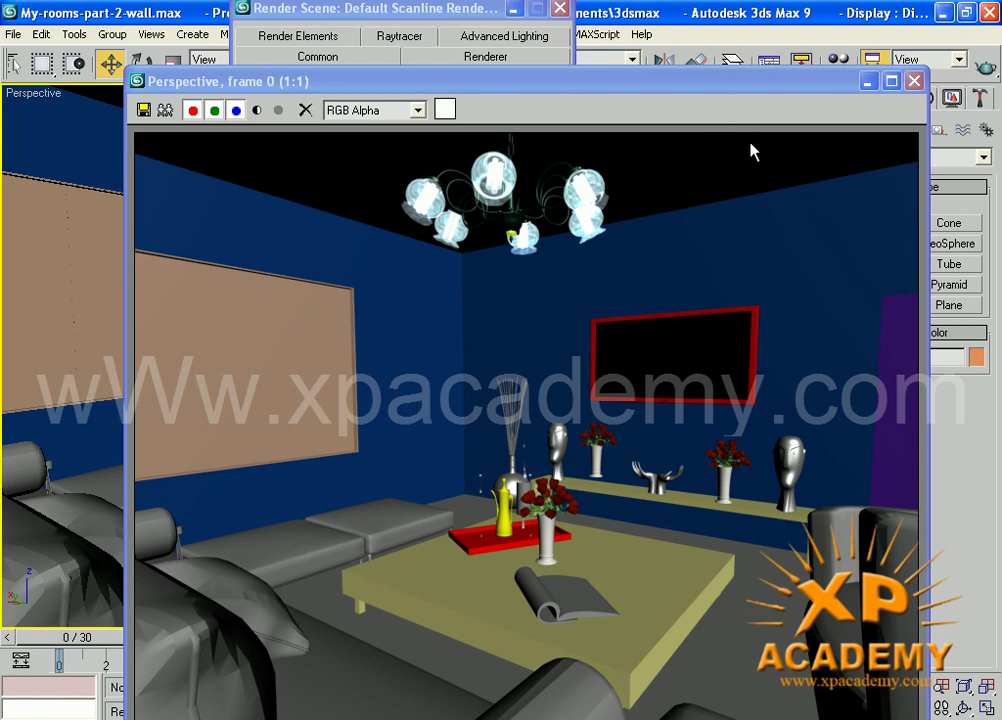
{"action": "left_click", "coordinate": [913, 81]}
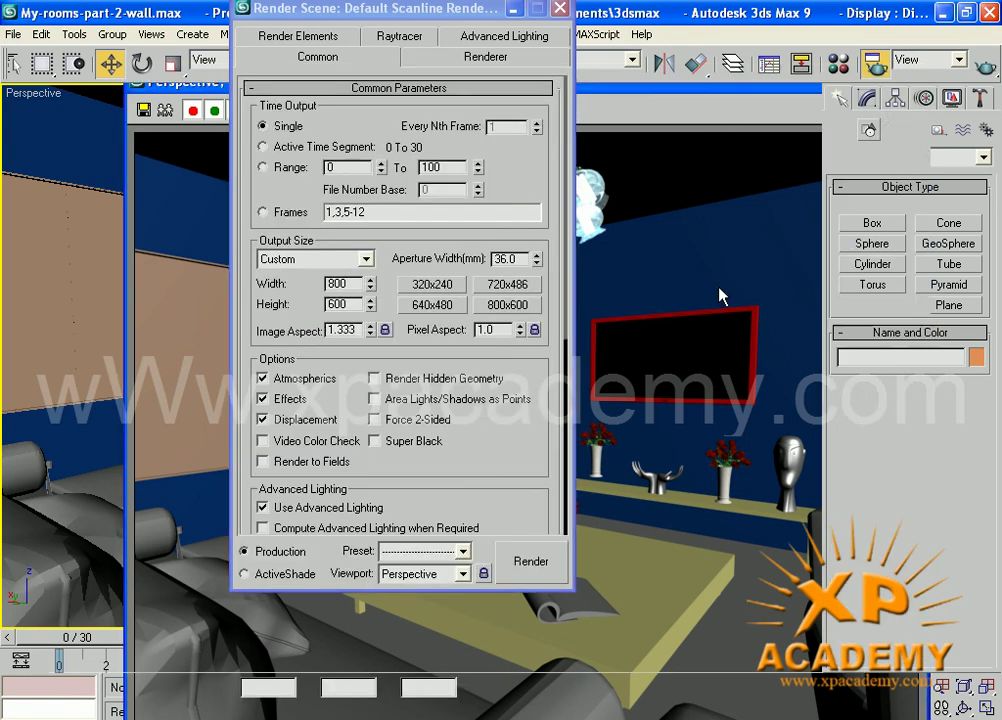
{"action": "left_click", "coordinate": [560, 9]}
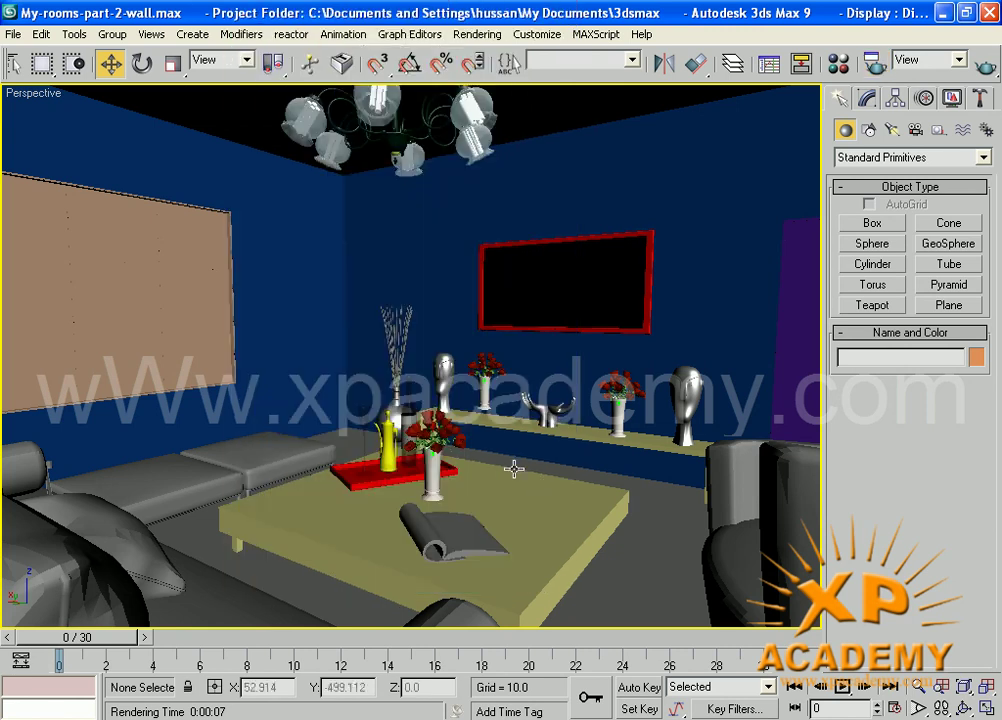